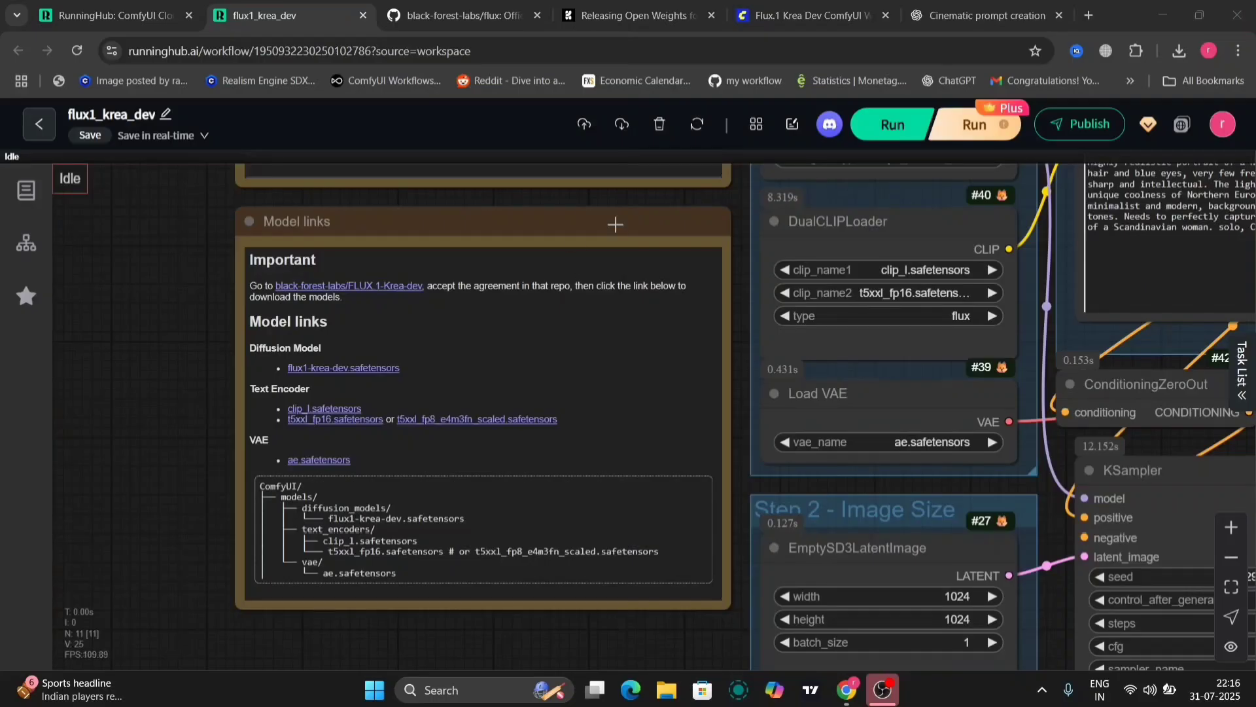
- Move the Save Image node with the portrait further right on the canvas
scroll(640, 198, up, 4)
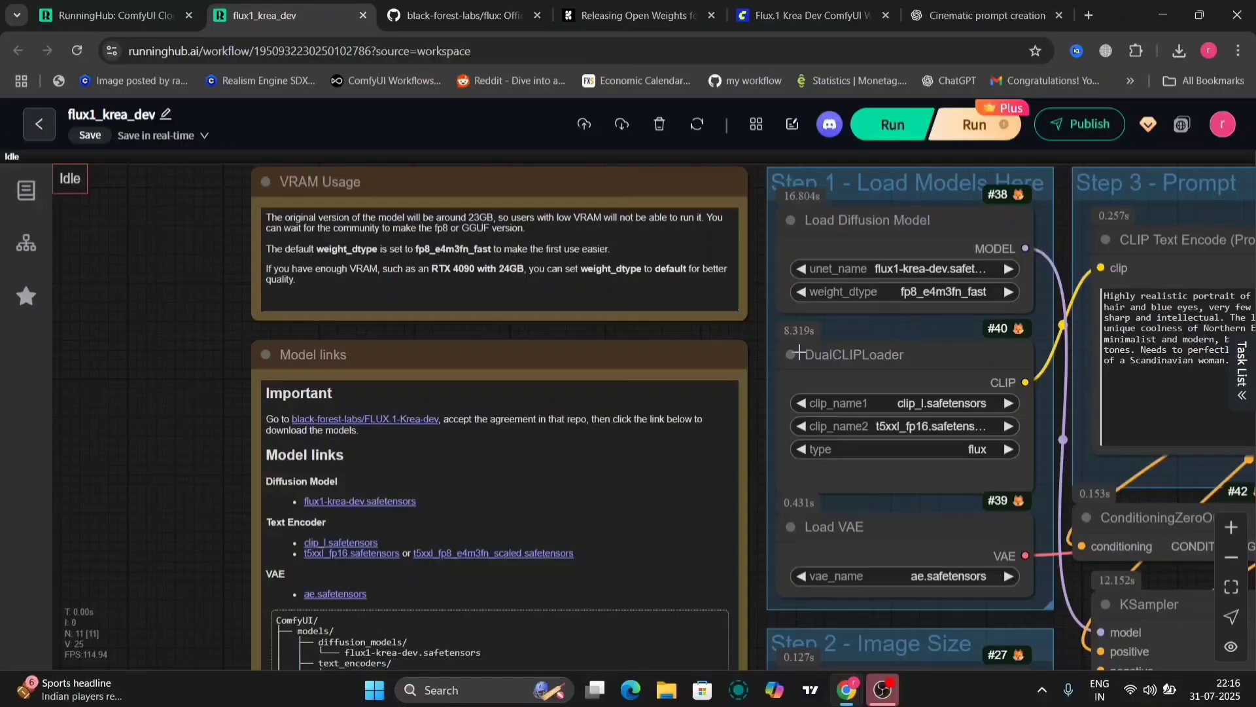
scroll(755, 341, down, 5)
drag(755, 341, 511, 281)
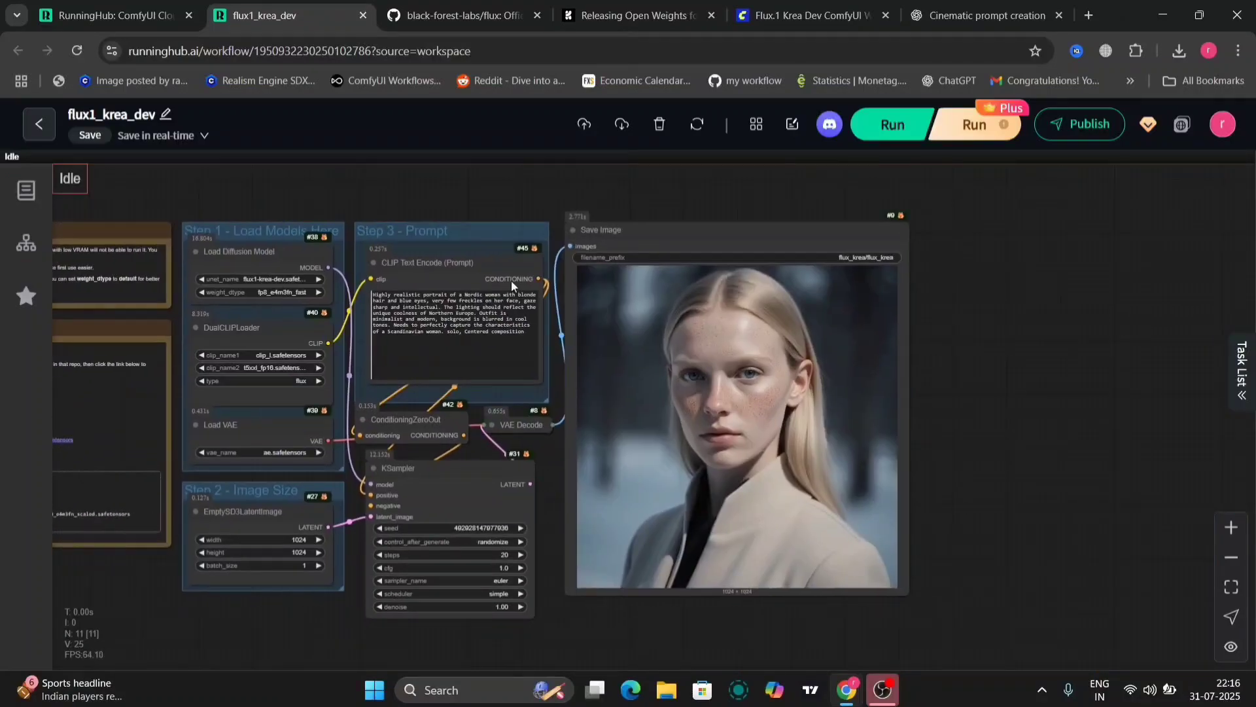
drag(710, 238, 918, 228)
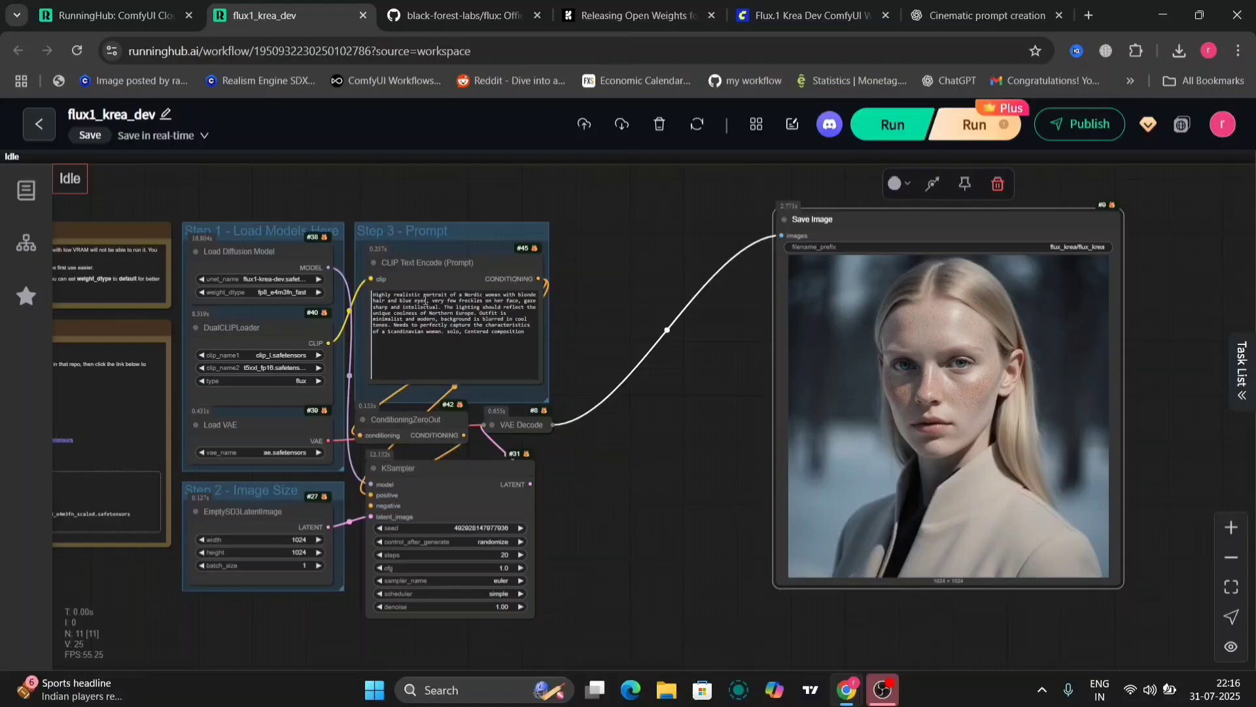
- Review the Step 3 prompt and KSampler settings, and widen the DualCLIPLoader node
scroll(597, 292, up, 3)
drag(597, 292, 812, 304)
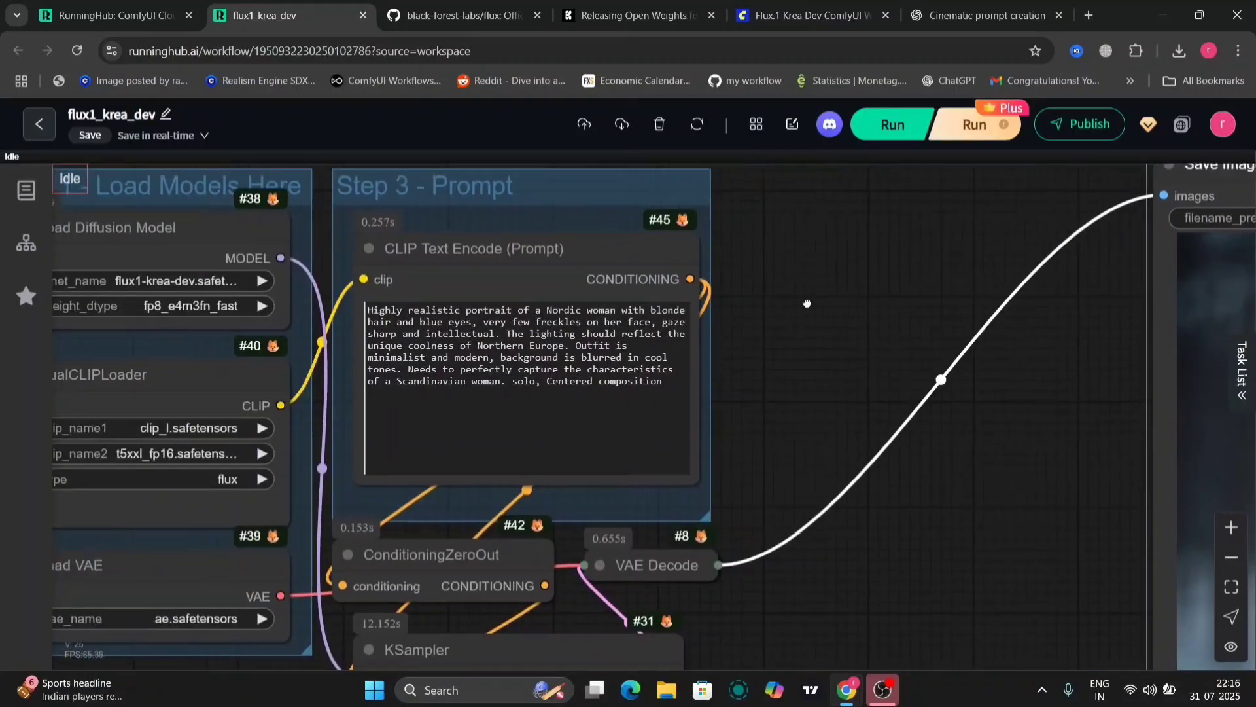
drag(374, 307, 667, 388)
click(668, 387)
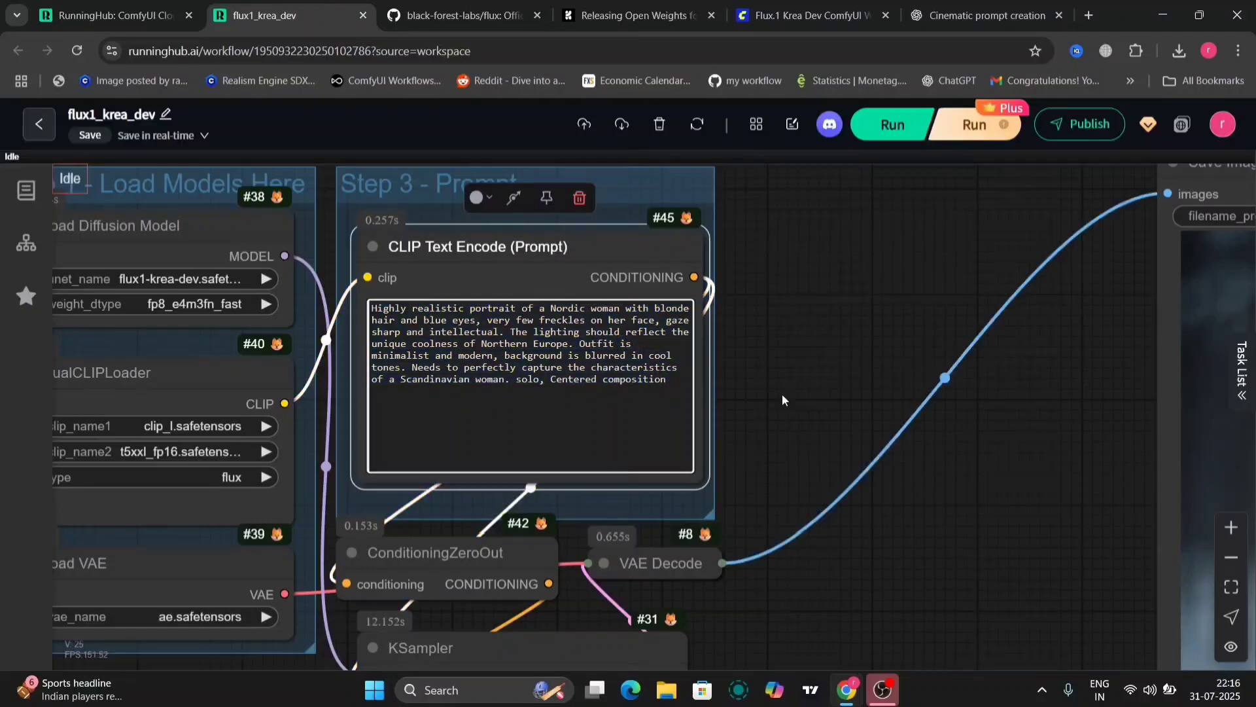
scroll(474, 571, down, 5)
scroll(474, 571, left, 5)
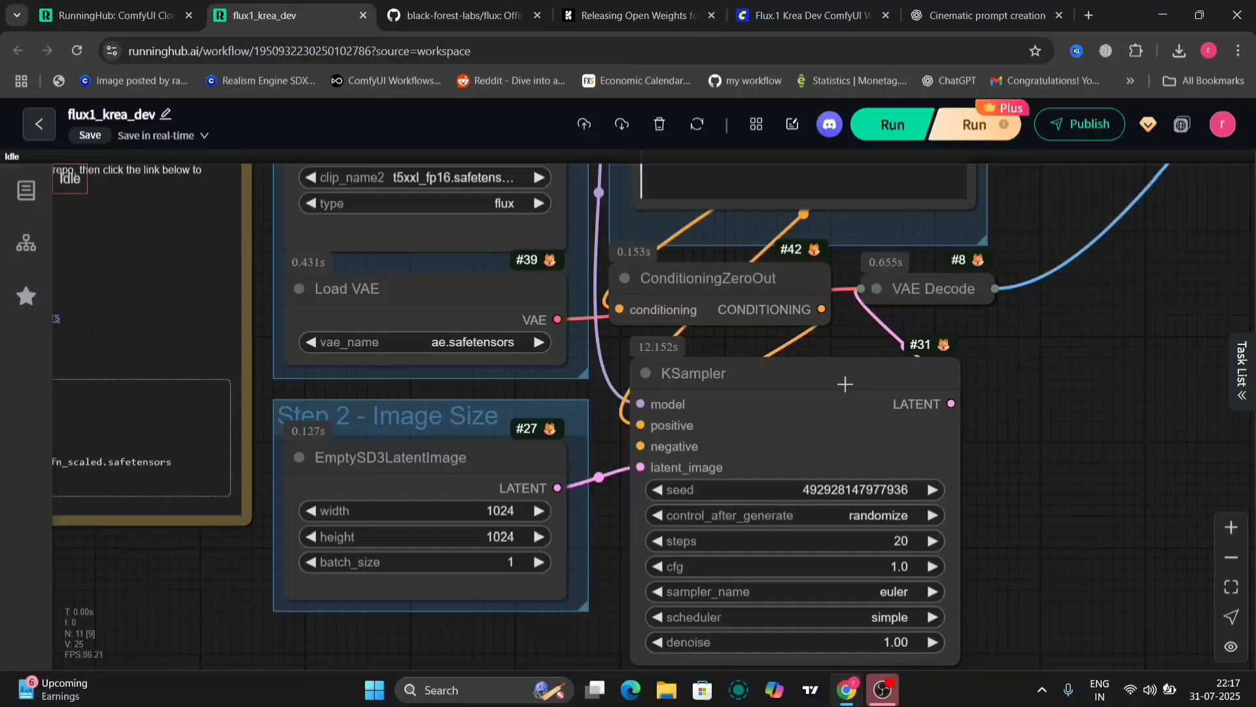
drag(1030, 435, 941, 309)
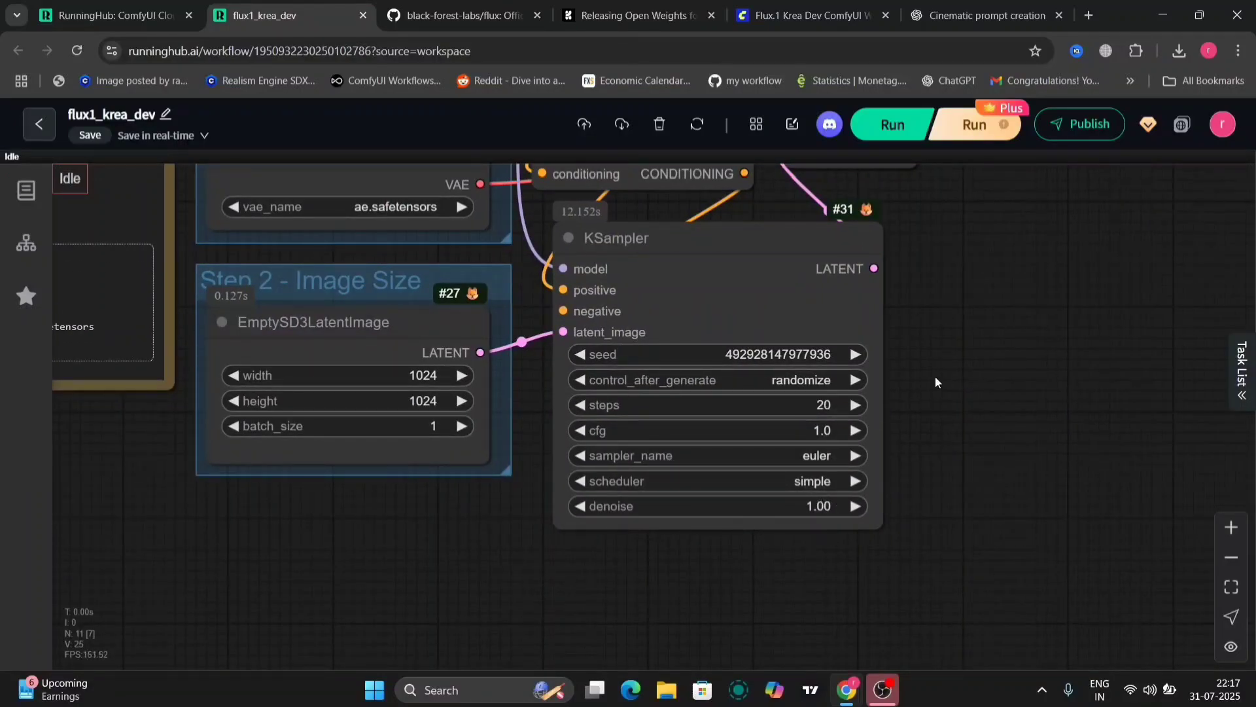
drag(936, 376, 949, 680)
drag(988, 269, 1033, 374)
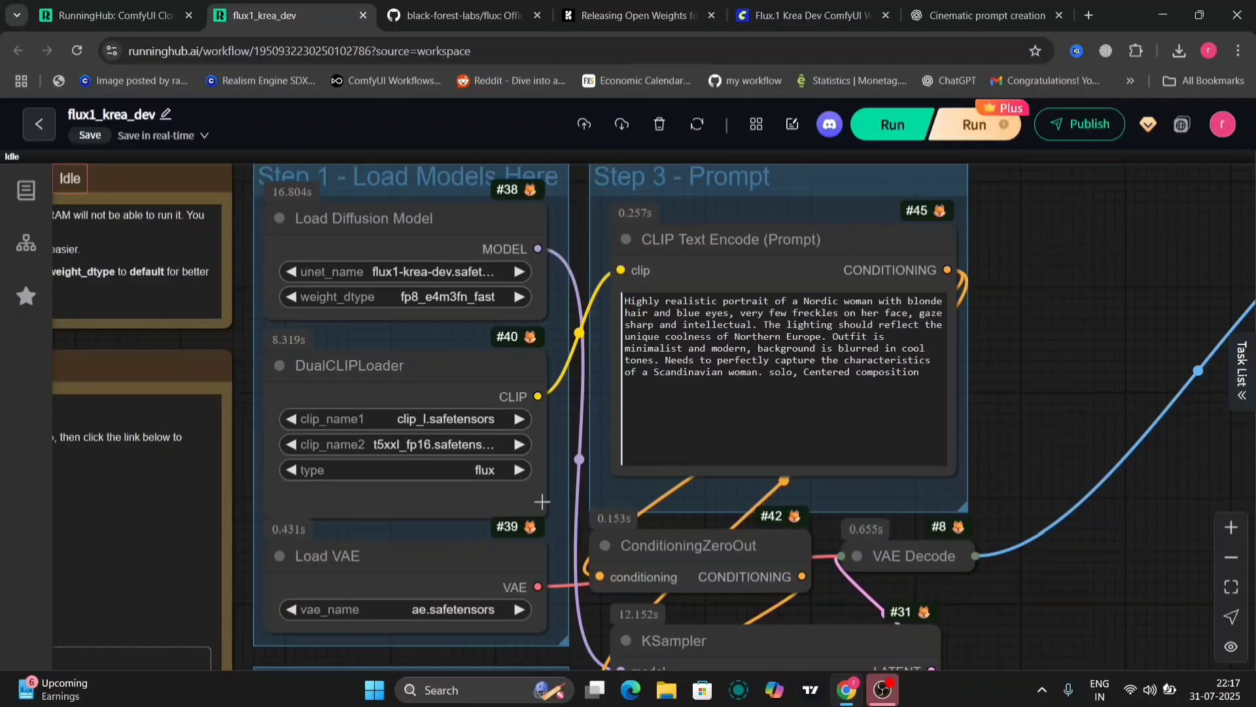
drag(540, 511, 567, 508)
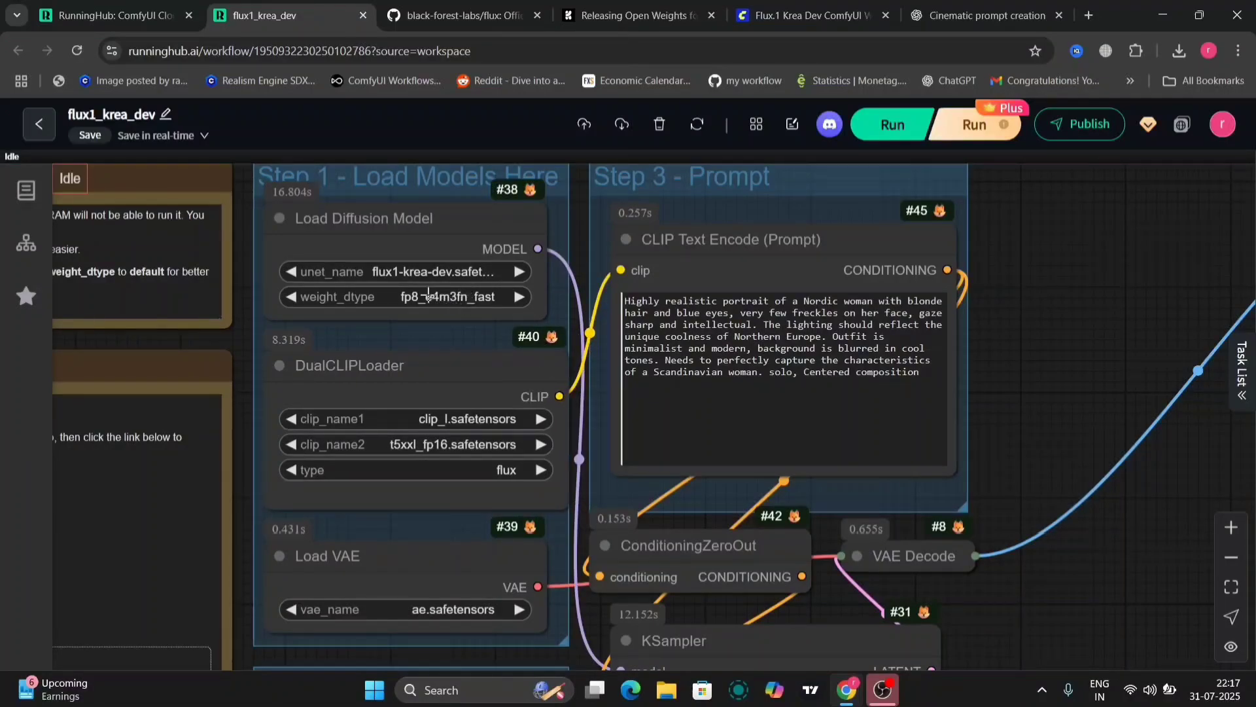
- Change the Load Diffusion Model weight_dtype from fp8_e4m3fn_fast to default
drag(240, 330, 571, 376)
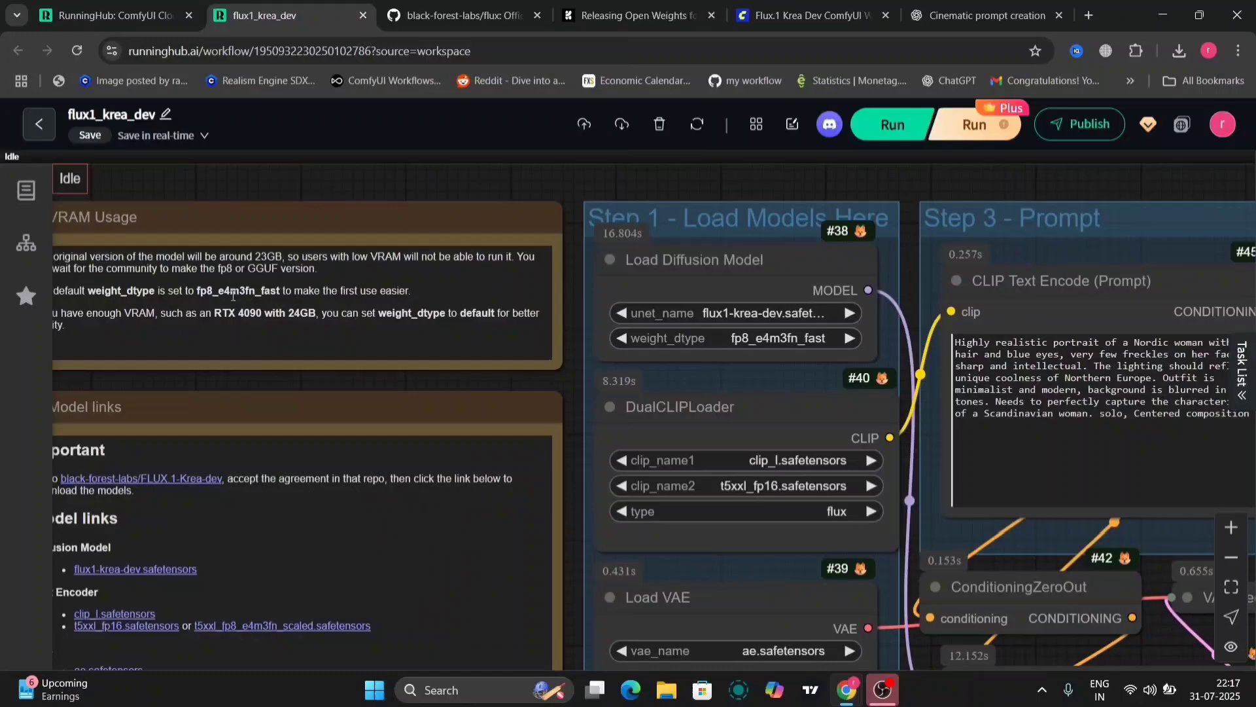
click(752, 337)
click(770, 340)
scroll(744, 411, right, 10)
- Download the current portrait from Save Image, then rerun the workflow with default weight_dtype
drag(743, 406, 216, 255)
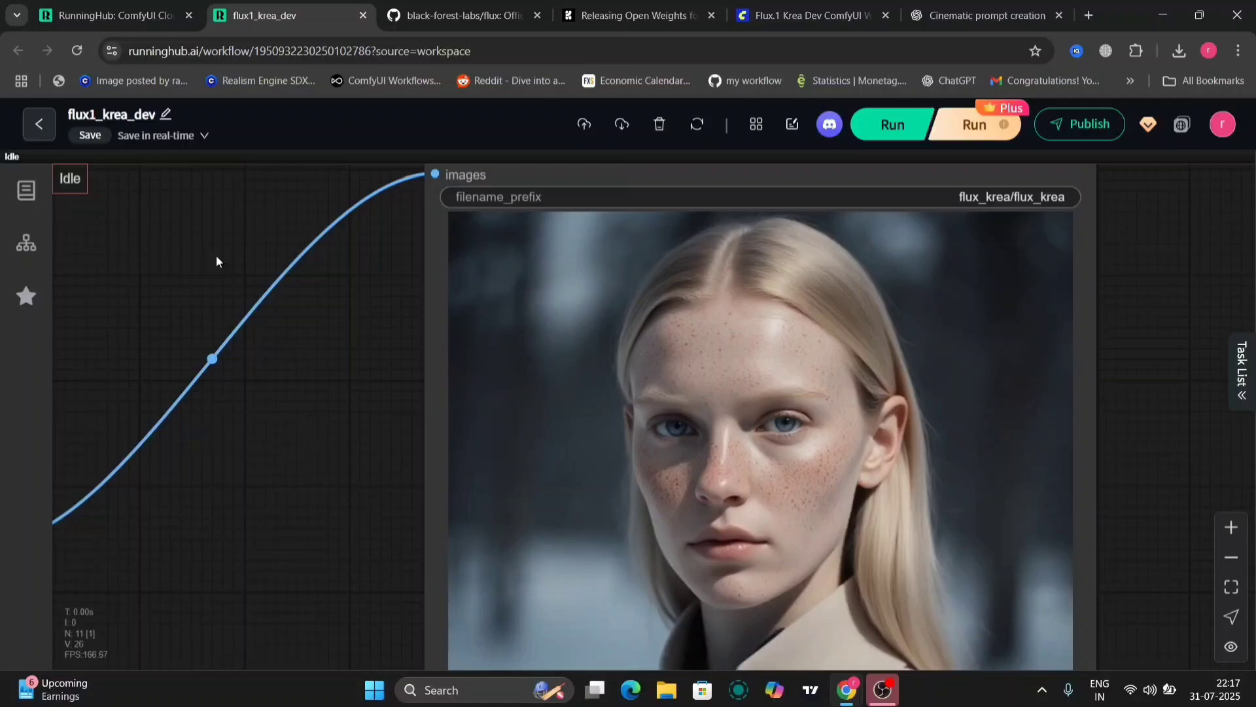
right_click(668, 448)
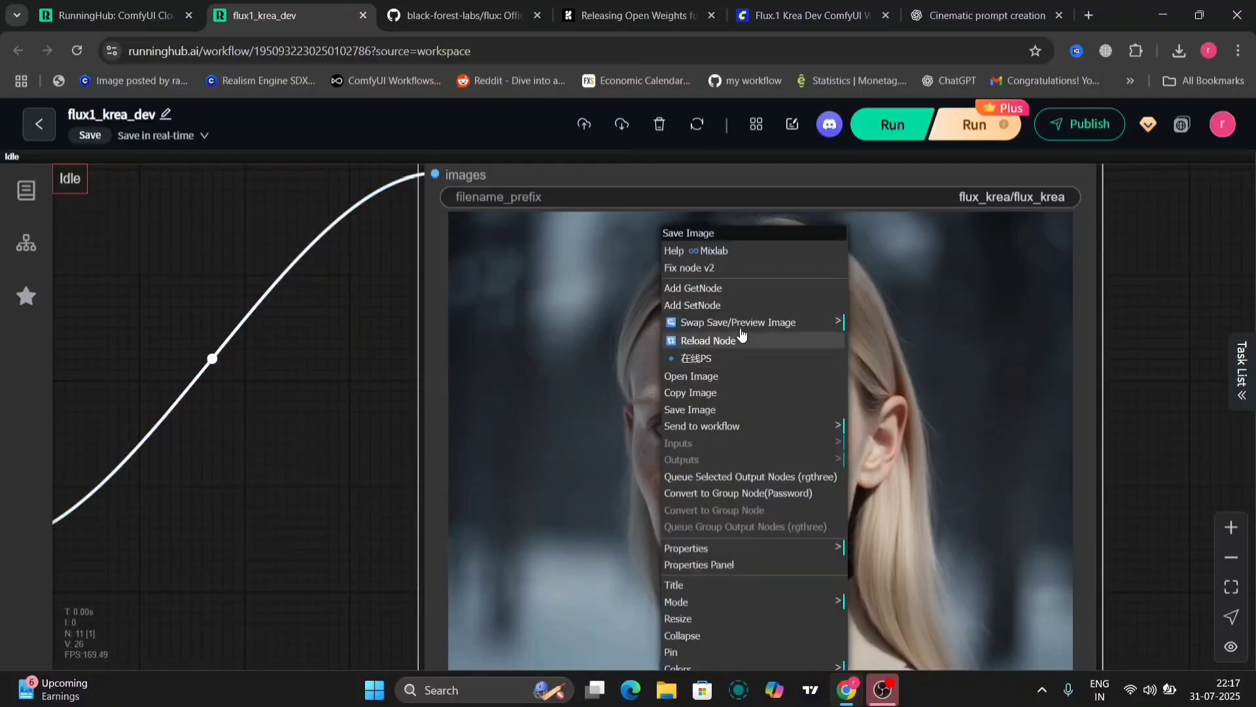
click(728, 412)
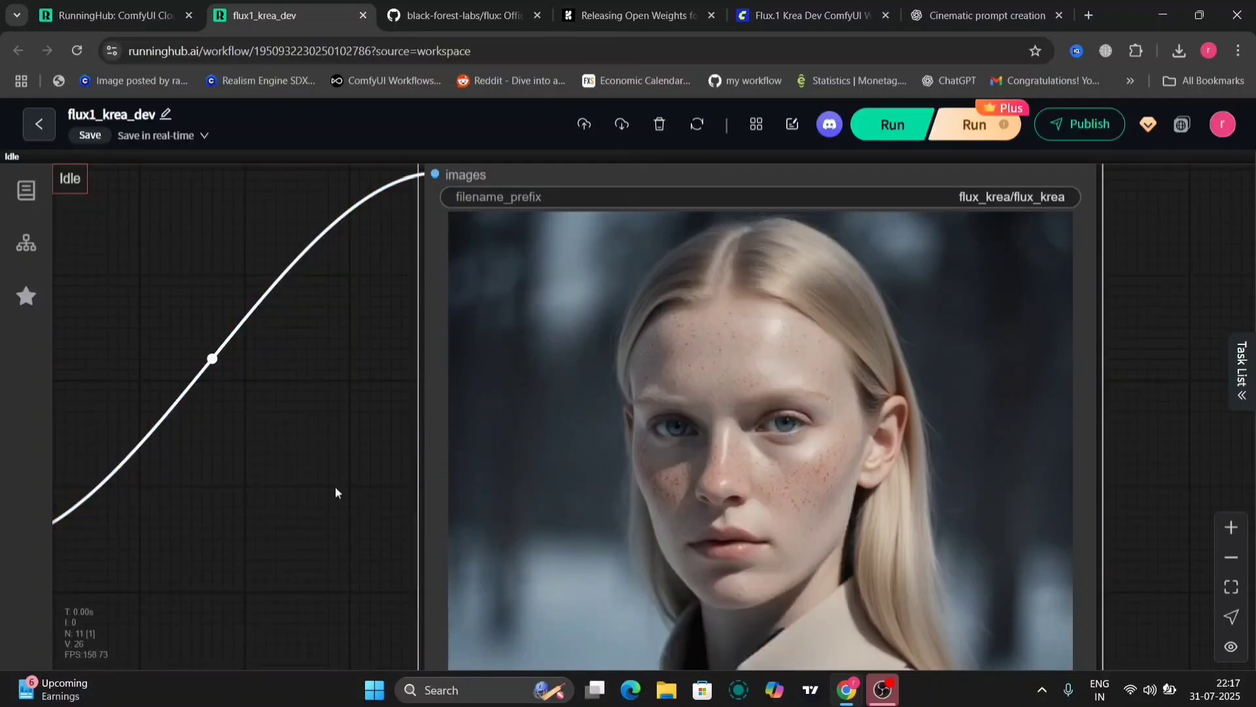
drag(335, 485, 1172, 383)
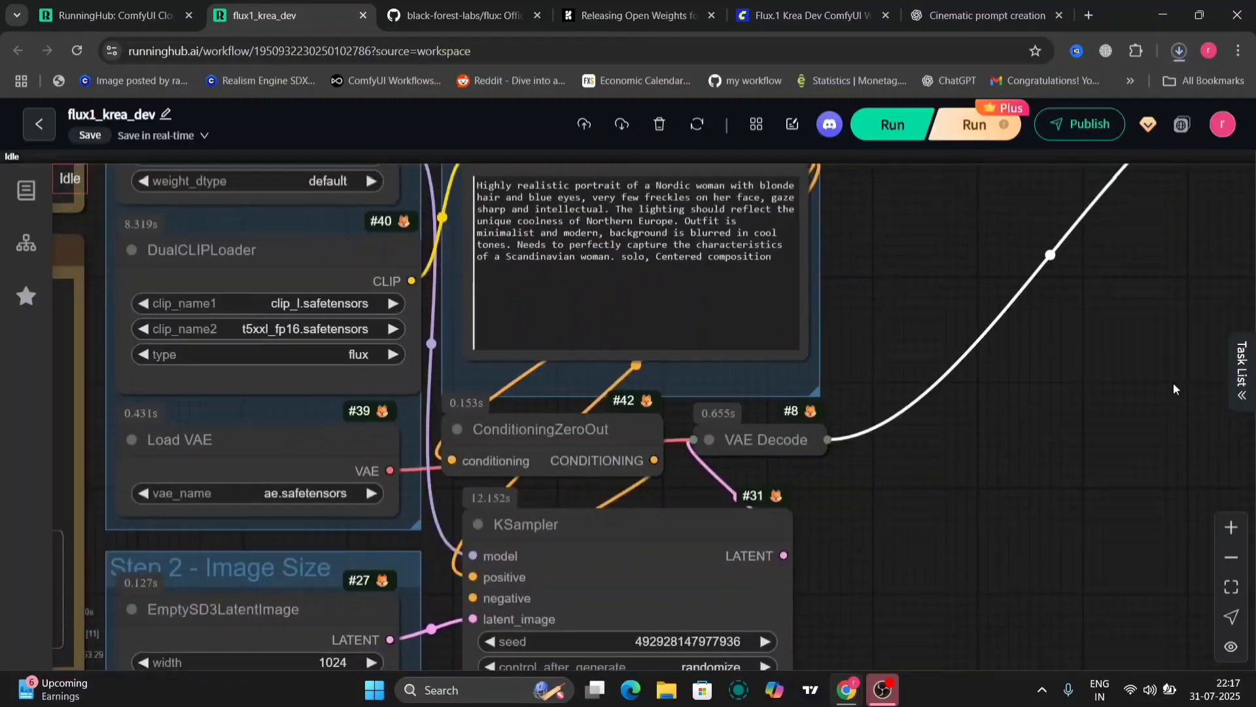
click(873, 119)
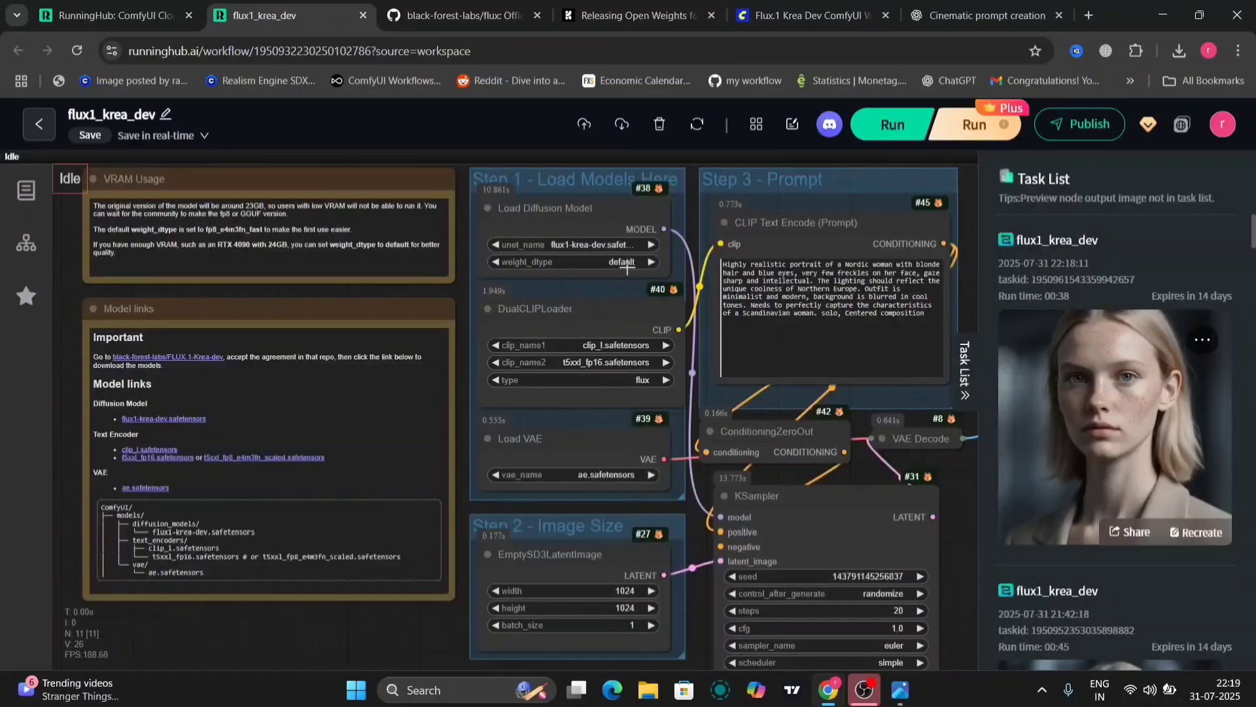
- Open the new portrait full size and place the earlier saved portrait in Photos beside it
click(1139, 436)
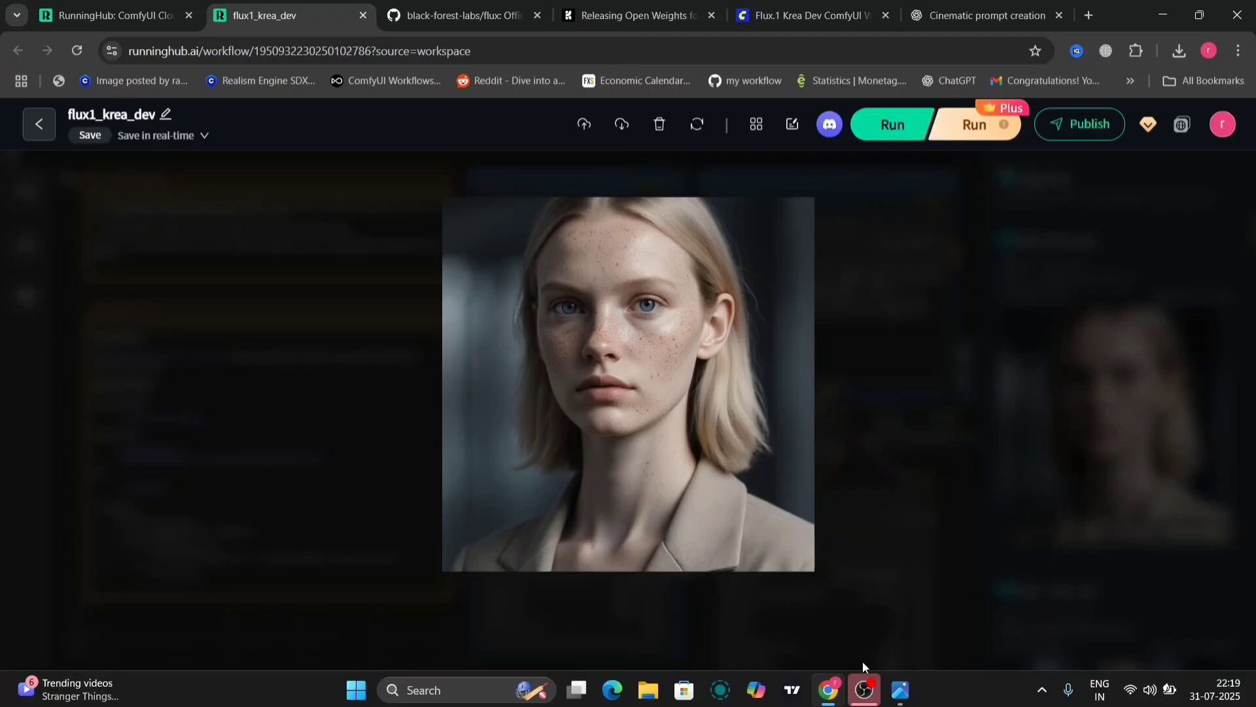
click(900, 689)
drag(642, 108, 1087, 149)
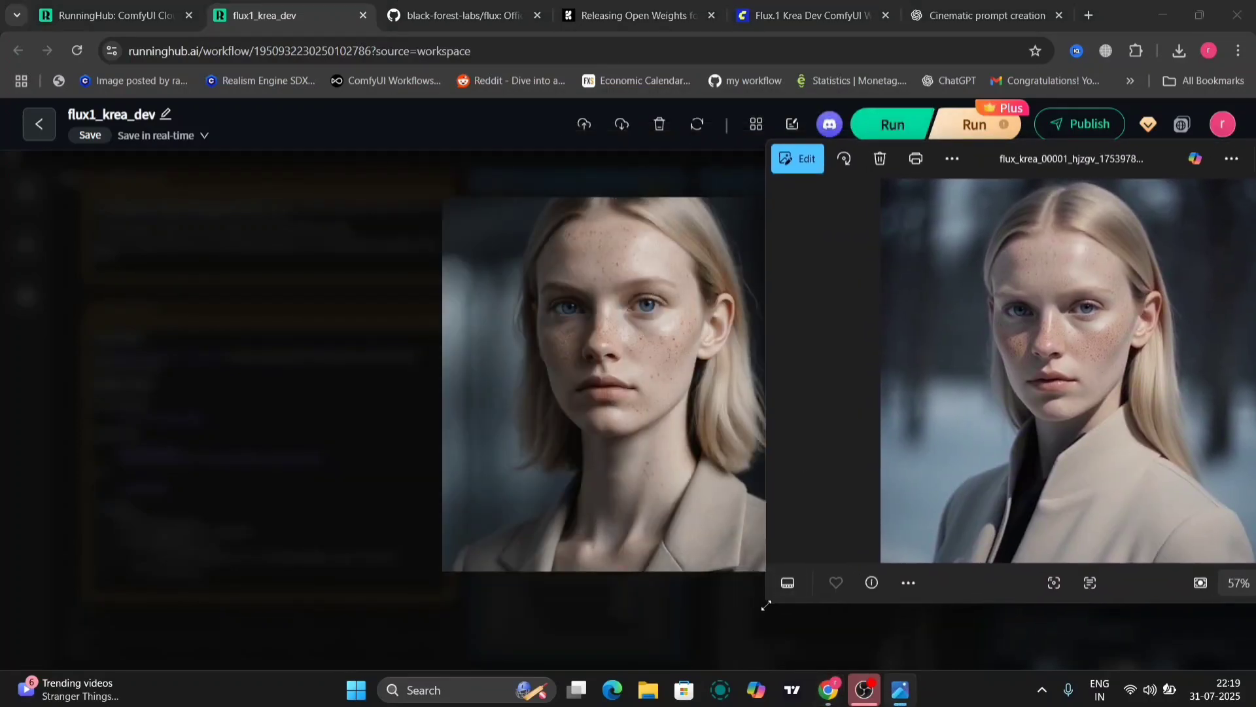
drag(772, 598, 963, 534)
drag(1120, 151, 978, 174)
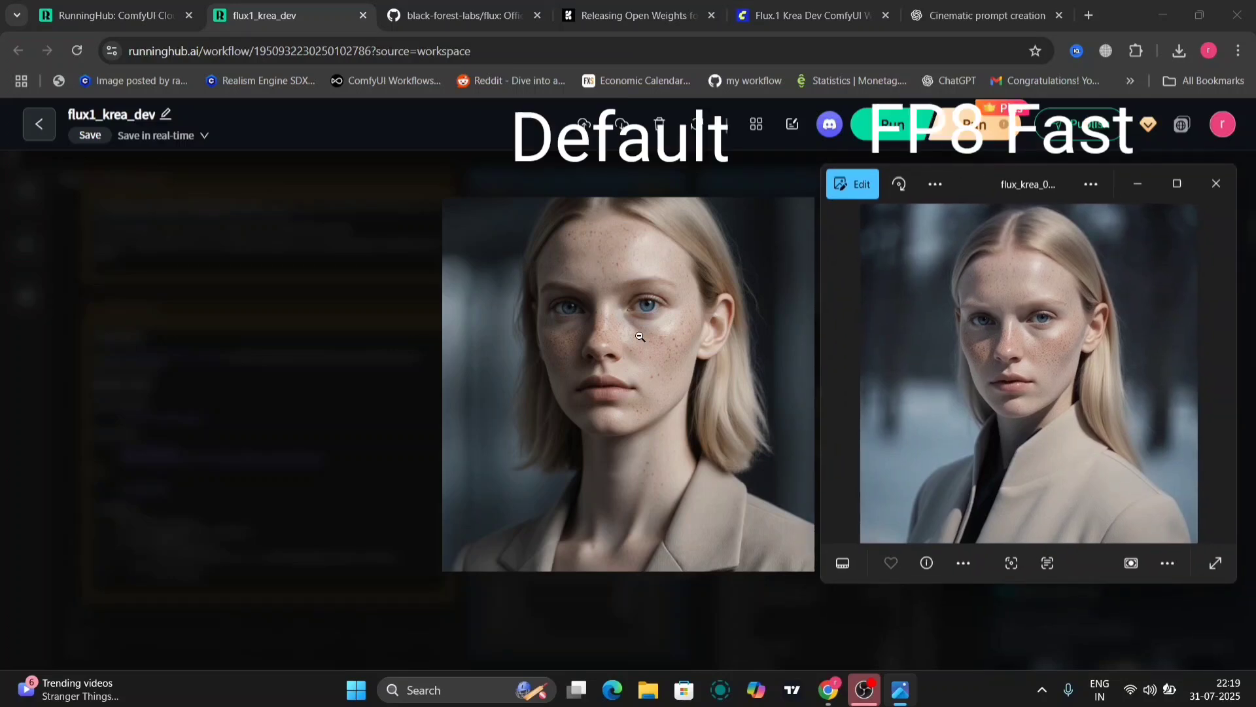
- Zoom both portraits to compare details, then close Photos and the full-size preview
scroll(640, 336, up, 3)
scroll(640, 336, down, 1)
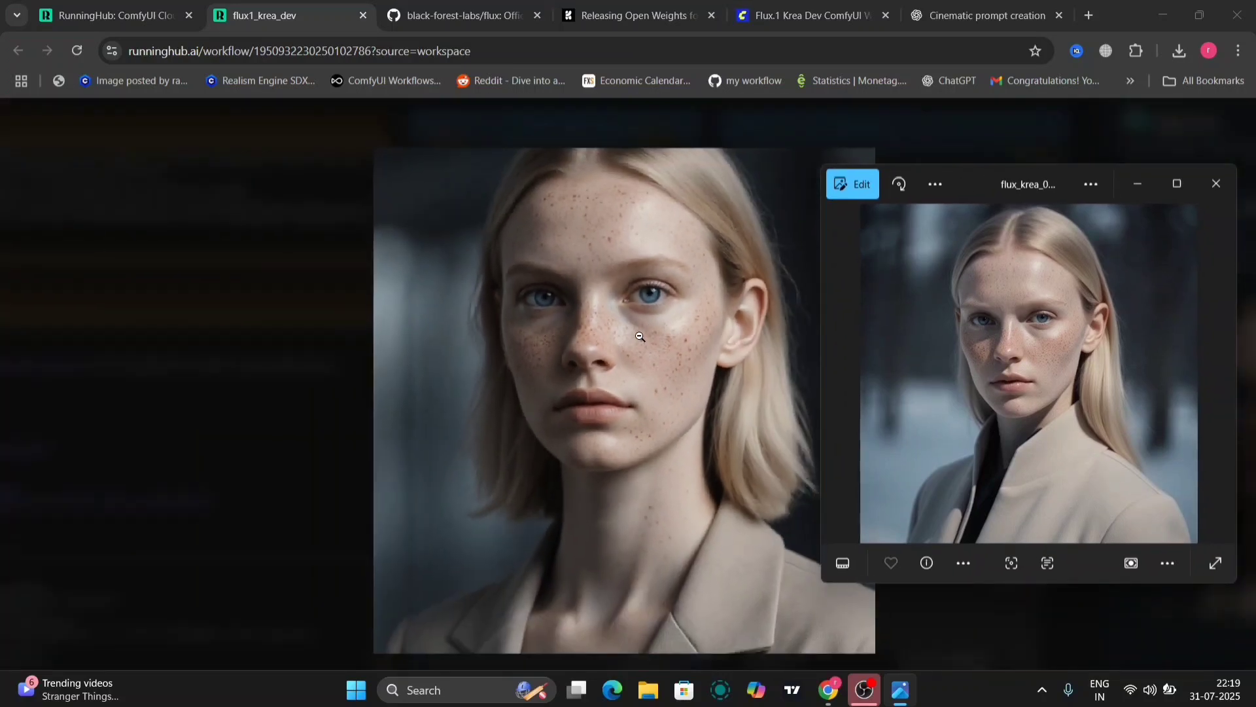
scroll(640, 336, down, 2)
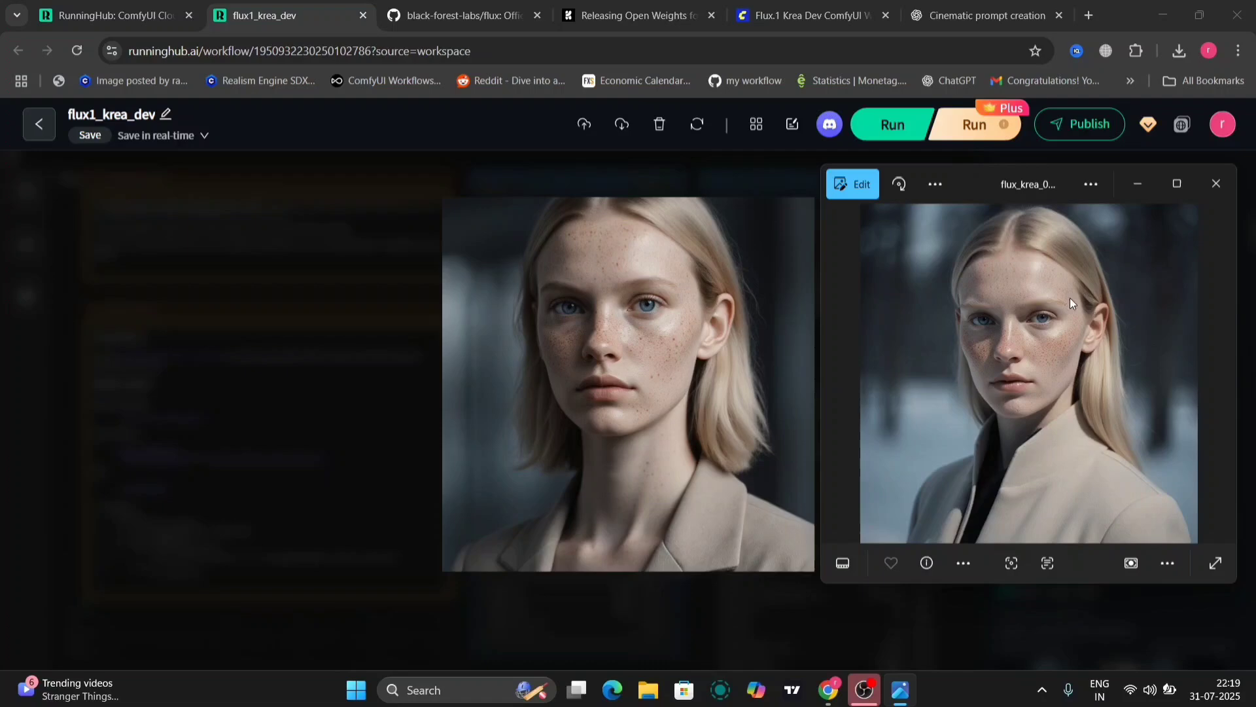
scroll(1019, 282, up, 3)
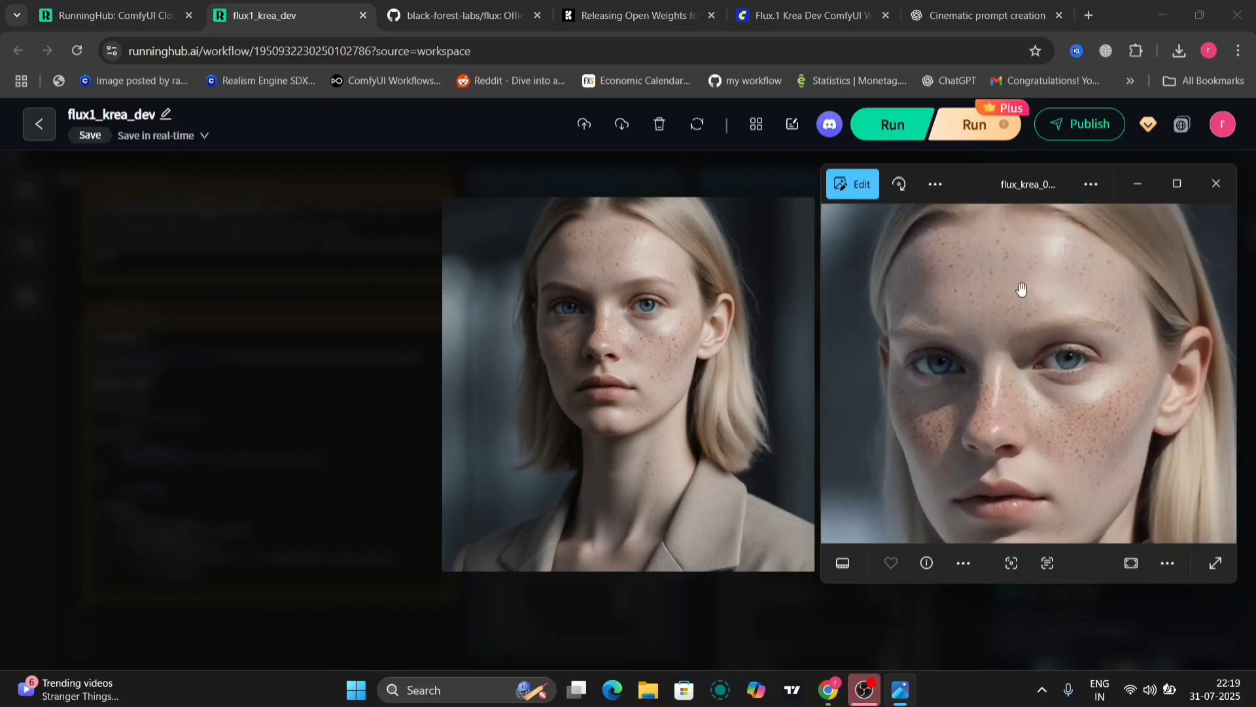
scroll(1021, 288, down, 3)
scroll(705, 337, up, 3)
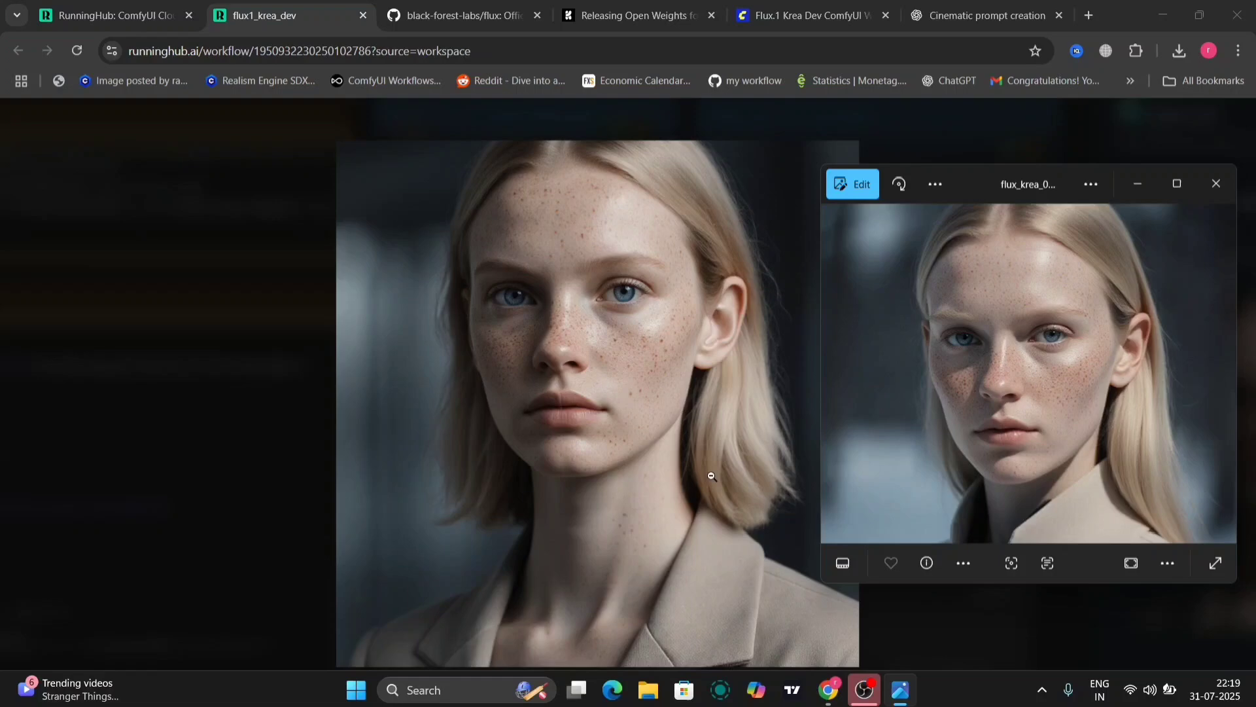
click(698, 341)
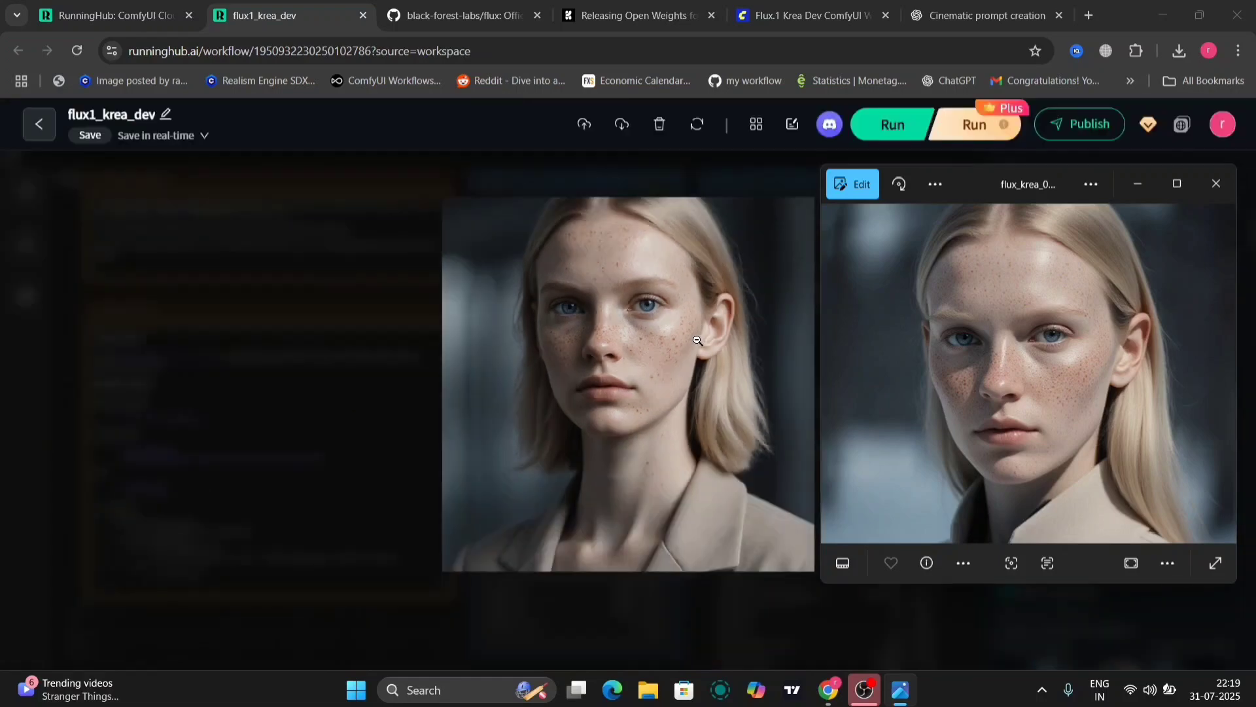
click(1215, 196)
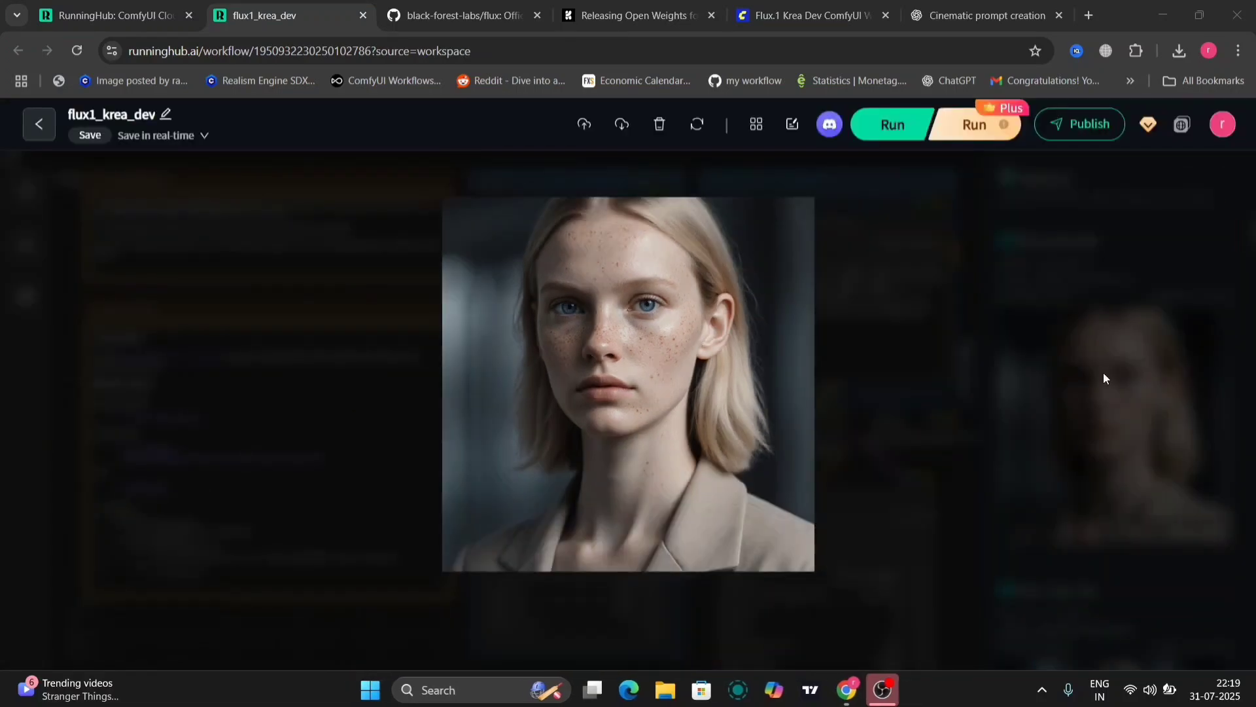
click(820, 417)
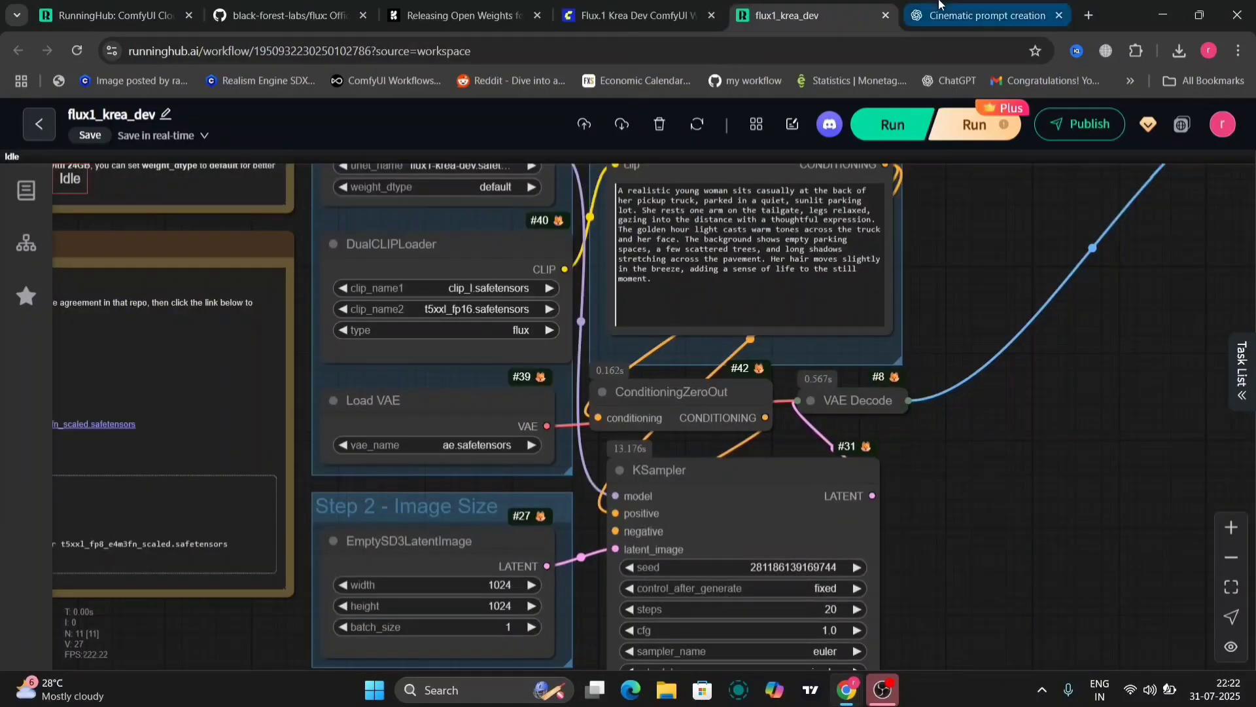
- Copy ChatGPT's pickup-truck parking-lot prompt paragraph and return to the flux1_krea_dev workflow
click(989, 15)
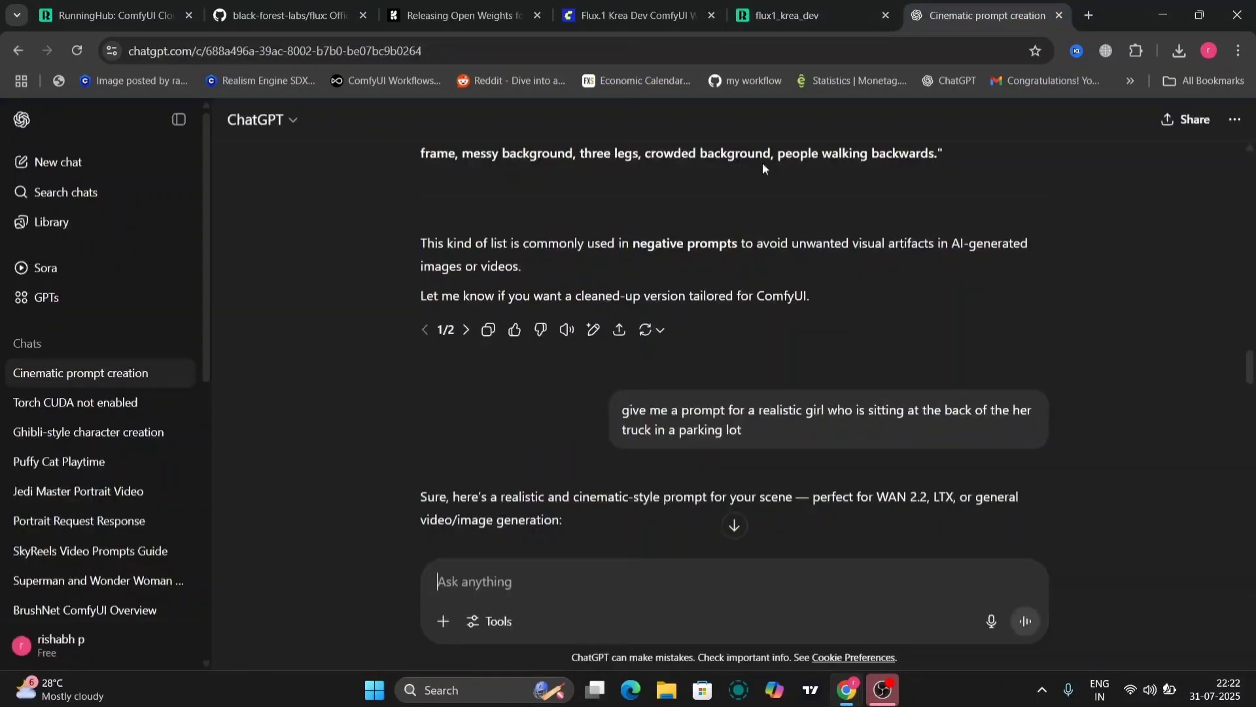
drag(623, 412, 1015, 440)
scroll(909, 493, down, 1)
scroll(909, 492, down, 2)
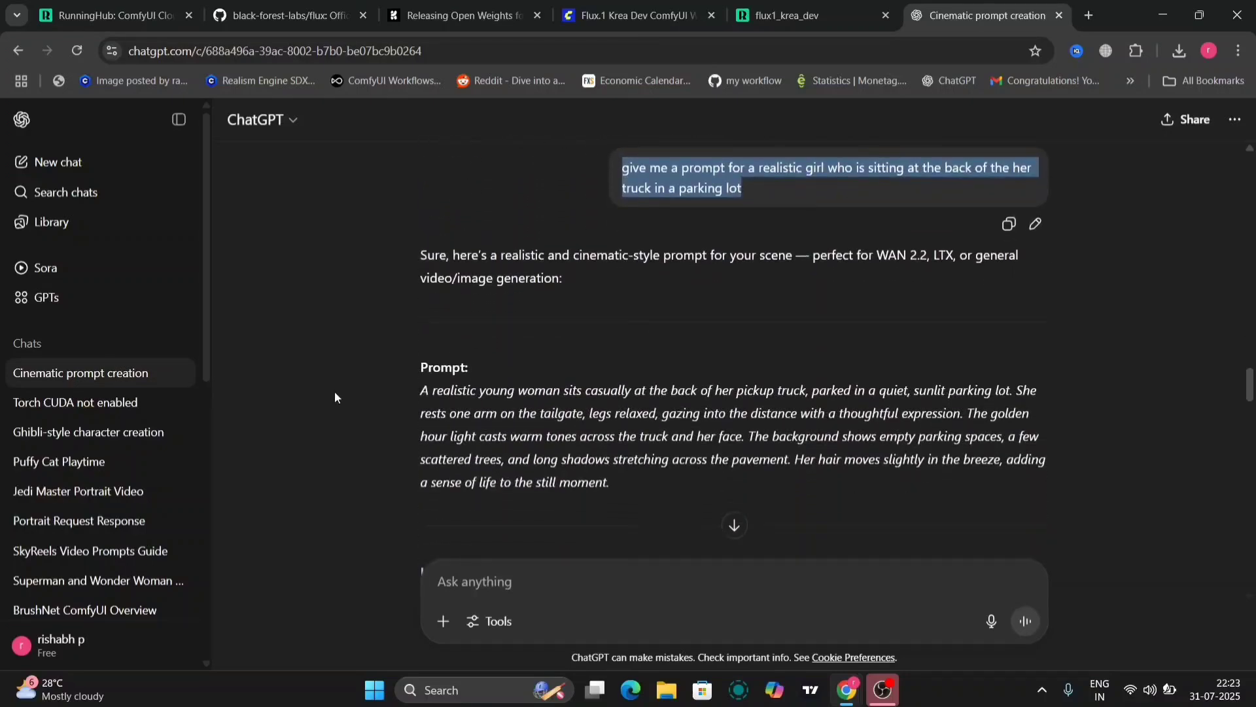
scroll(333, 382, down, 2)
drag(402, 252, 670, 348)
click(791, 13)
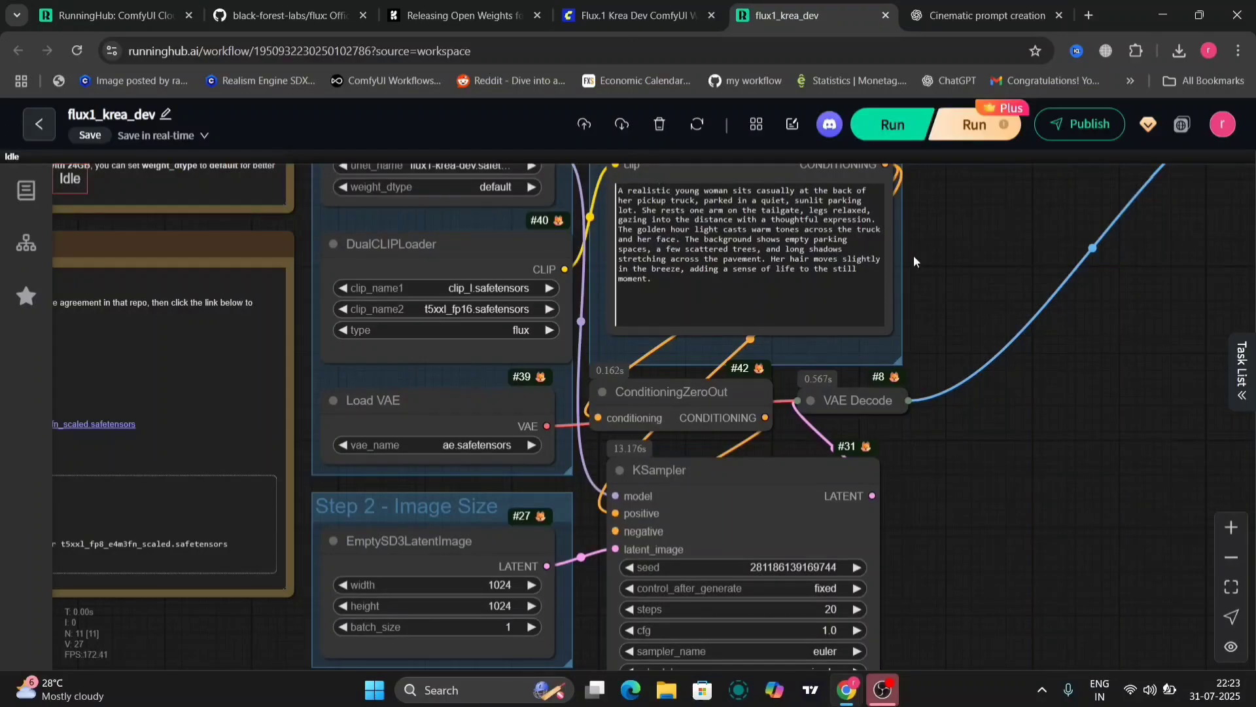
- Enlarge the Save Image node's tailgate portrait and pan to show the Step 3 Prompt, KSampler and VAE Decode nodes
scroll(952, 367, down, 5)
scroll(951, 367, right, 5)
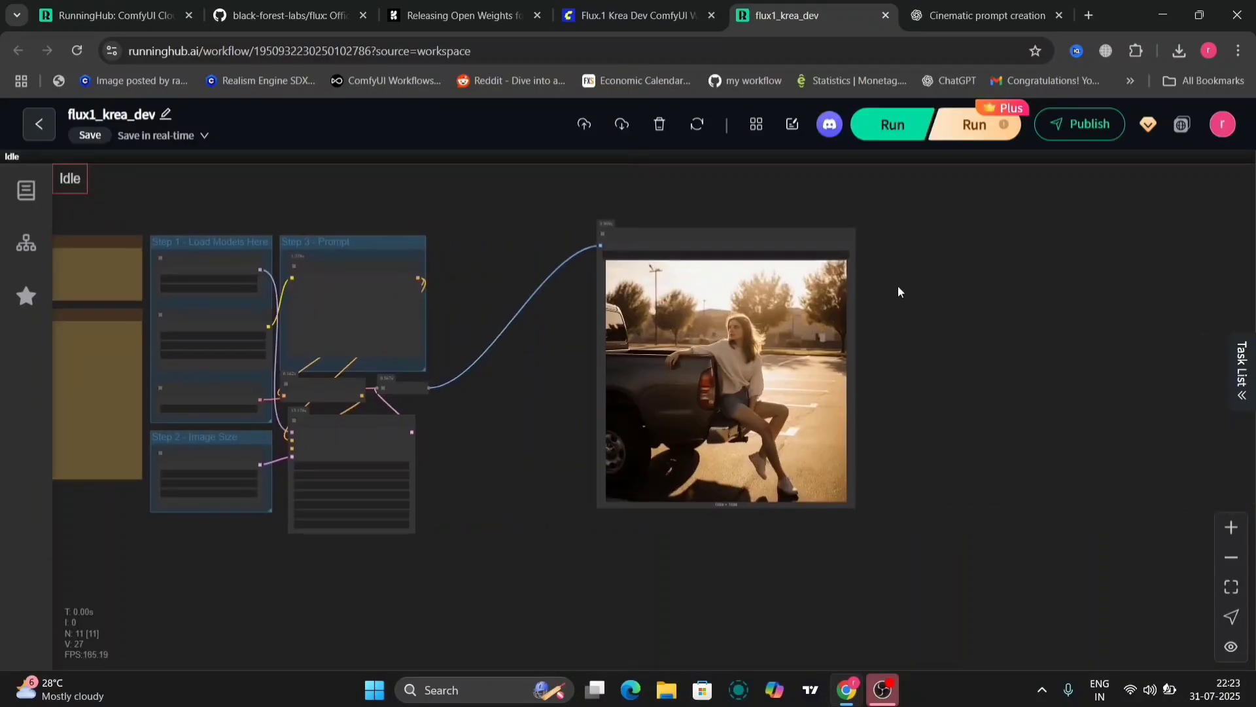
scroll(913, 288, up, 6)
drag(824, 460, 1043, 182)
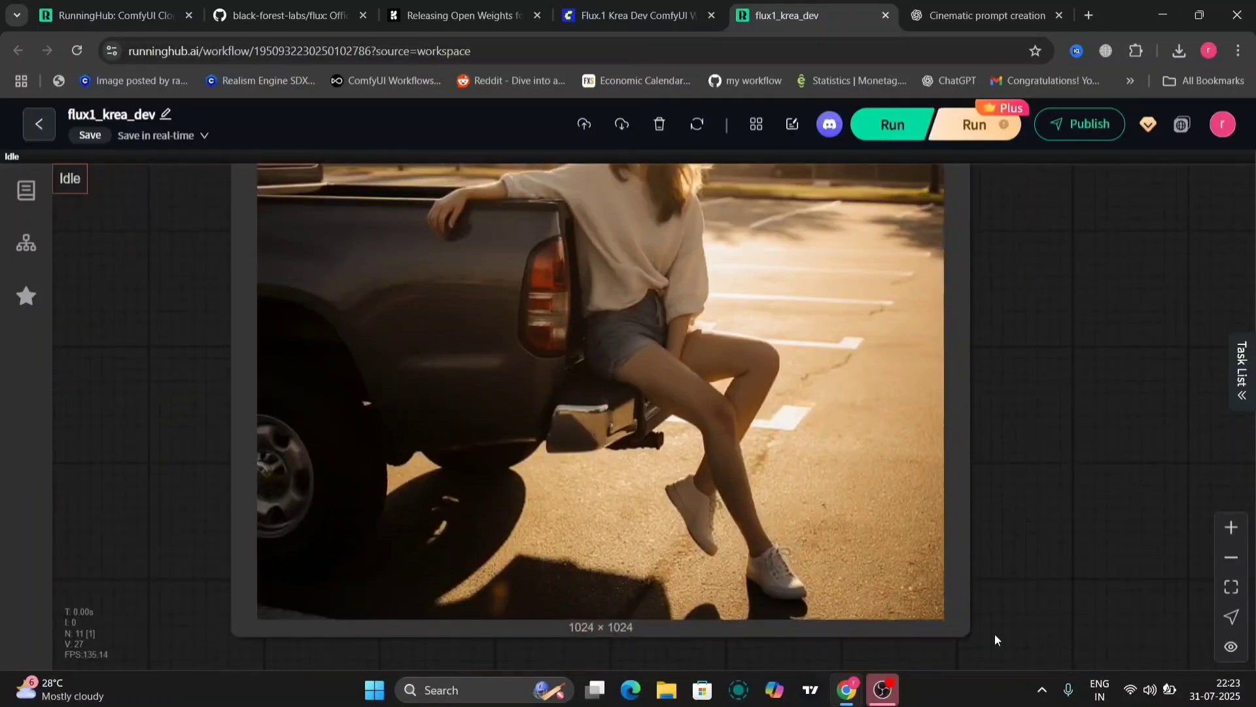
drag(966, 632, 1061, 667)
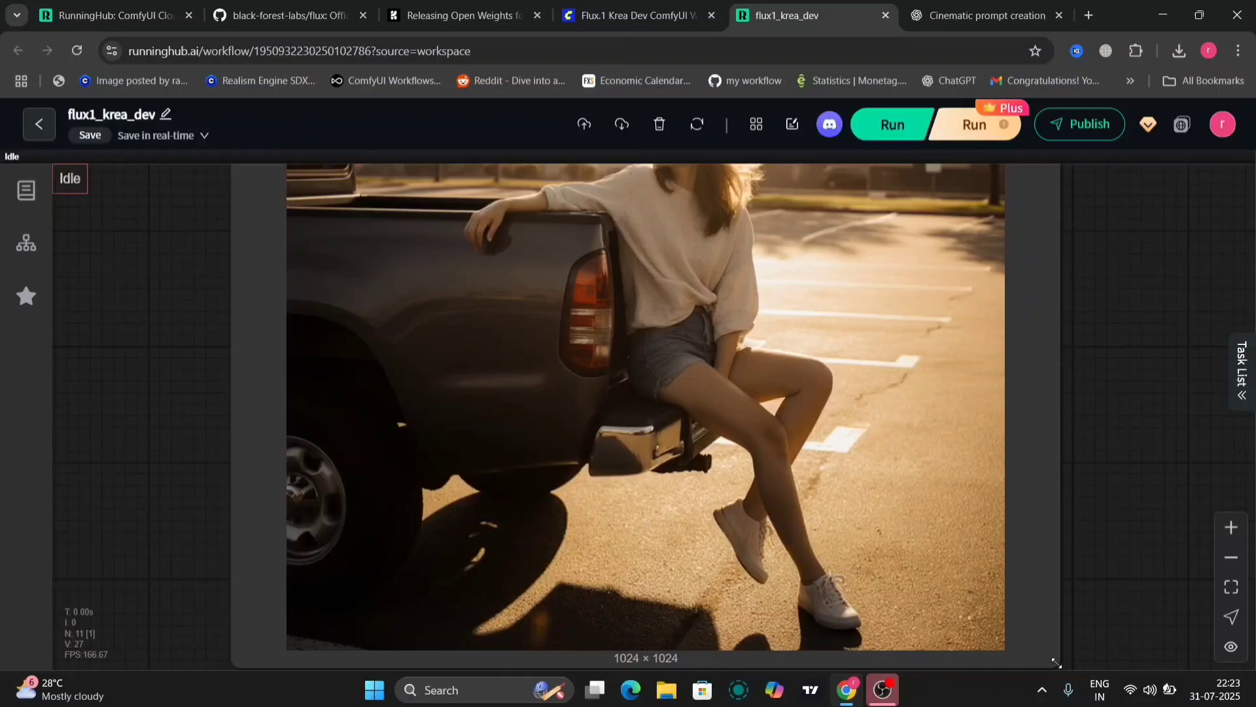
scroll(1102, 500, up, 4)
scroll(1131, 509, down, 2)
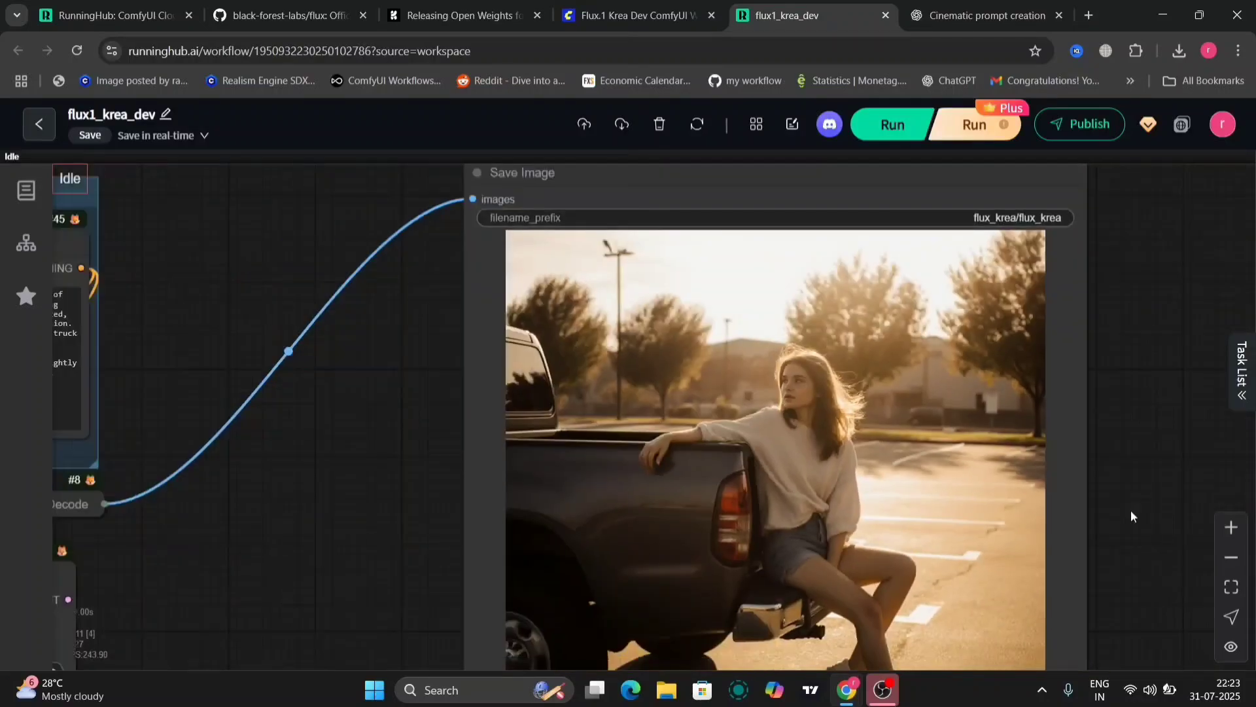
drag(394, 451, 768, 452)
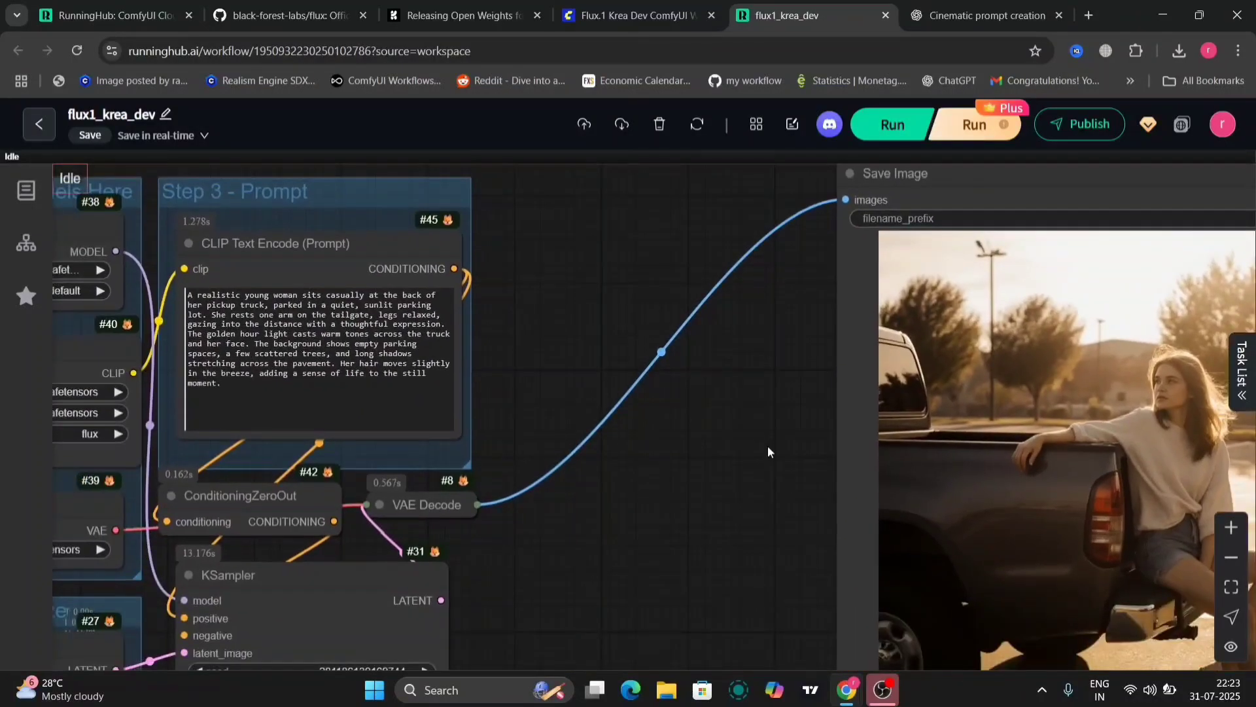
- Add an Ultimate SD Upscale node by searching 'ultimate' on the canvas
double_click(618, 319)
text(ultimat)
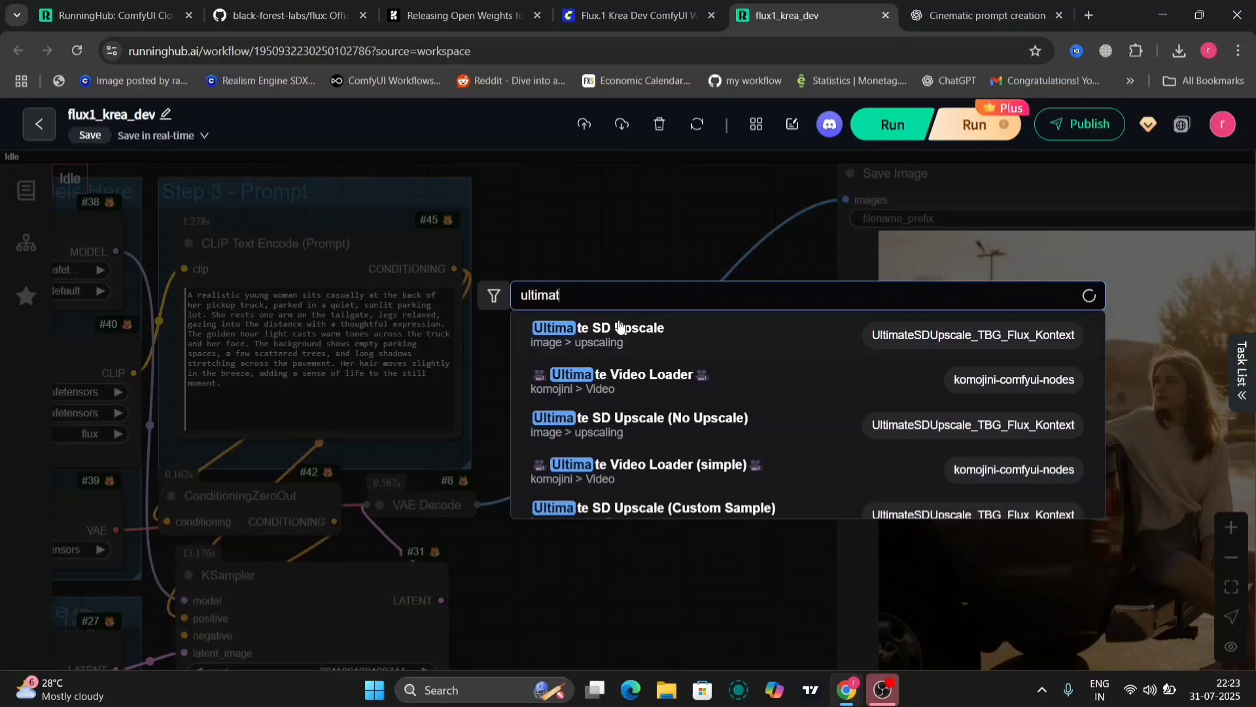
text(e)
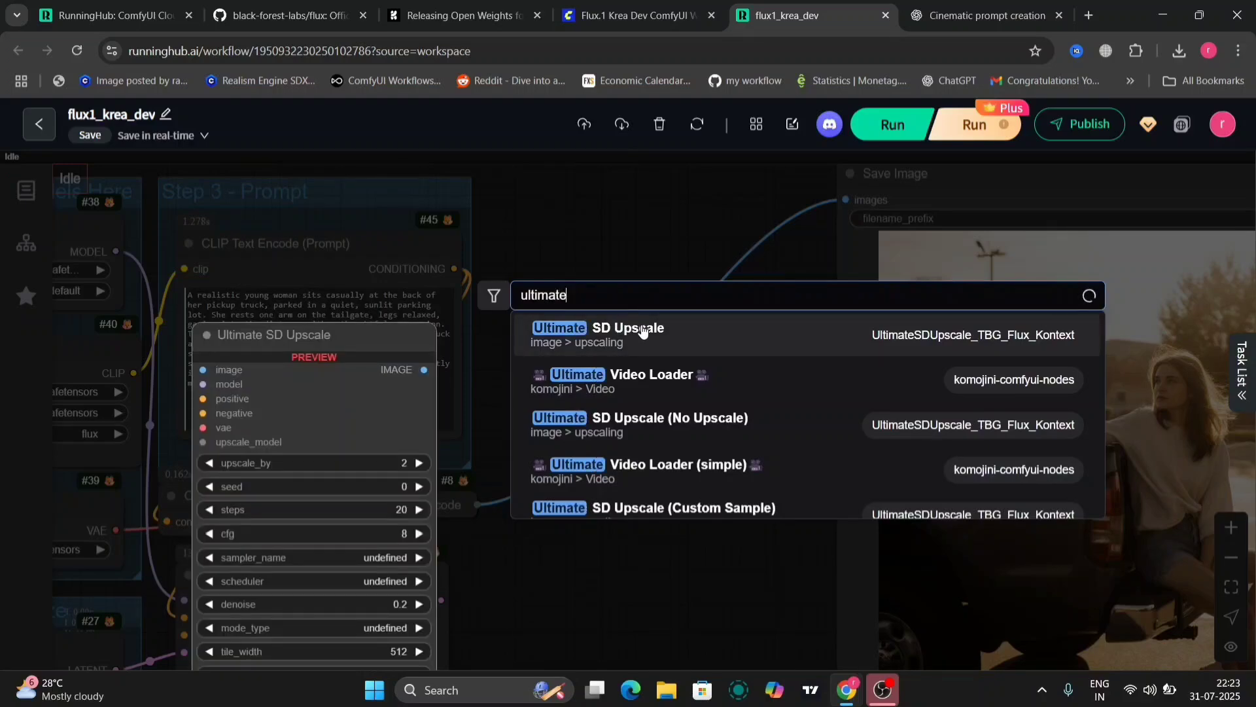
click(642, 329)
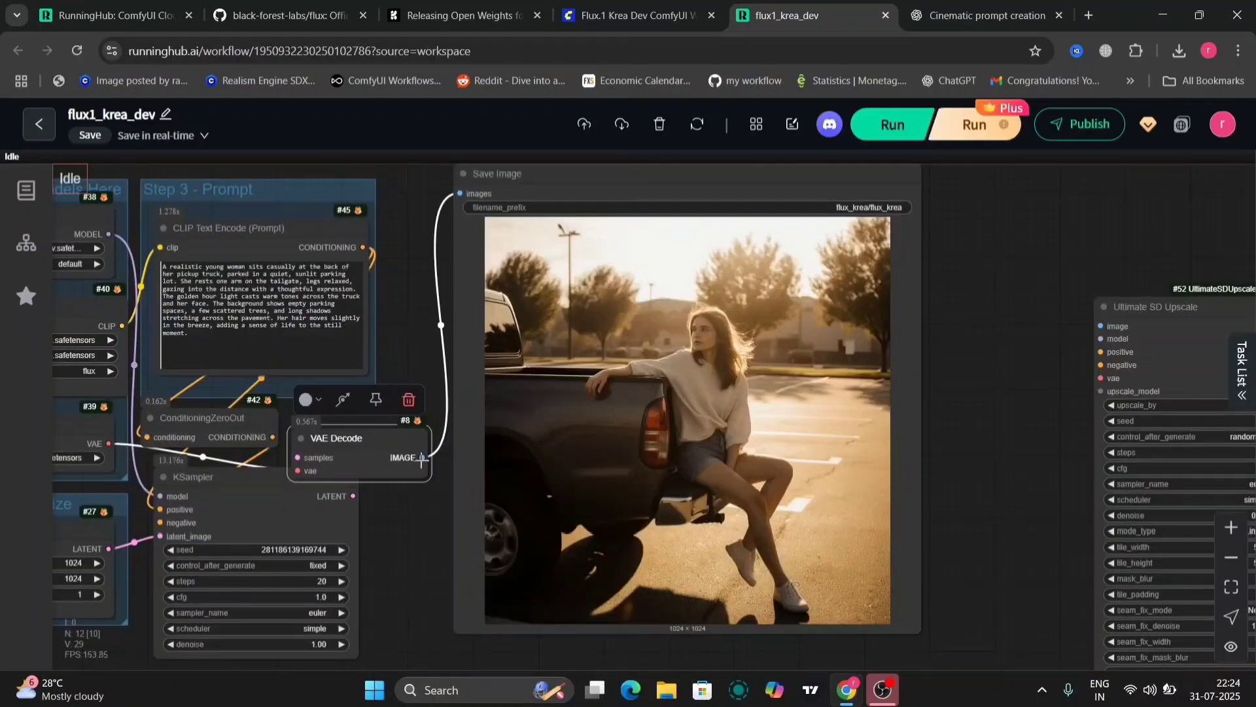
- Wire VAE Decode IMAGE, MODEL, prompt CONDITIONING and ConditioningZeroOut into Ultimate SD Upscale, moving KSampler aside
drag(423, 456, 1102, 326)
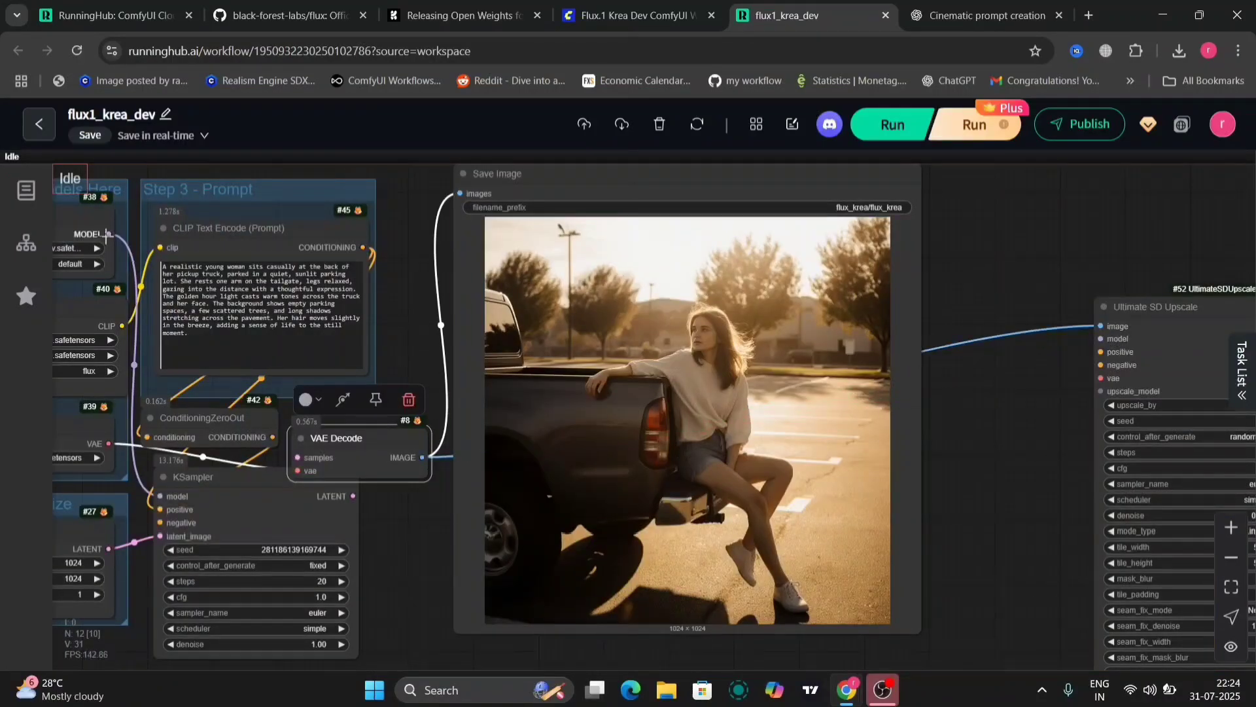
drag(110, 234, 1102, 338)
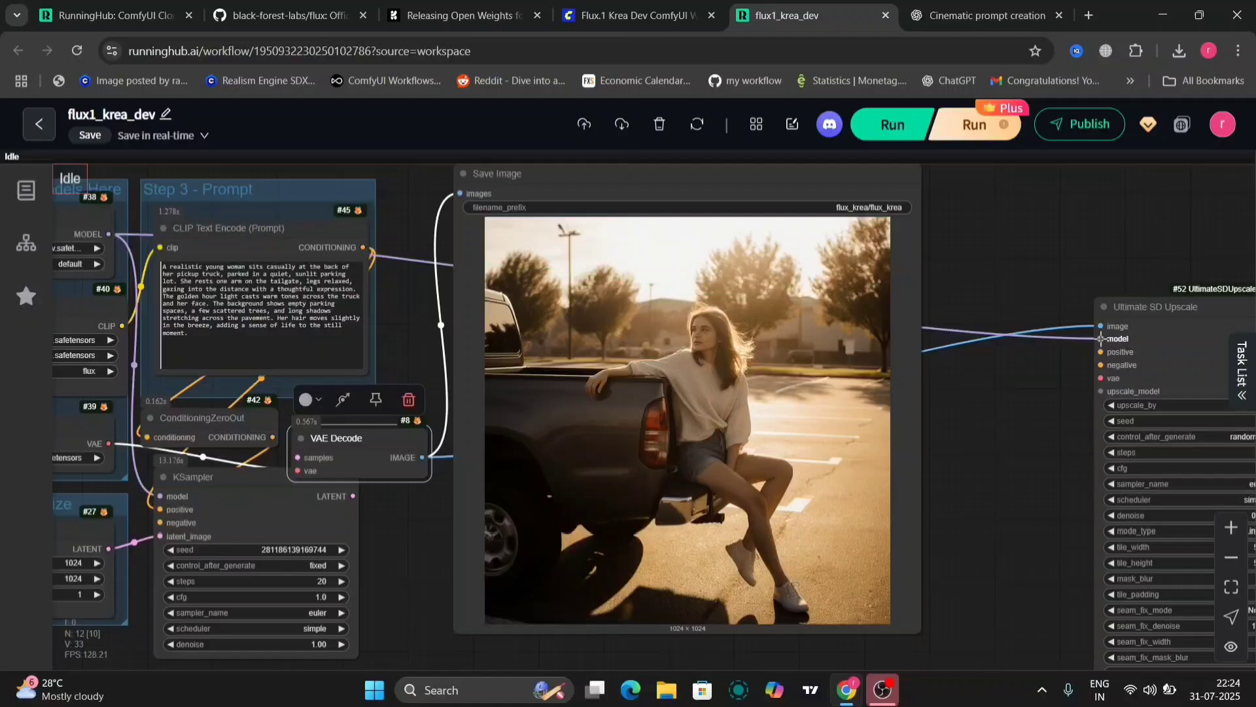
drag(413, 347, 393, 300)
click(131, 372)
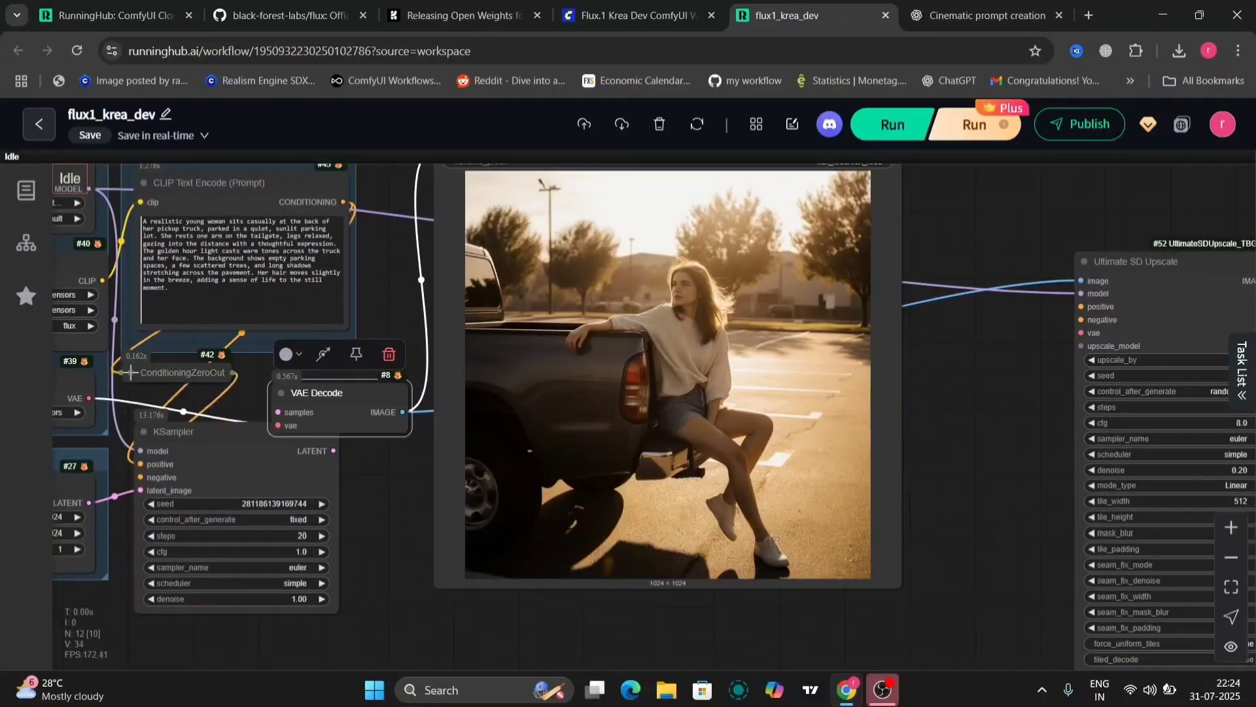
drag(204, 447, 381, 496)
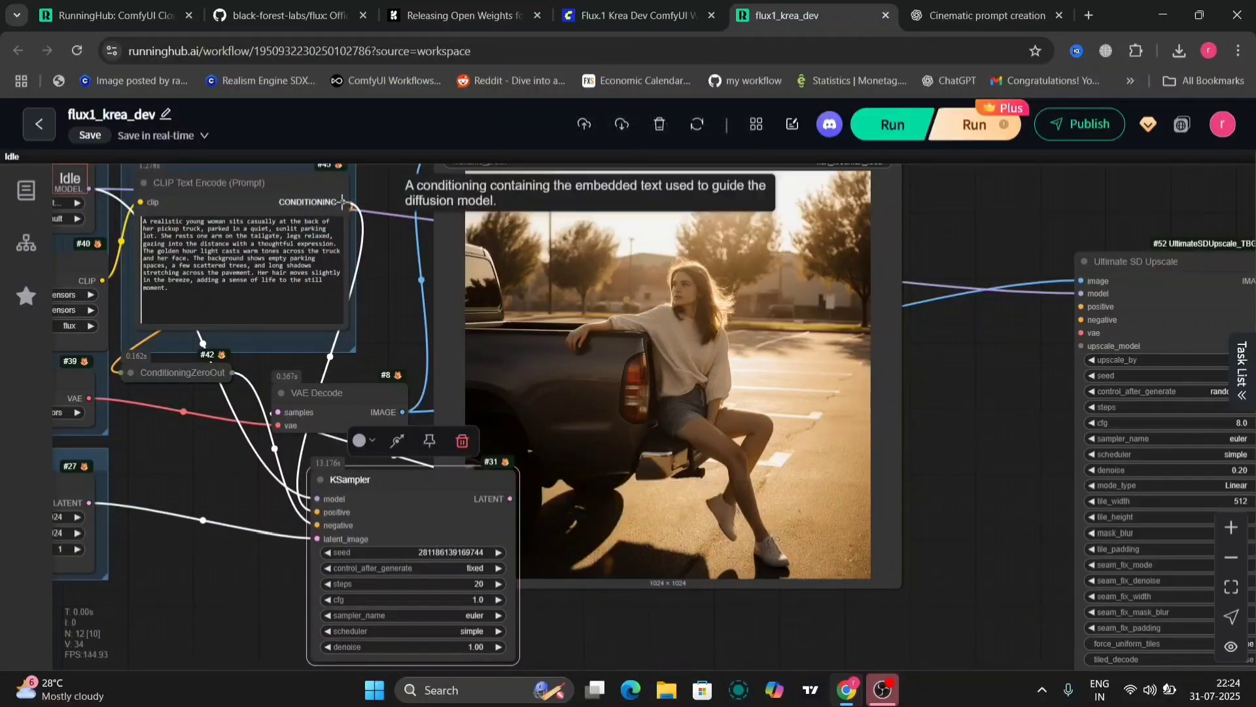
drag(344, 202, 1063, 317)
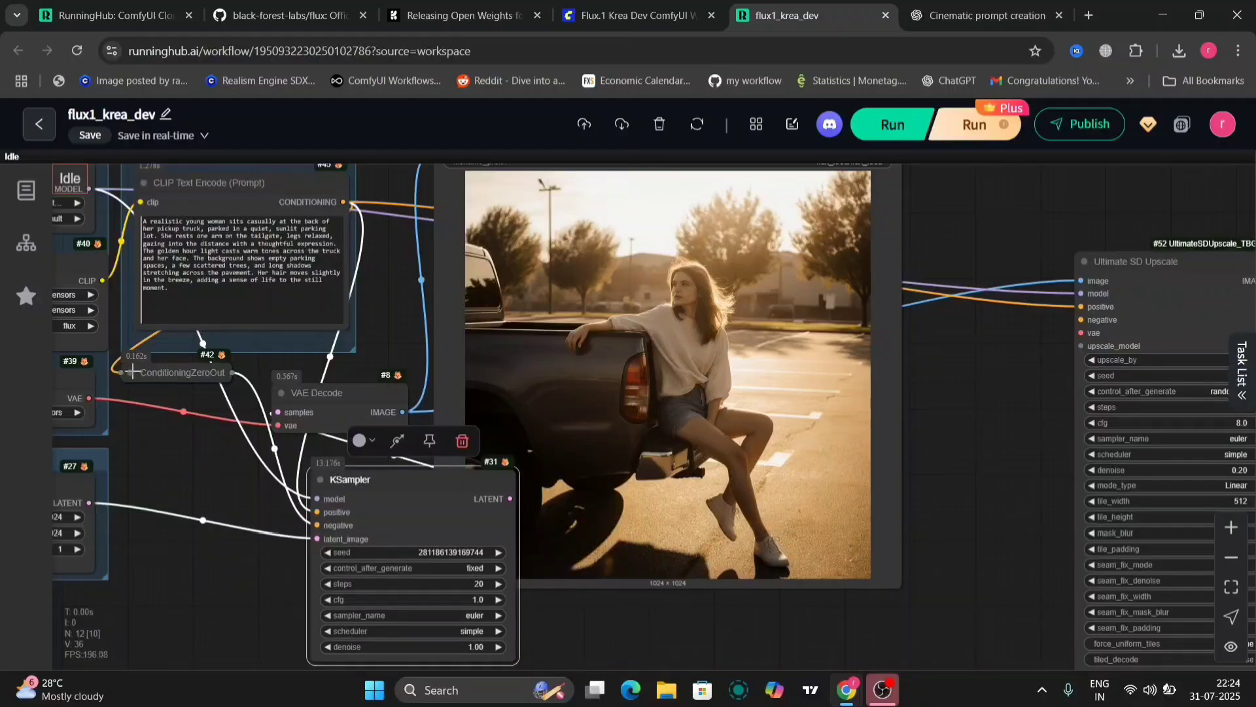
drag(253, 391, 1081, 320)
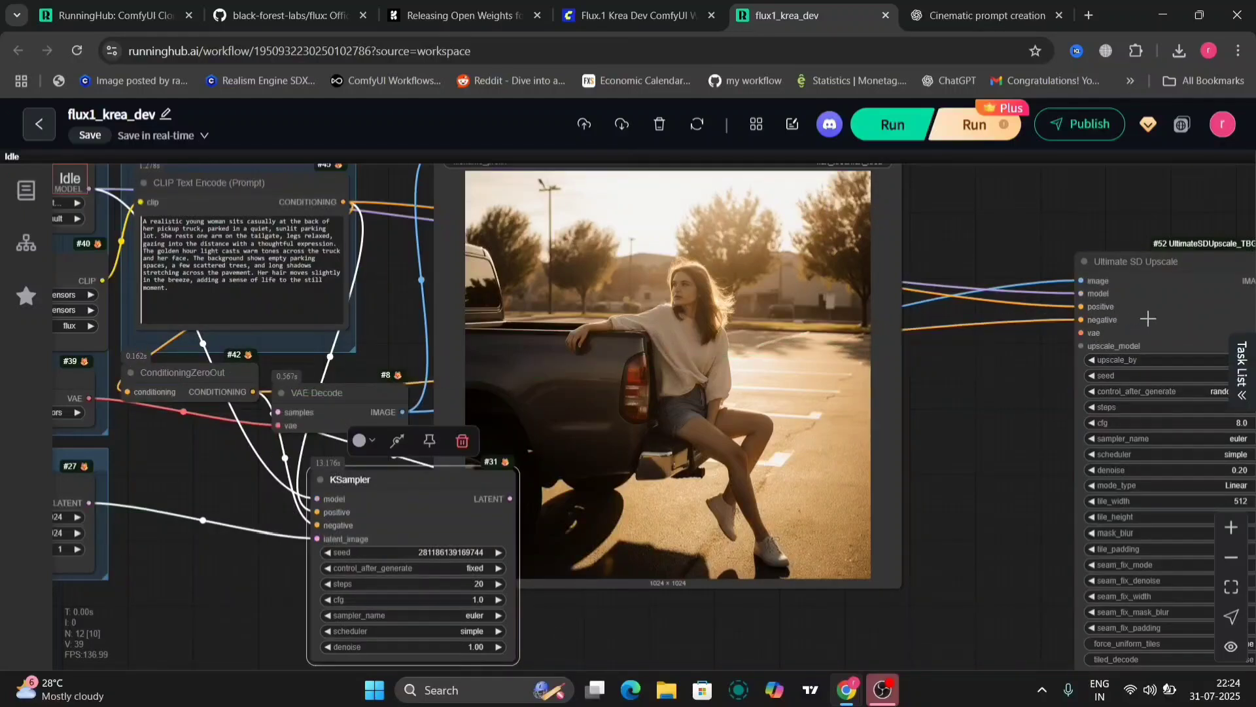
- Attach a Load Upscale Model node set to RealESRGAN_x4.pth to the upscaler's upscale_model input
click(416, 332)
drag(417, 479, 273, 481)
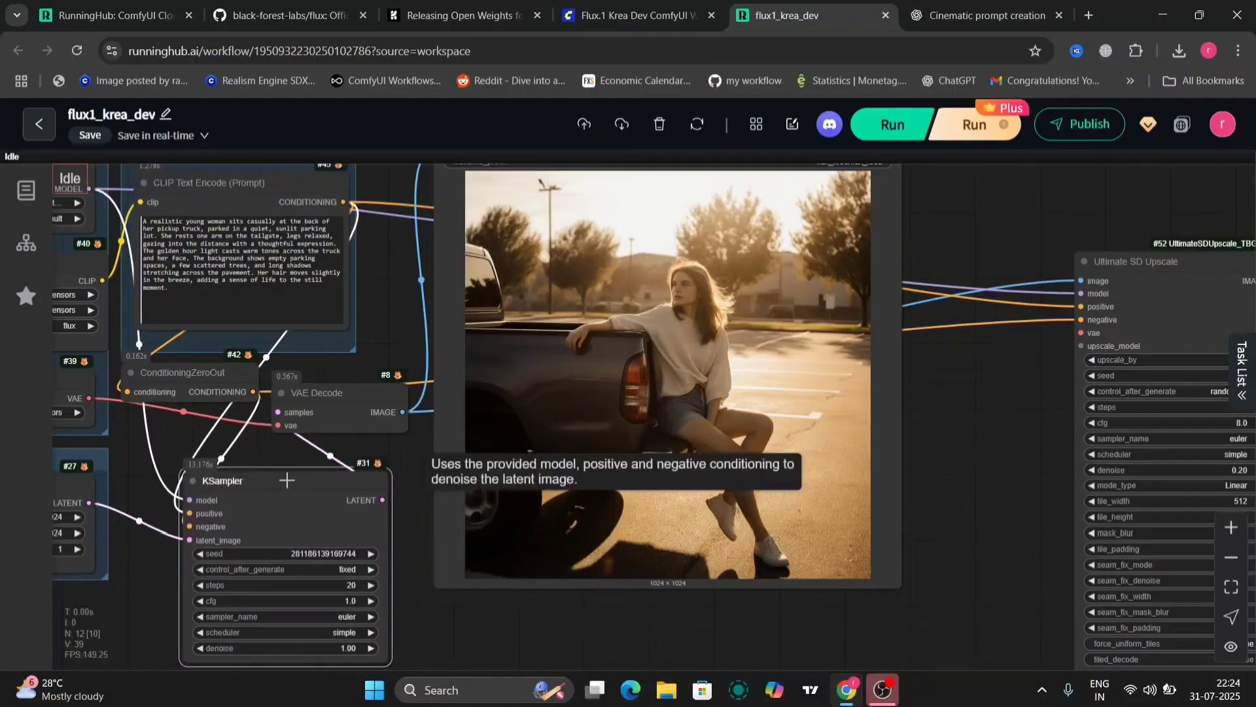
drag(1081, 345, 927, 451)
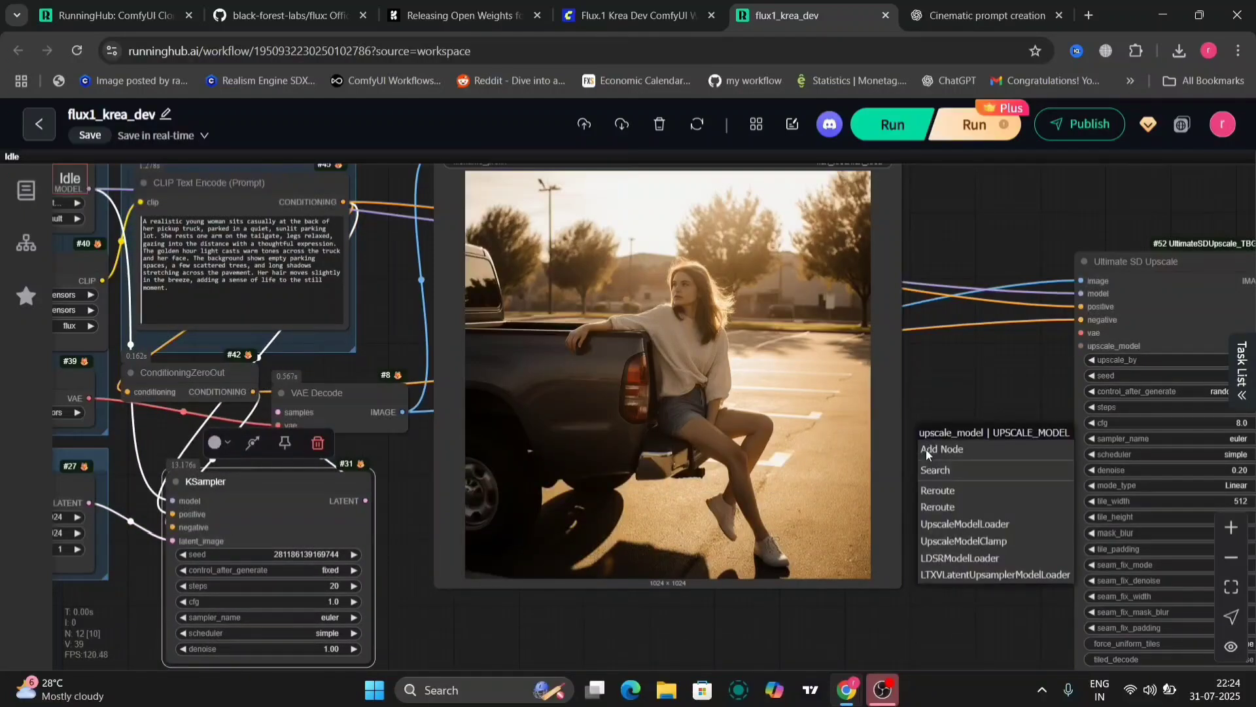
click(1014, 524)
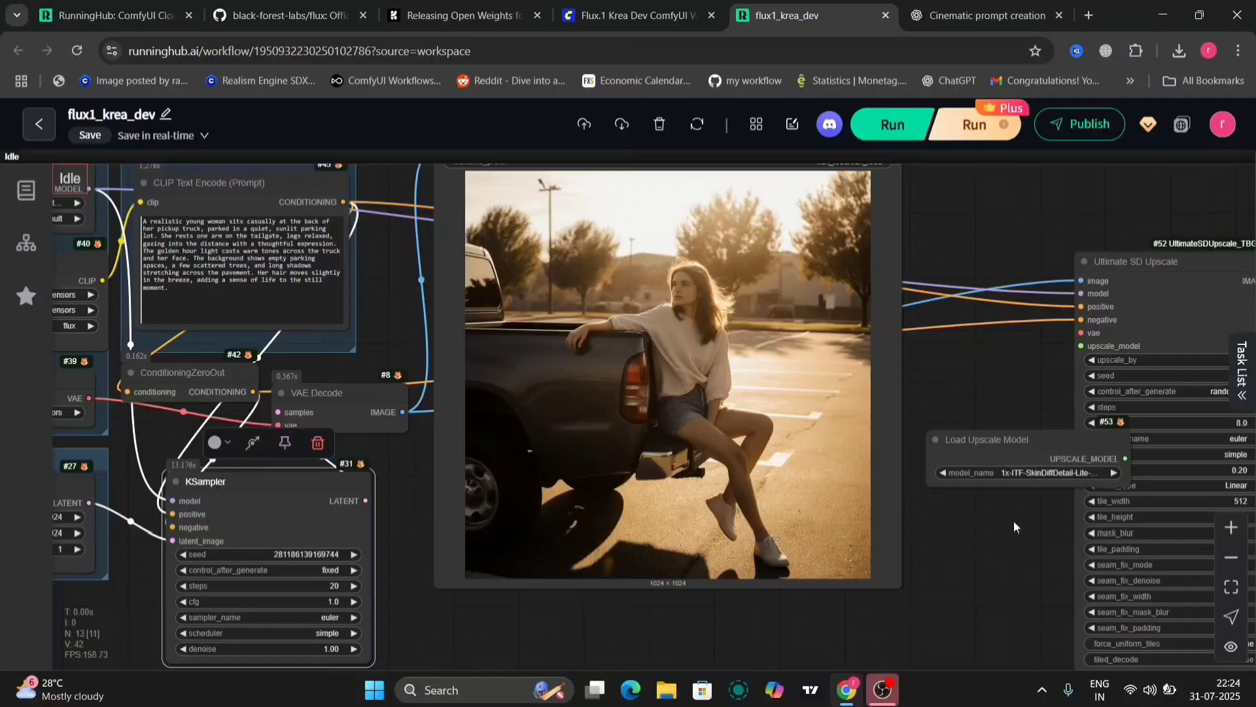
click(1033, 473)
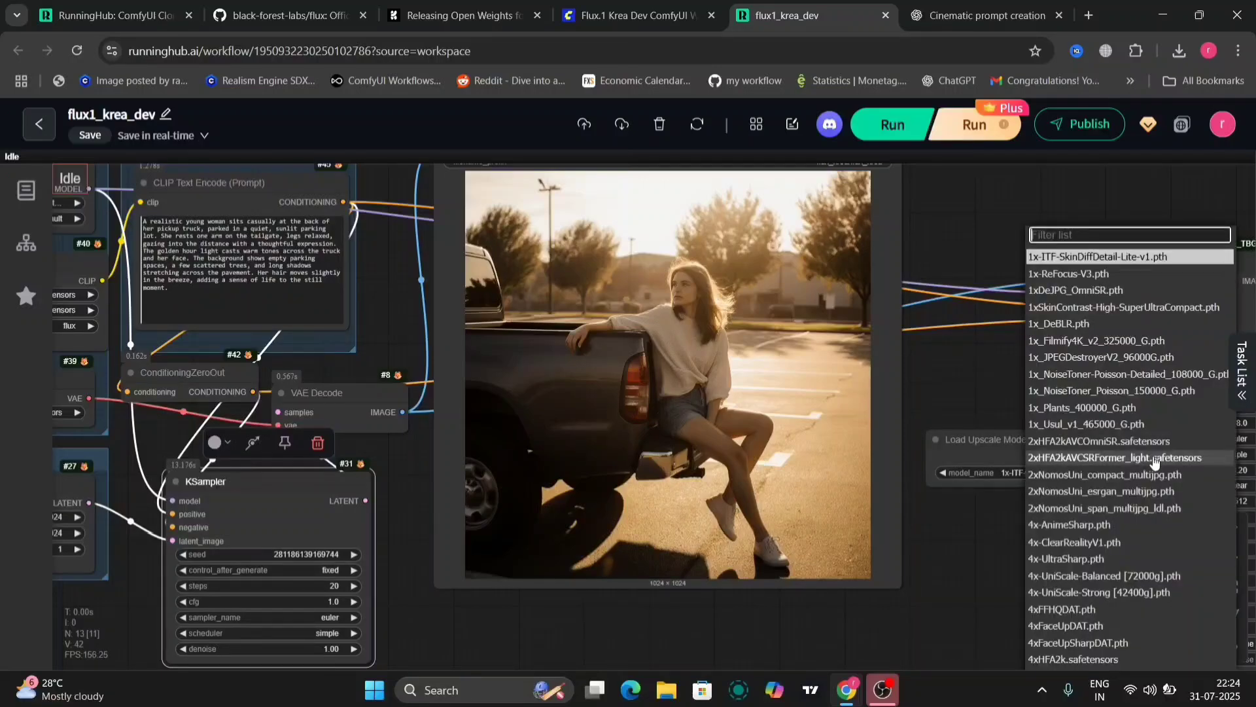
scroll(1138, 463, down, 10)
scroll(1155, 463, down, 2)
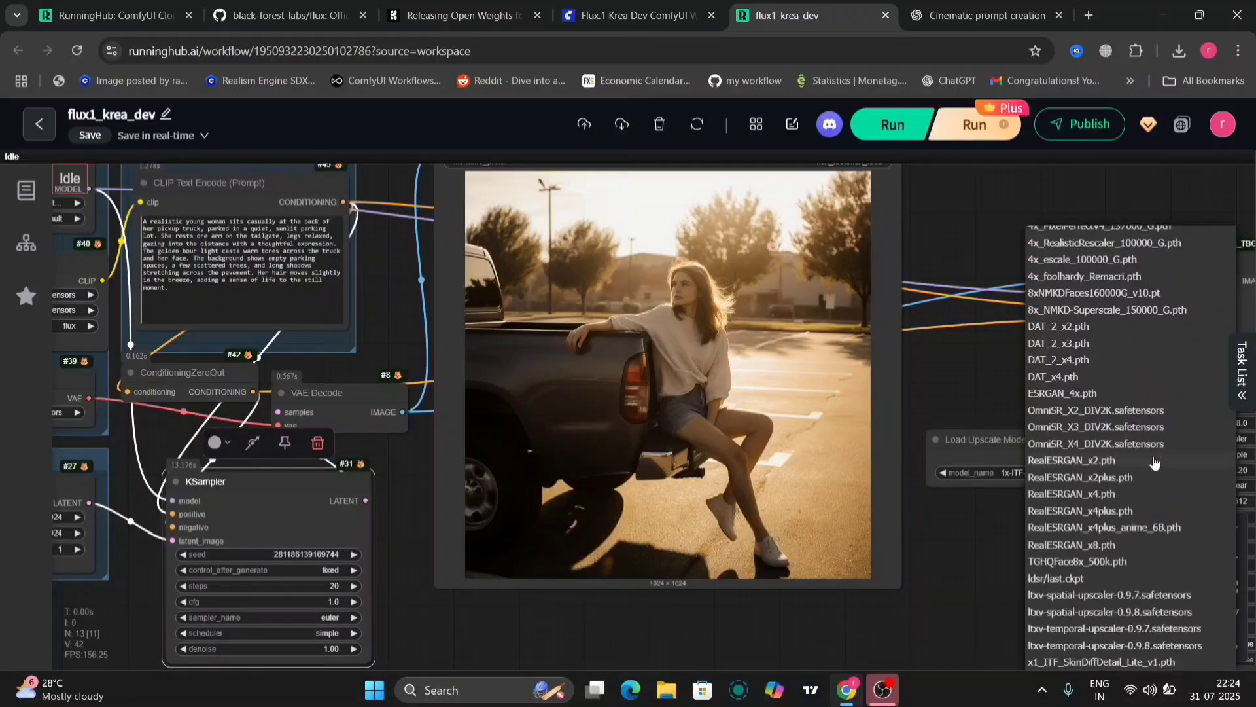
click(1144, 501)
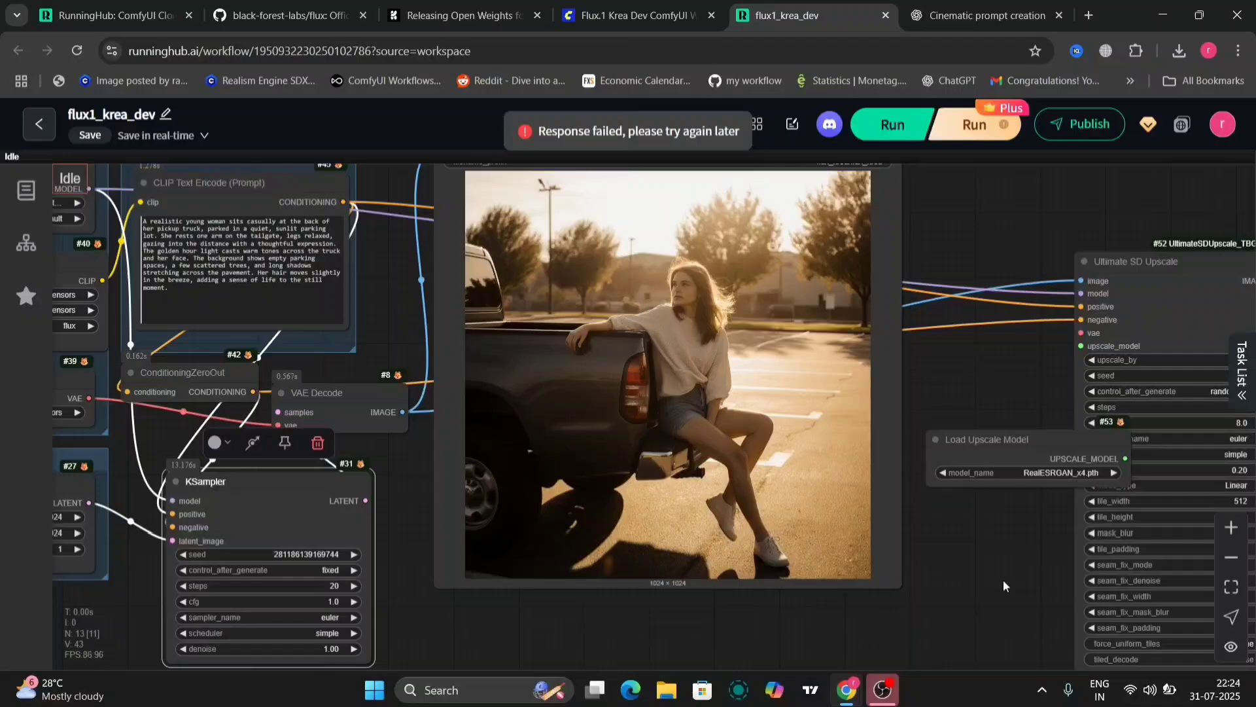
- Add a Preview Image node fed by the upscaler's IMAGE output
drag(1003, 579, 705, 593)
drag(877, 311, 1008, 284)
drag(1097, 289, 1201, 300)
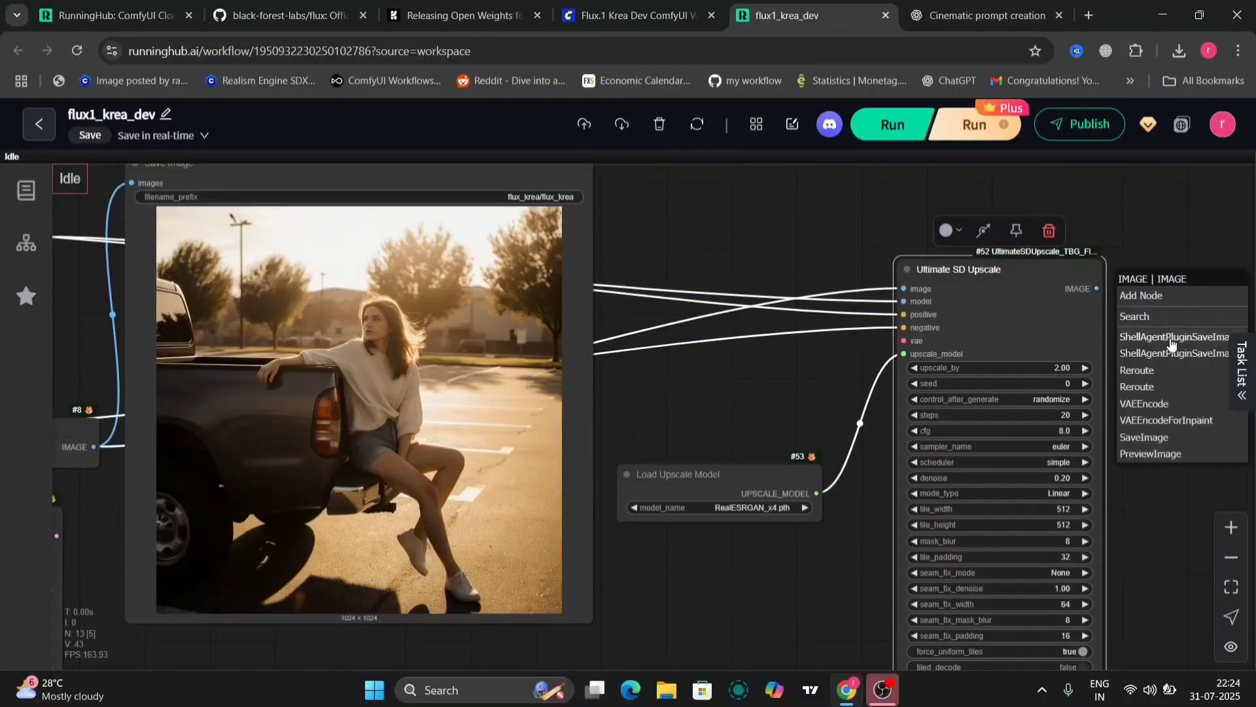
click(1152, 453)
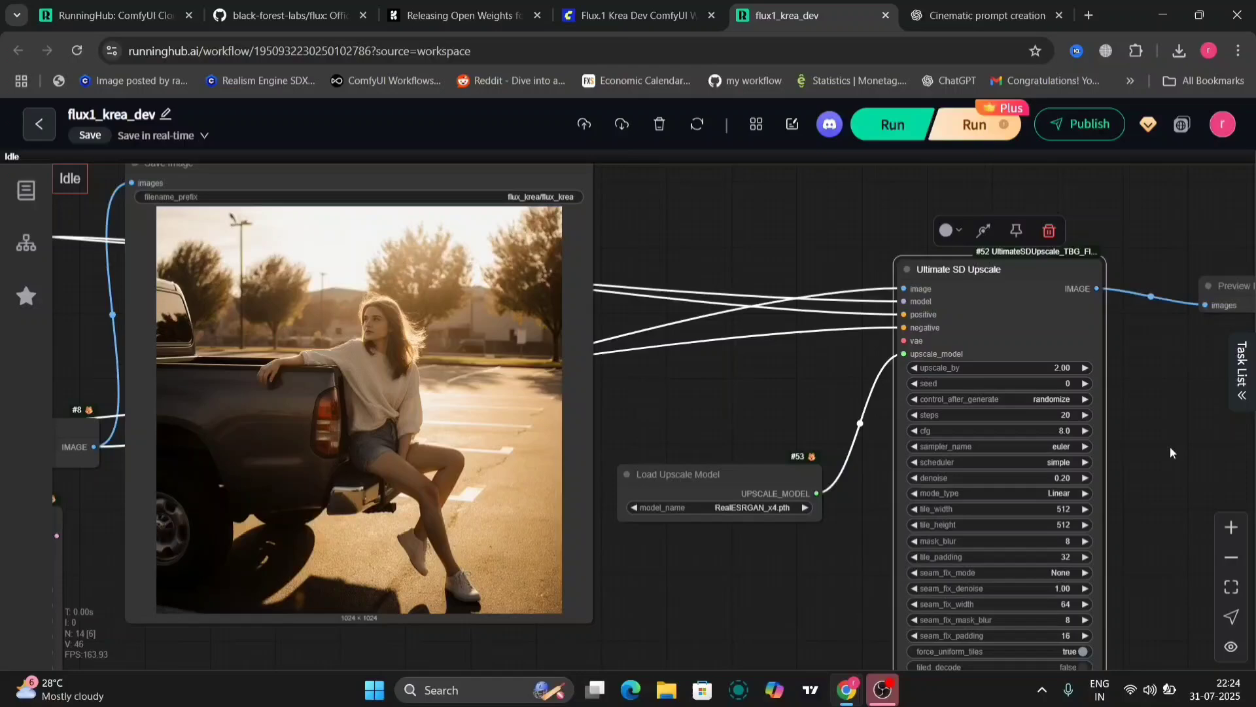
- Run the upscale workflow and view the Save Image and Preview Image outputs
click(893, 125)
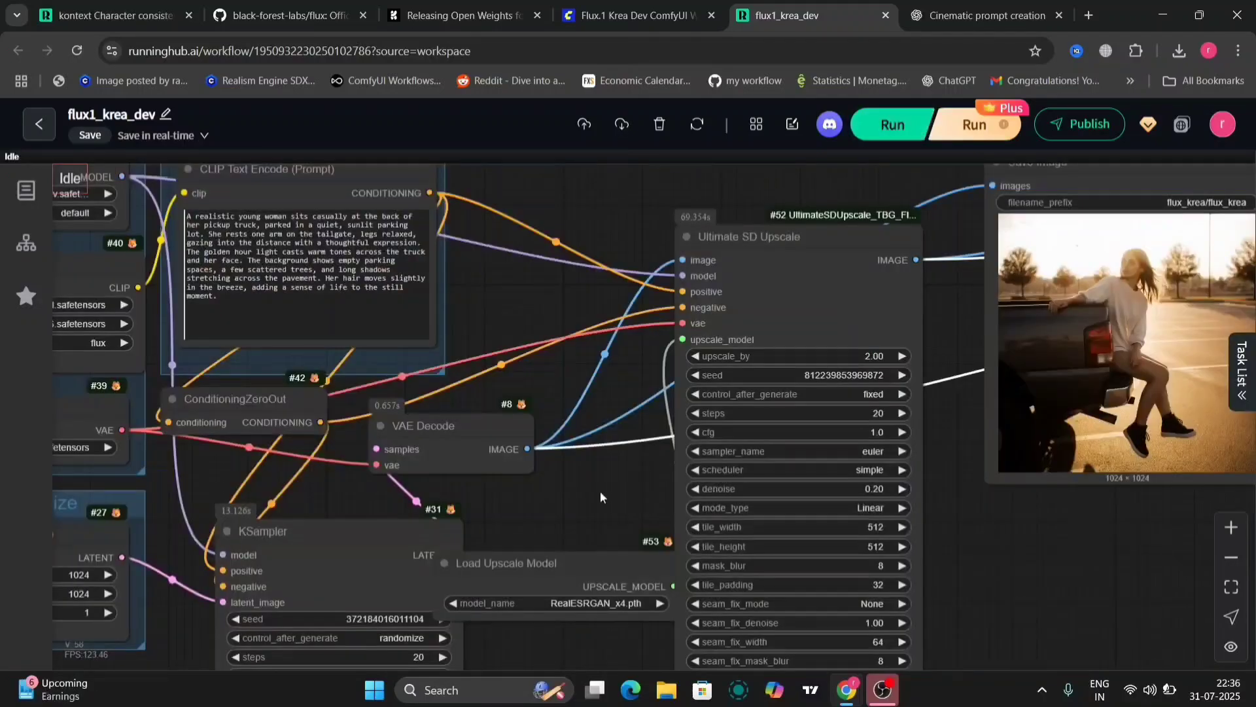
drag(556, 497, 238, 564)
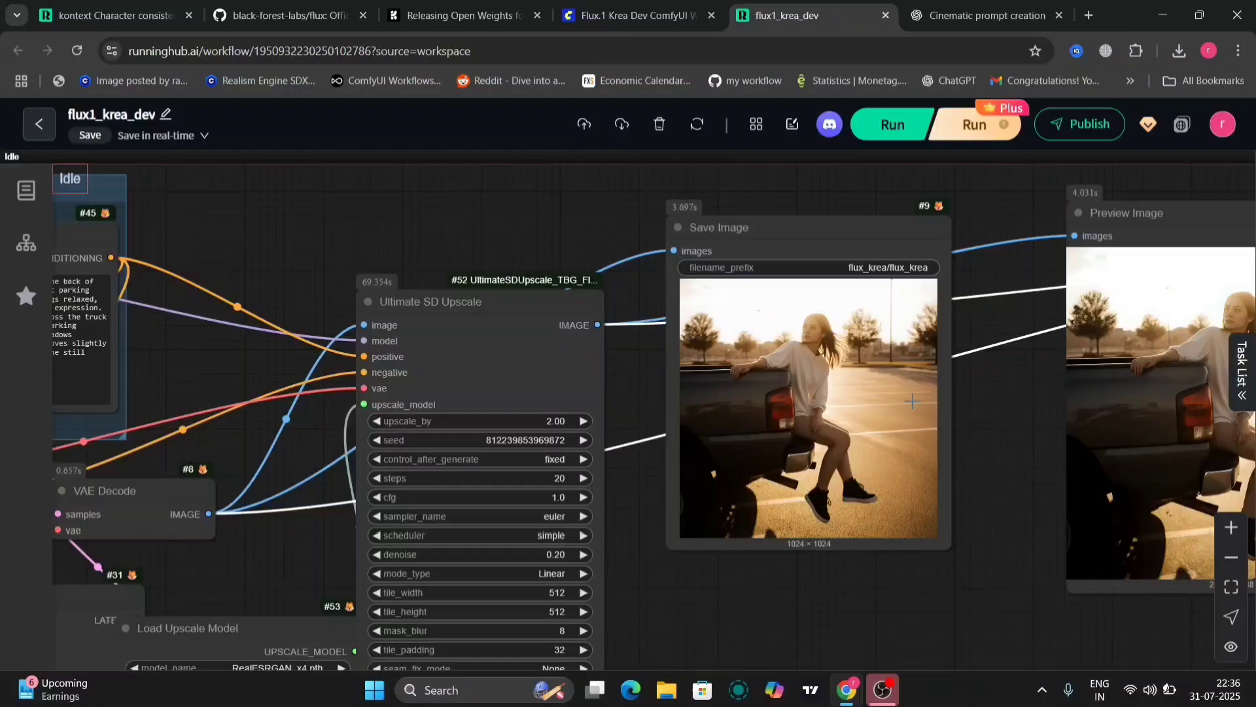
drag(946, 548, 1017, 658)
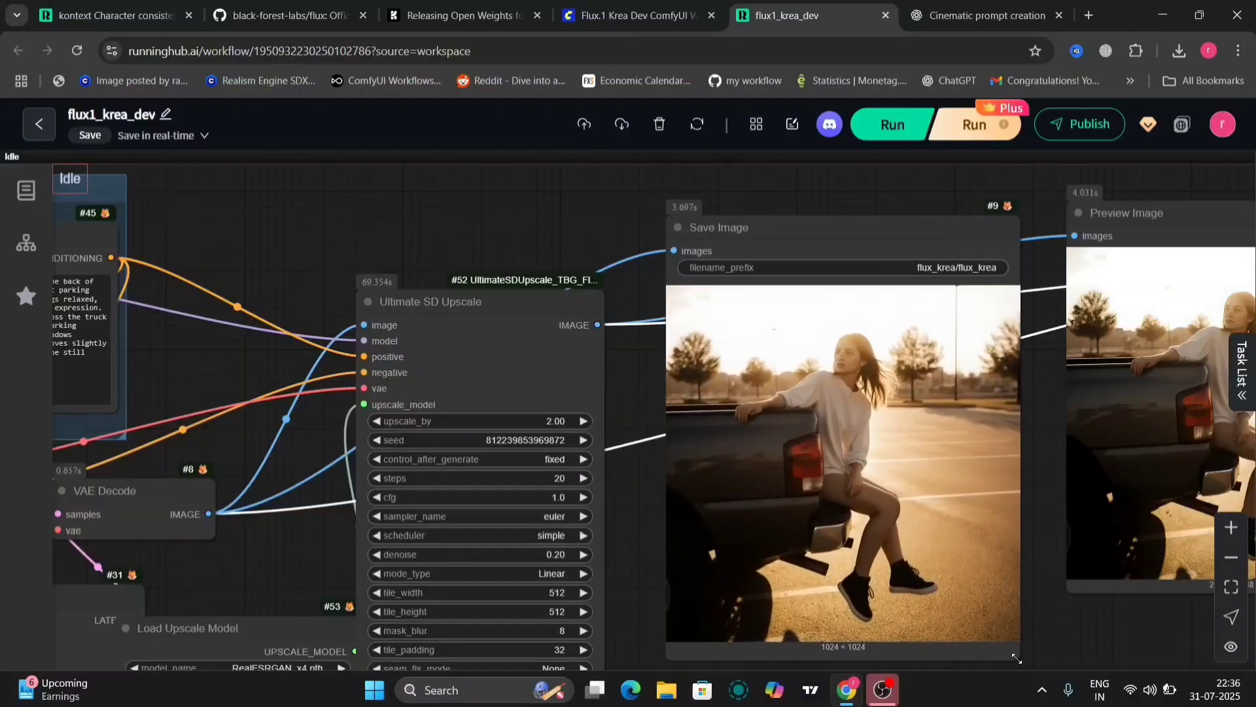
scroll(860, 423, up, 8)
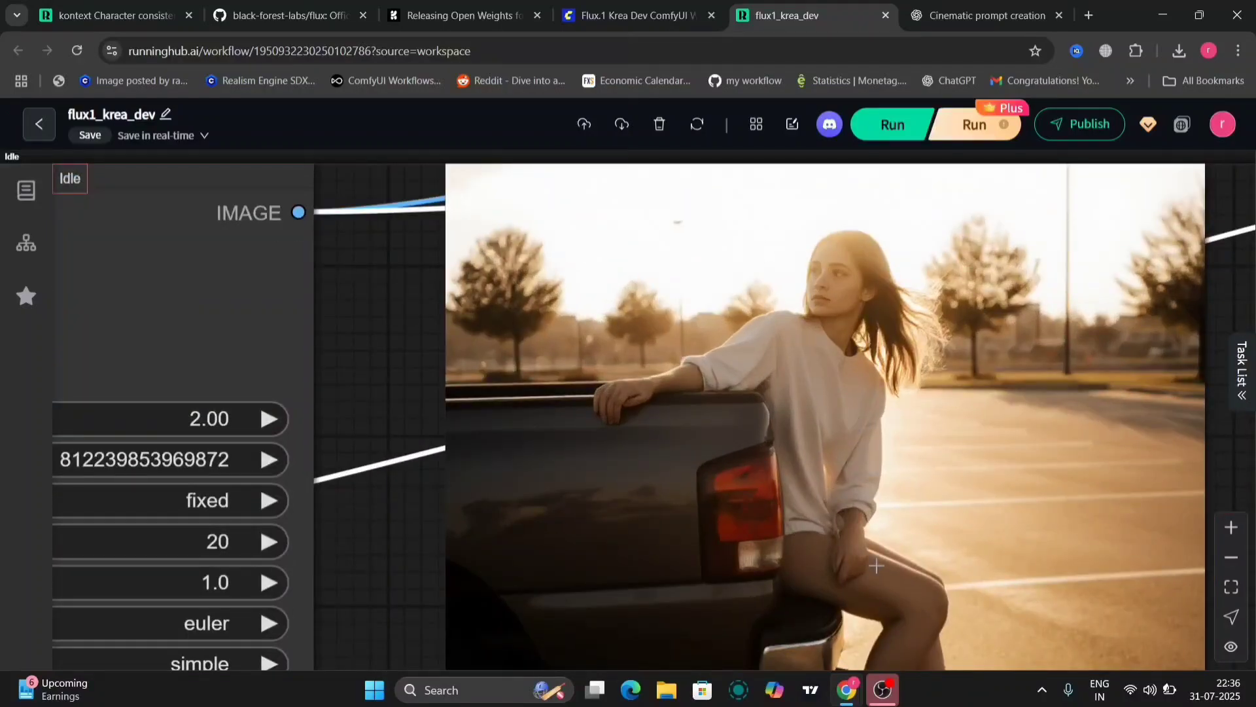
scroll(877, 564, down, 5)
drag(1097, 496, 520, 451)
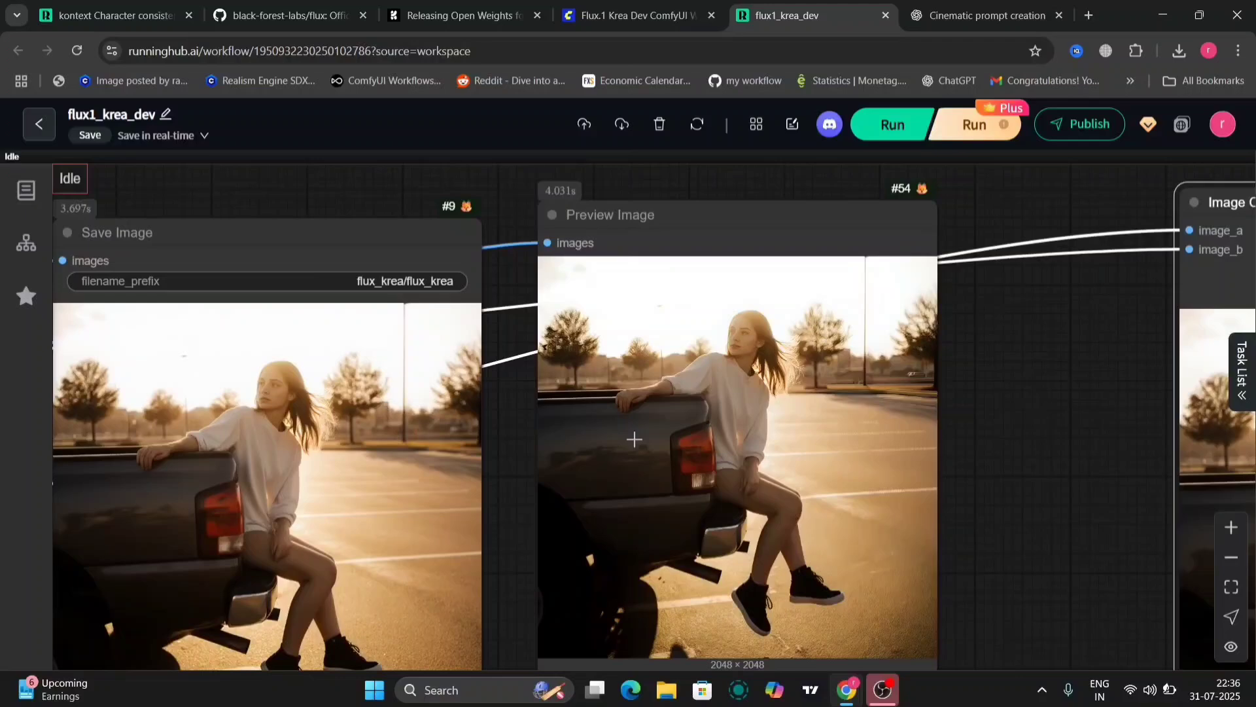
scroll(707, 395, up, 5)
scroll(708, 396, down, 5)
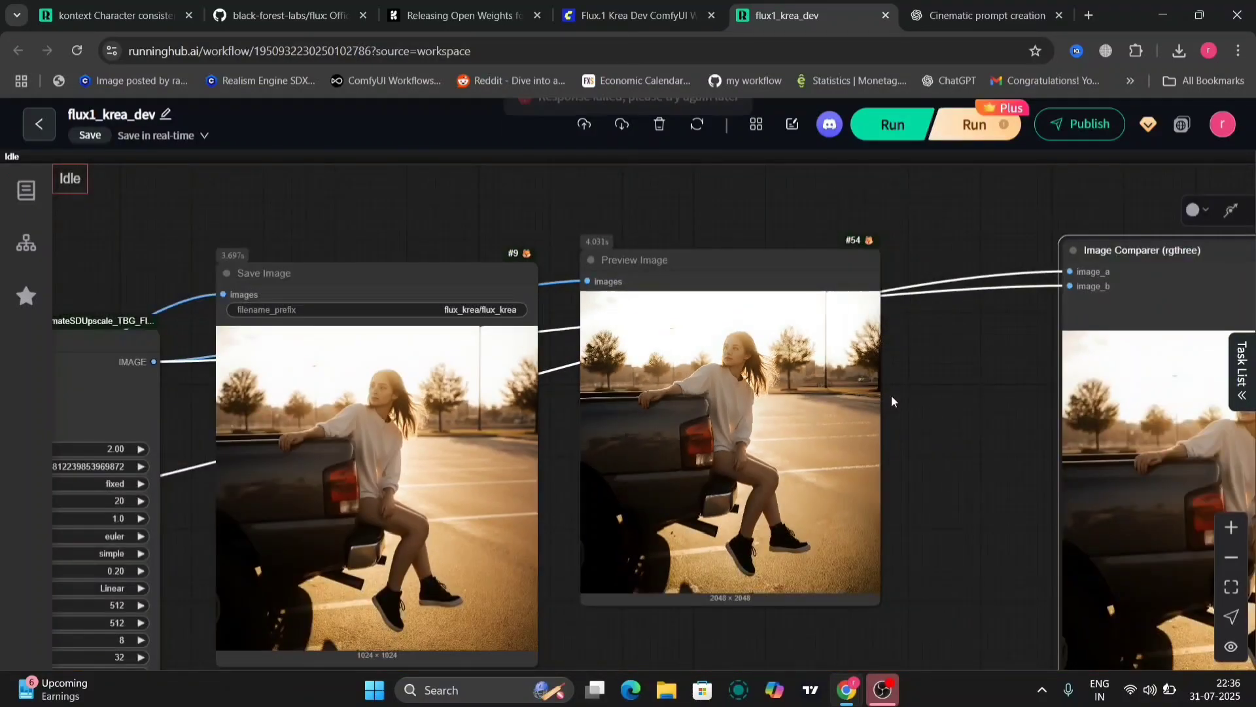
- Zoom in on the Image Comparer to inspect the upscaled truck portrait close up
drag(962, 392, 409, 384)
scroll(677, 373, up, 1)
scroll(677, 373, up, 10)
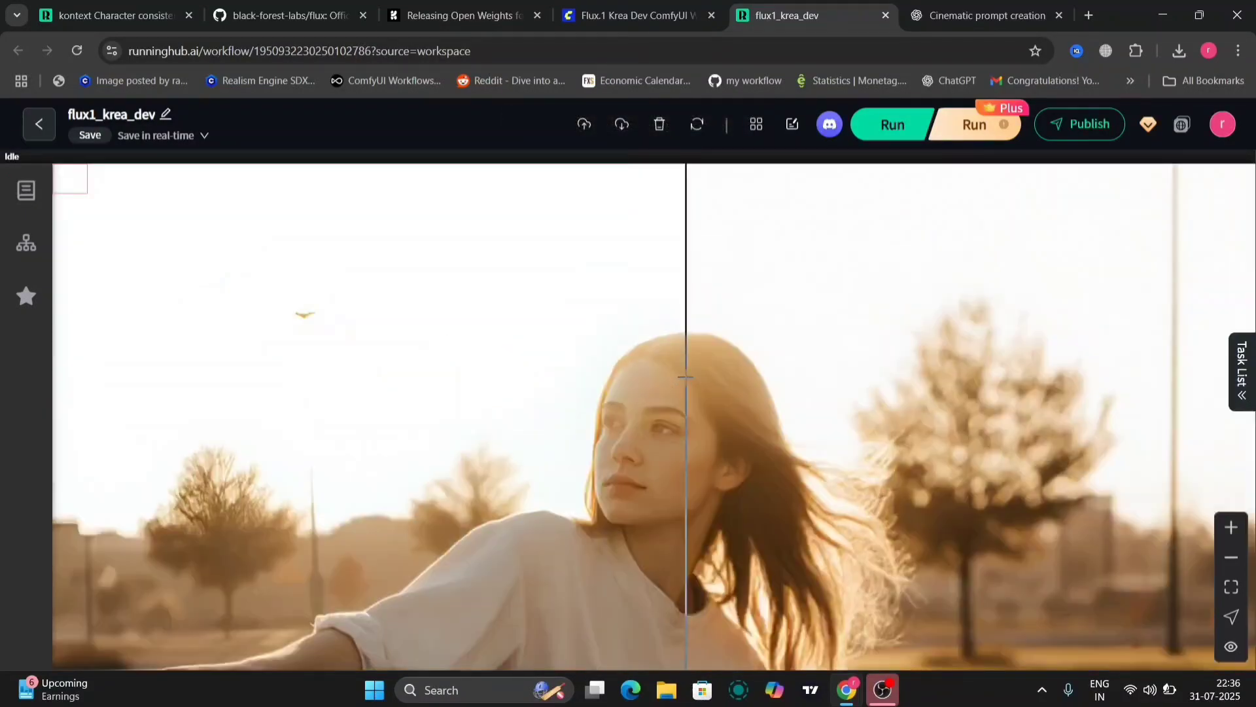
scroll(686, 376, down, 10)
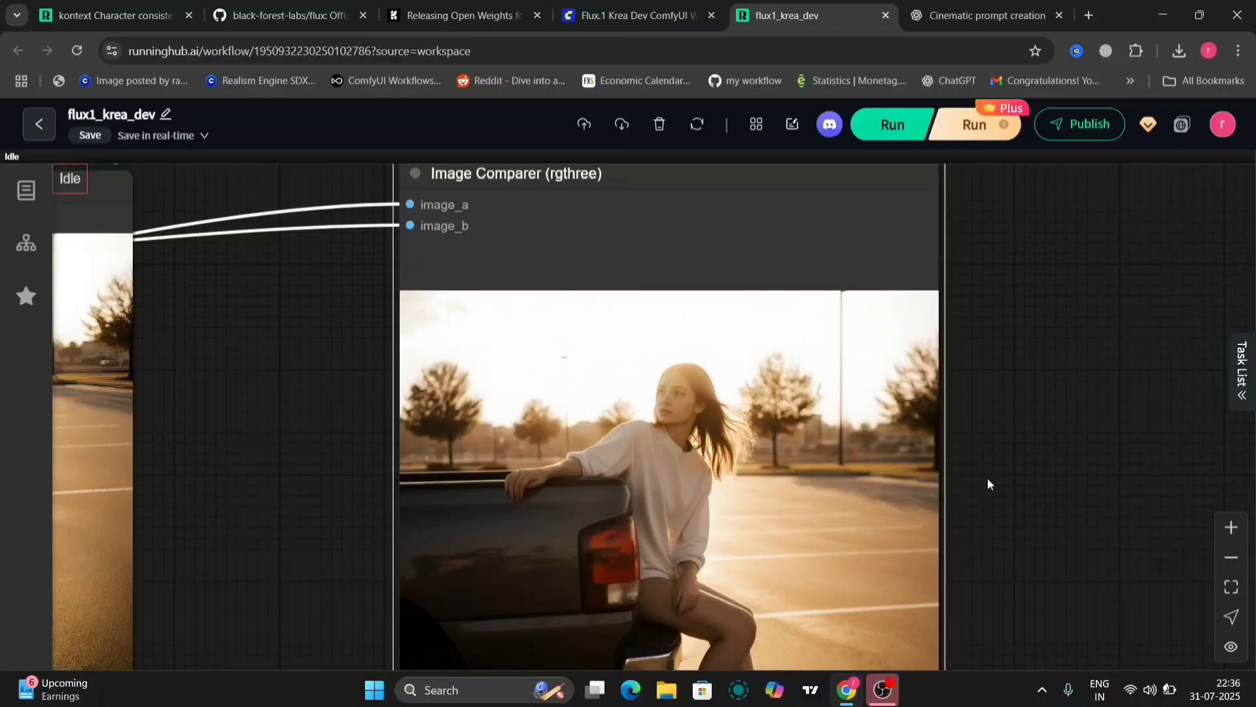
drag(988, 478, 999, 374)
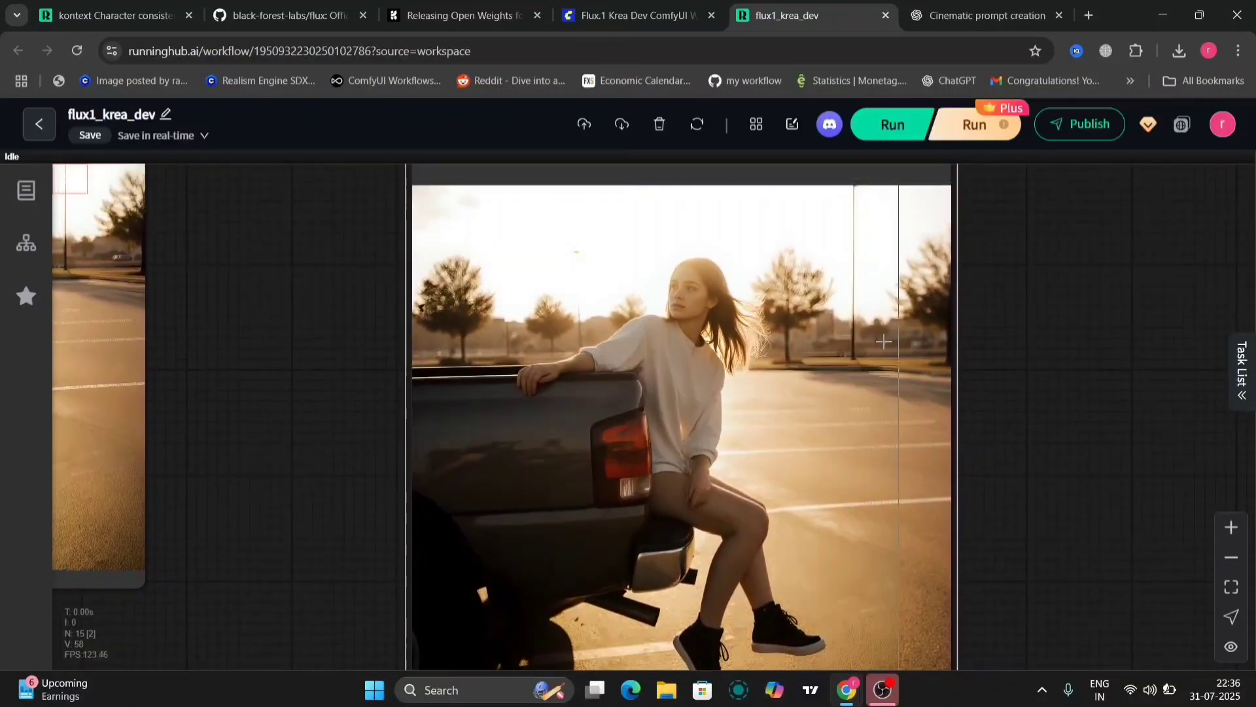
scroll(790, 373, up, 3)
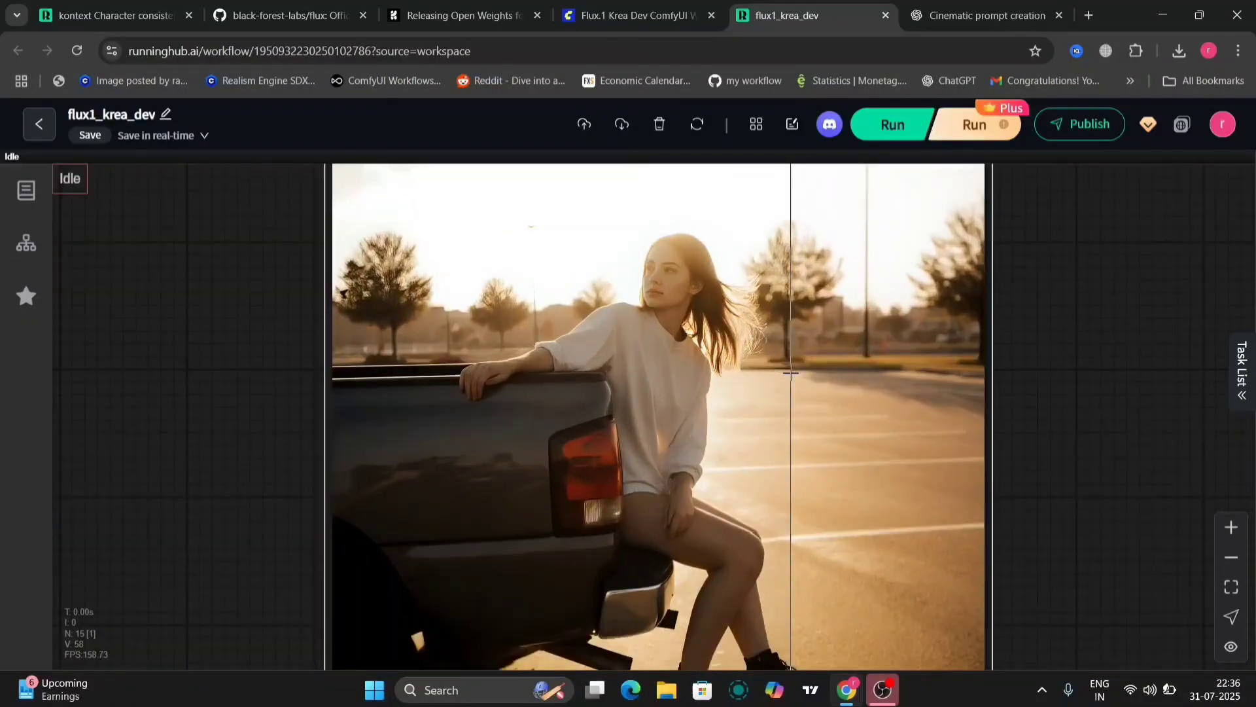
right_click(790, 373)
click(1088, 285)
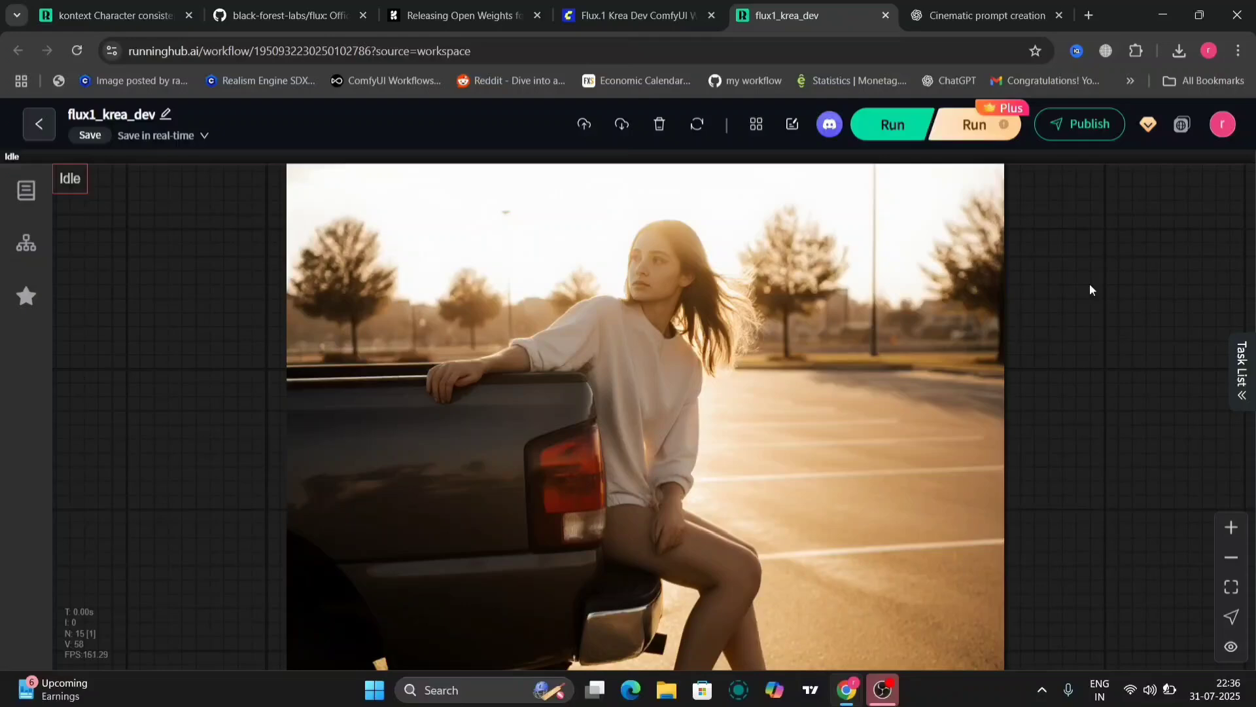
drag(1089, 284, 1102, 378)
scroll(1102, 378, up, 7)
scroll(1102, 378, down, 8)
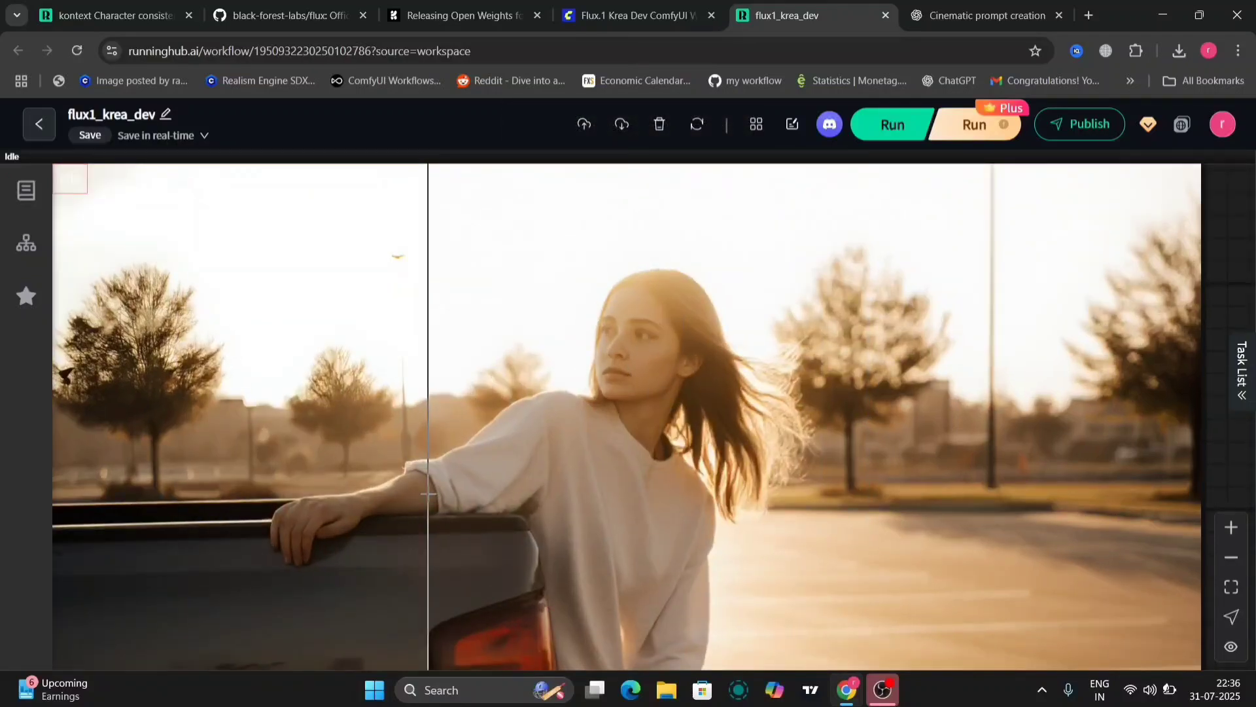
scroll(428, 496, down, 8)
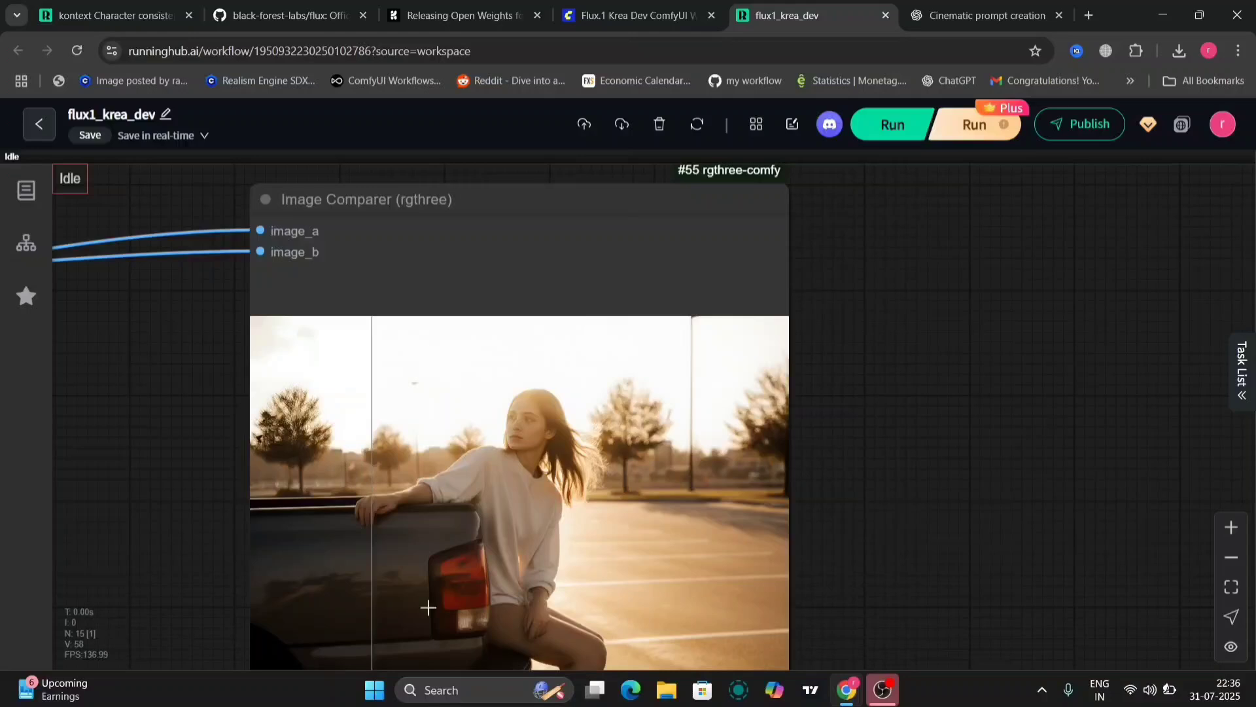
- Slide the comparer split across the image, then pan to the 1024×1024 and 2048×2048 outputs
drag(855, 594, 866, 427)
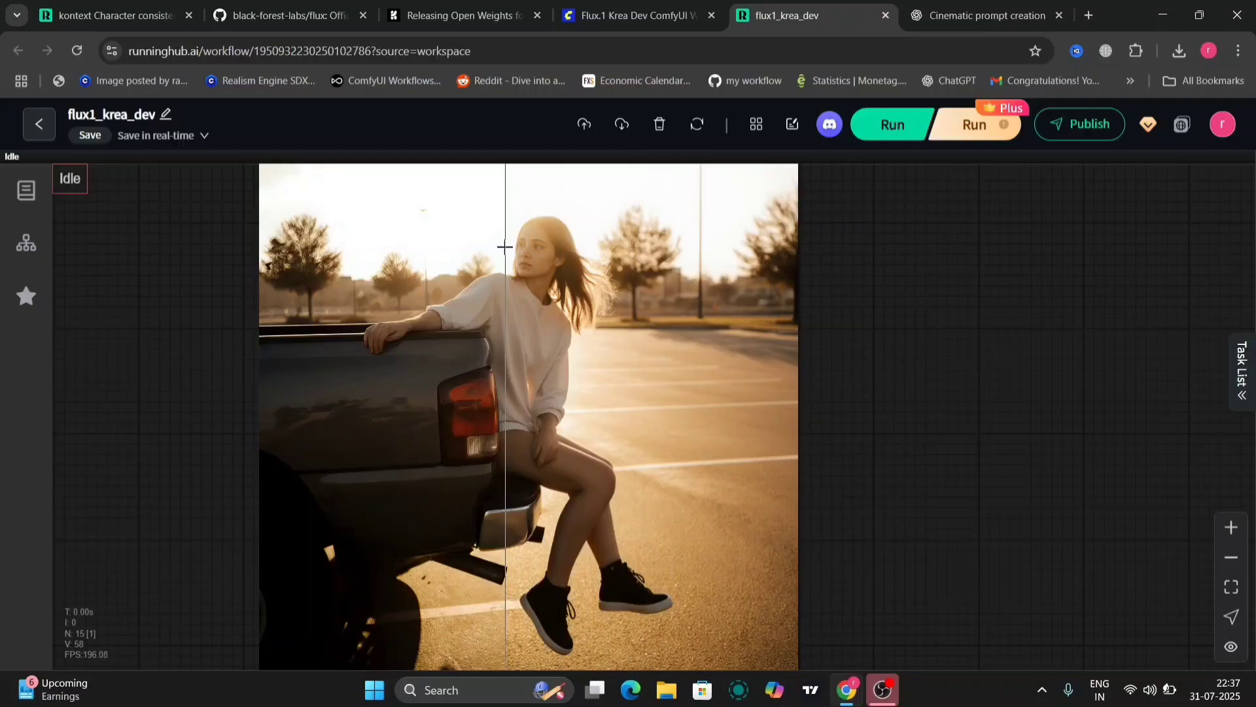
scroll(556, 247, up, 5)
scroll(556, 247, down, 2)
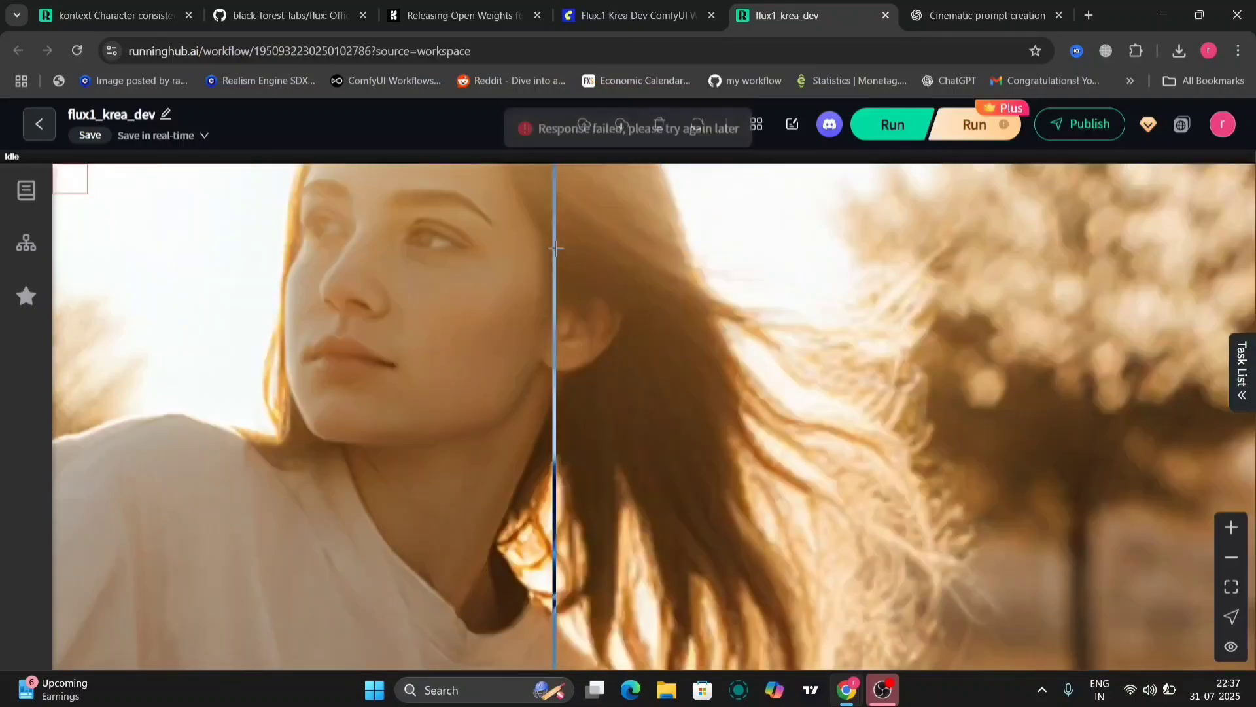
scroll(510, 308, down, 3)
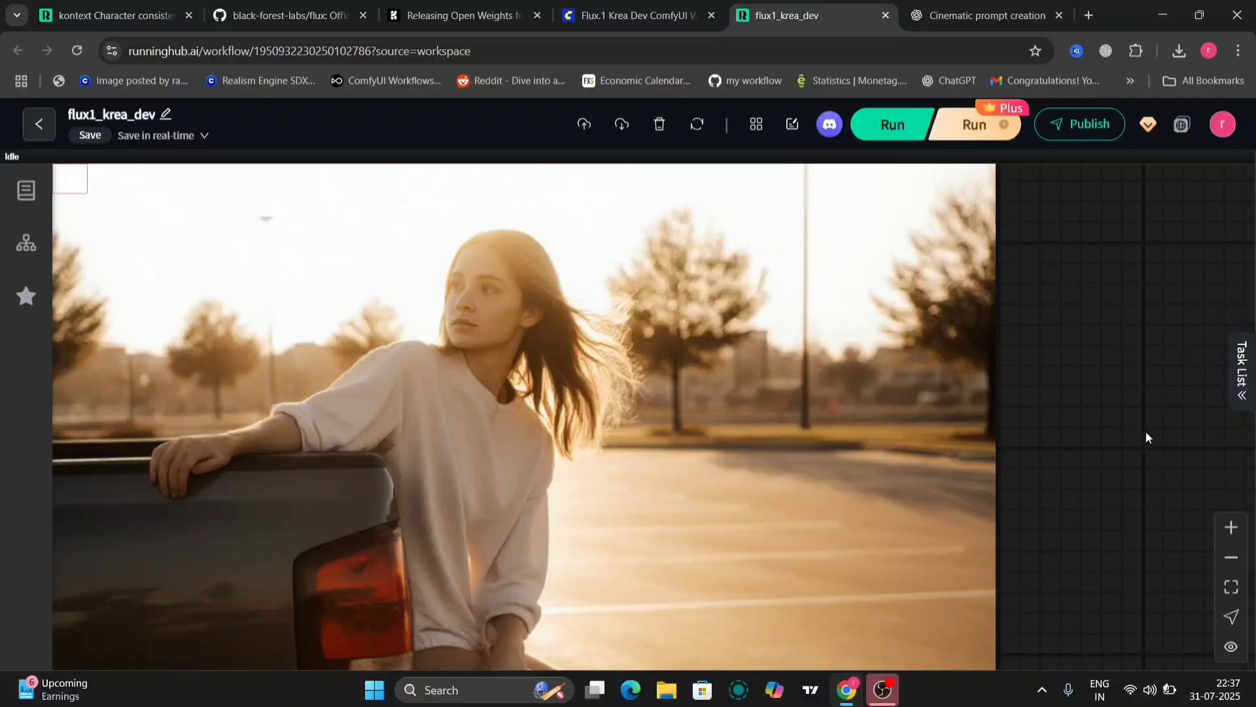
scroll(1147, 437, down, 4)
drag(533, 506, 1132, 366)
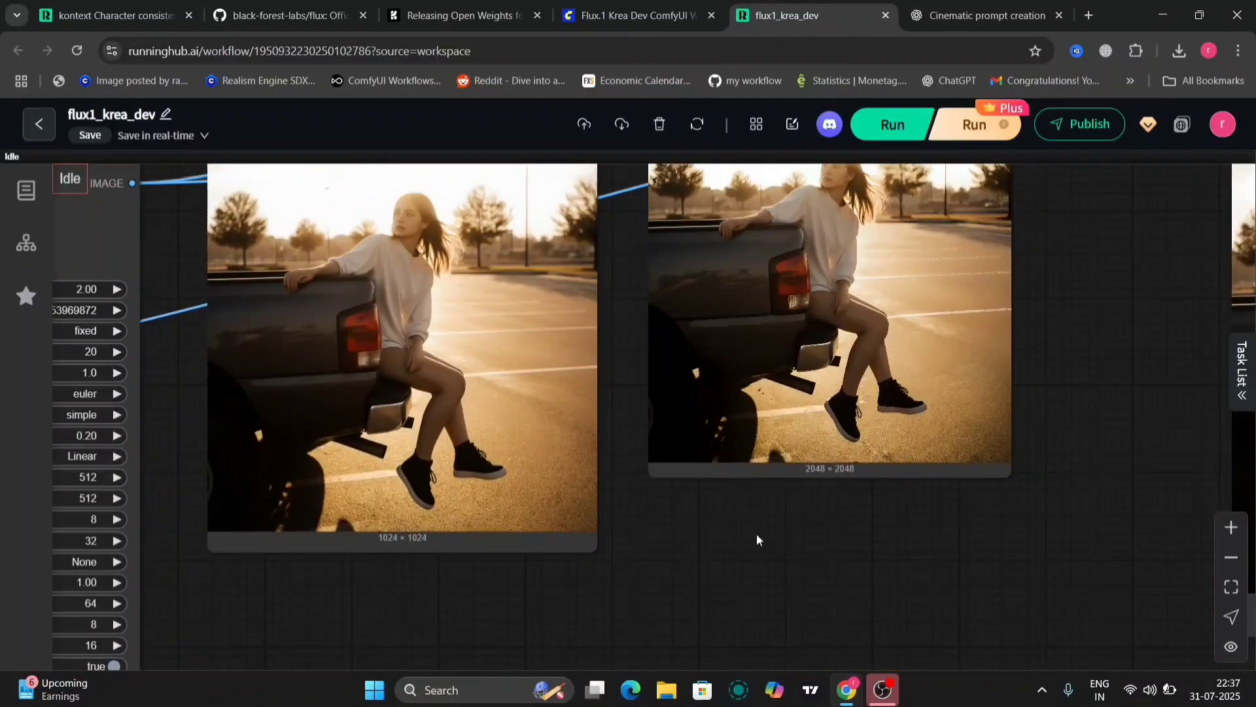
- Set Ultimate SD Upscale upscale_by to 4 and run the workflow
drag(757, 537, 1126, 586)
drag(547, 442, 642, 398)
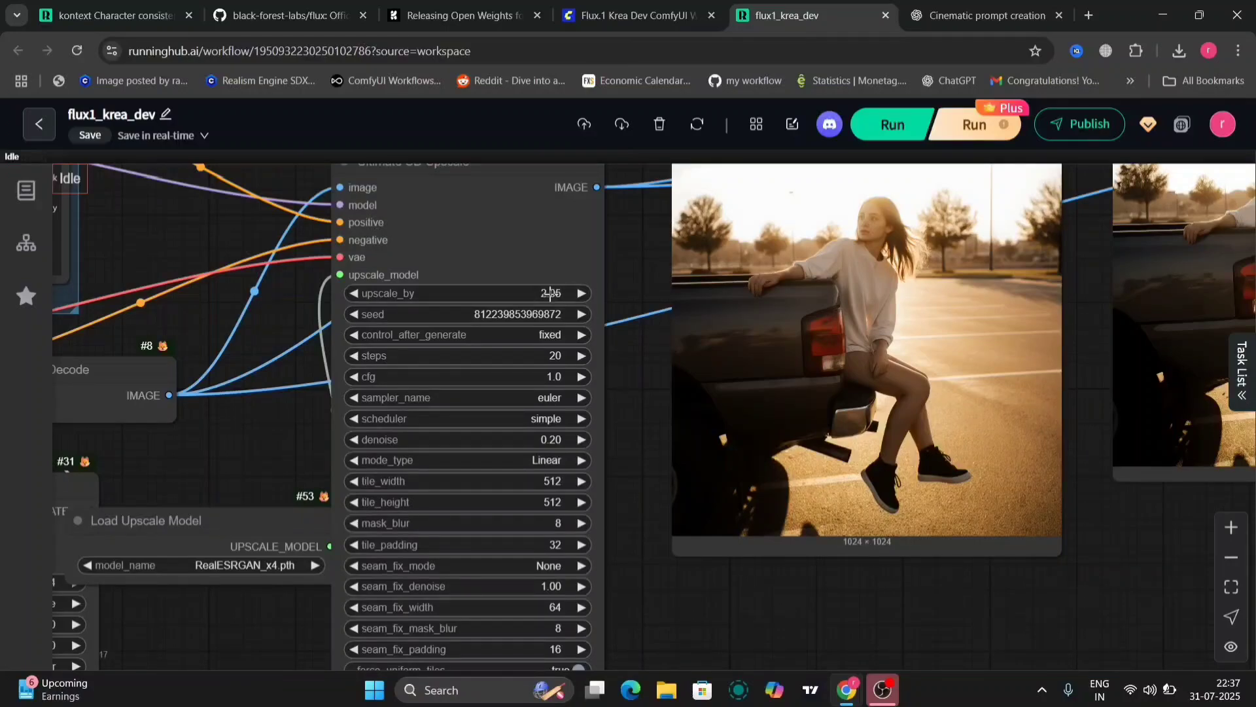
click(549, 292)
key(BackSpace)
text(4)
key(Return)
drag(619, 378, 689, 409)
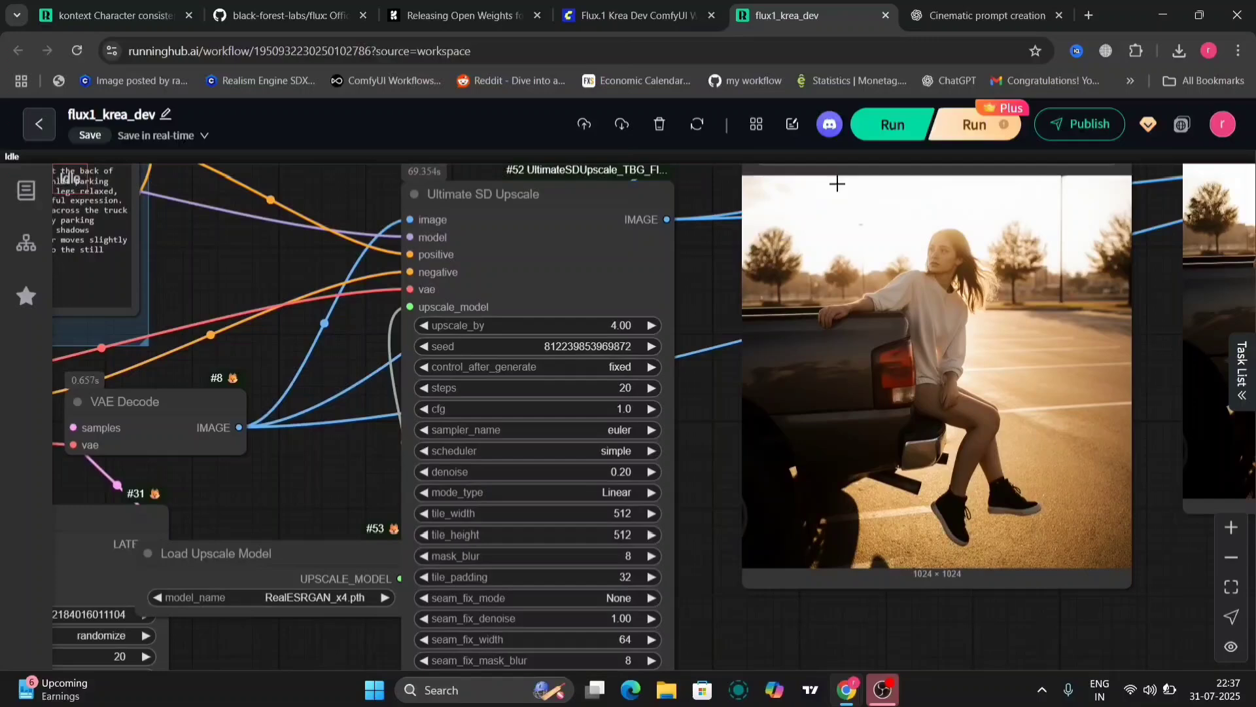
click(892, 139)
- Browse the canvas to compare the 4096×4096 upscale with the earlier outputs
drag(692, 423, 716, 406)
drag(276, 497, 731, 561)
drag(734, 432, 829, 301)
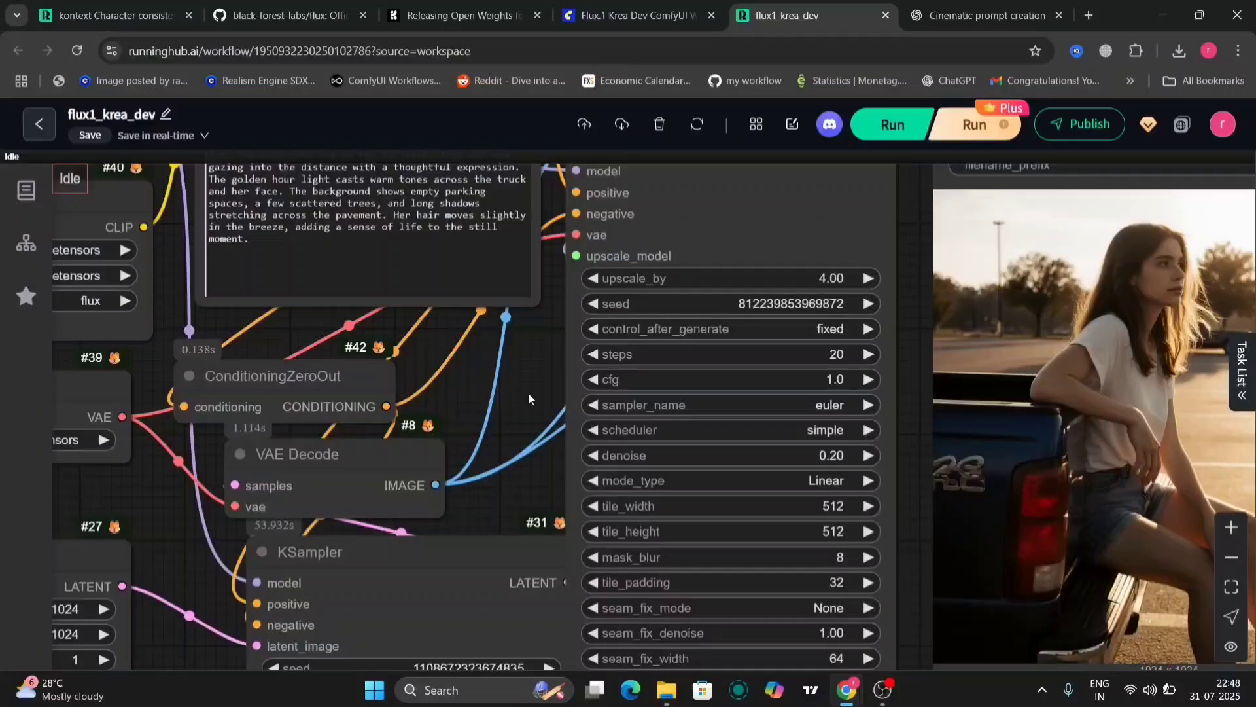
scroll(528, 392, down, 2)
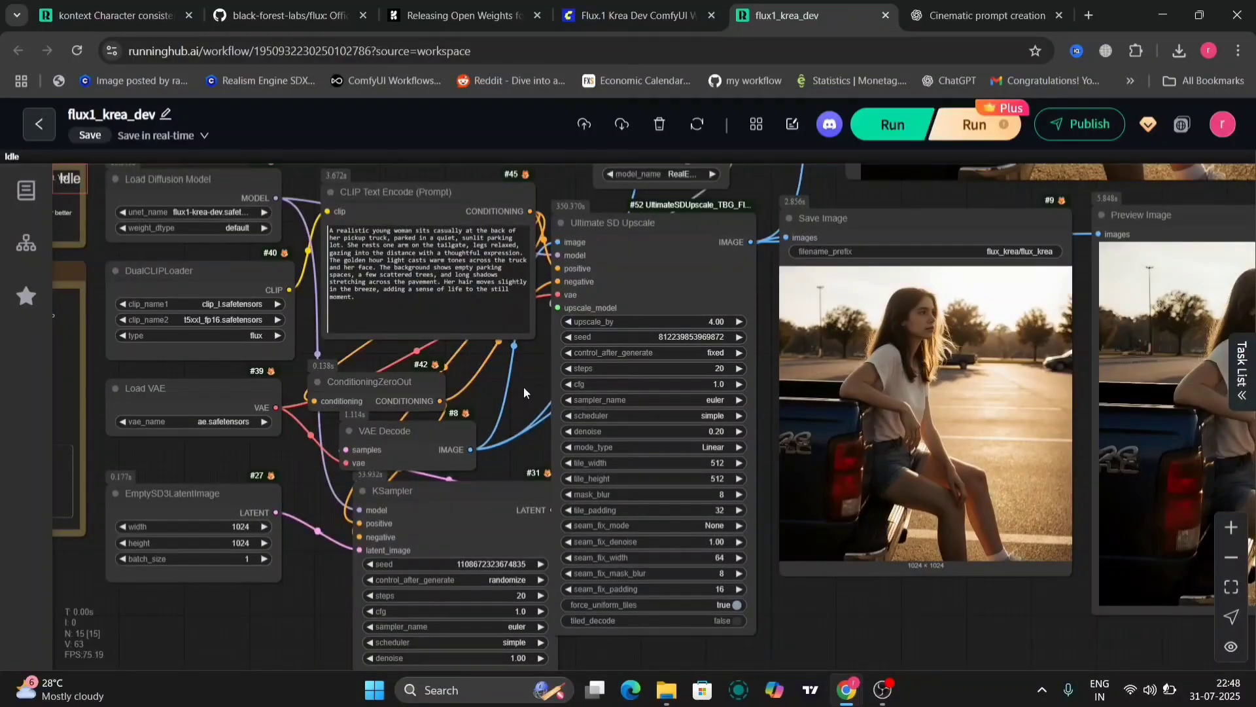
scroll(523, 387, up, 1)
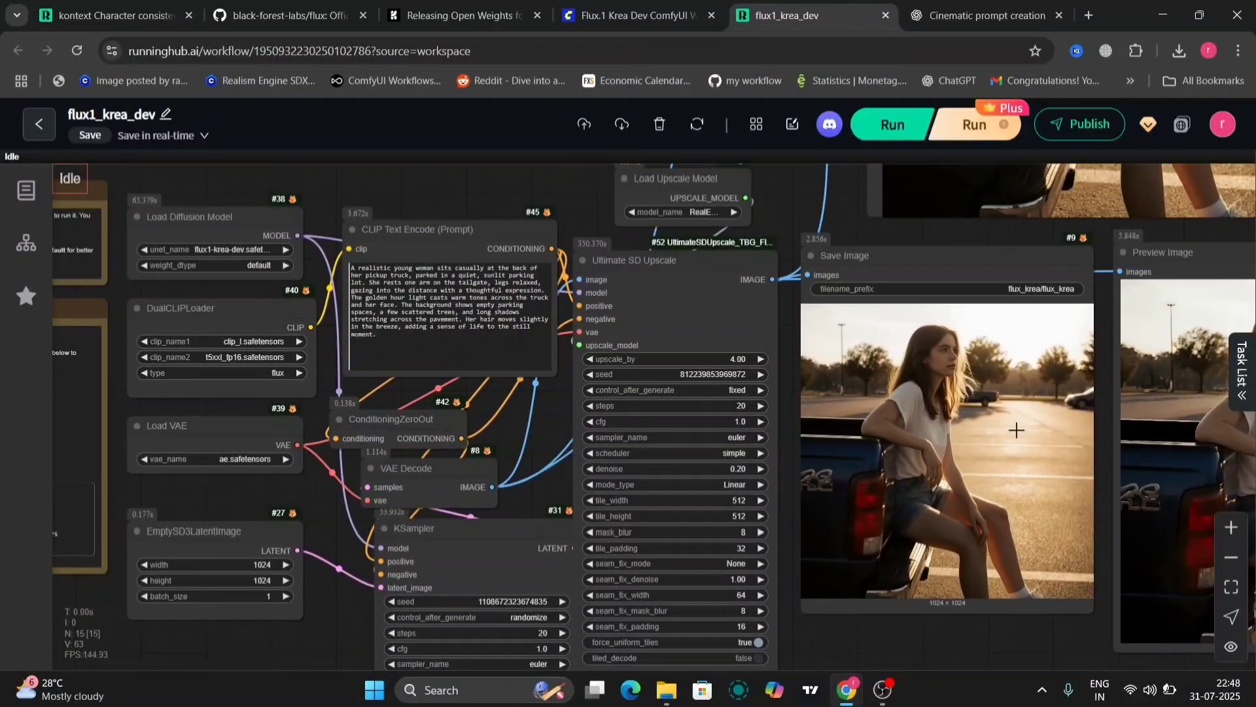
scroll(999, 644, right, 5)
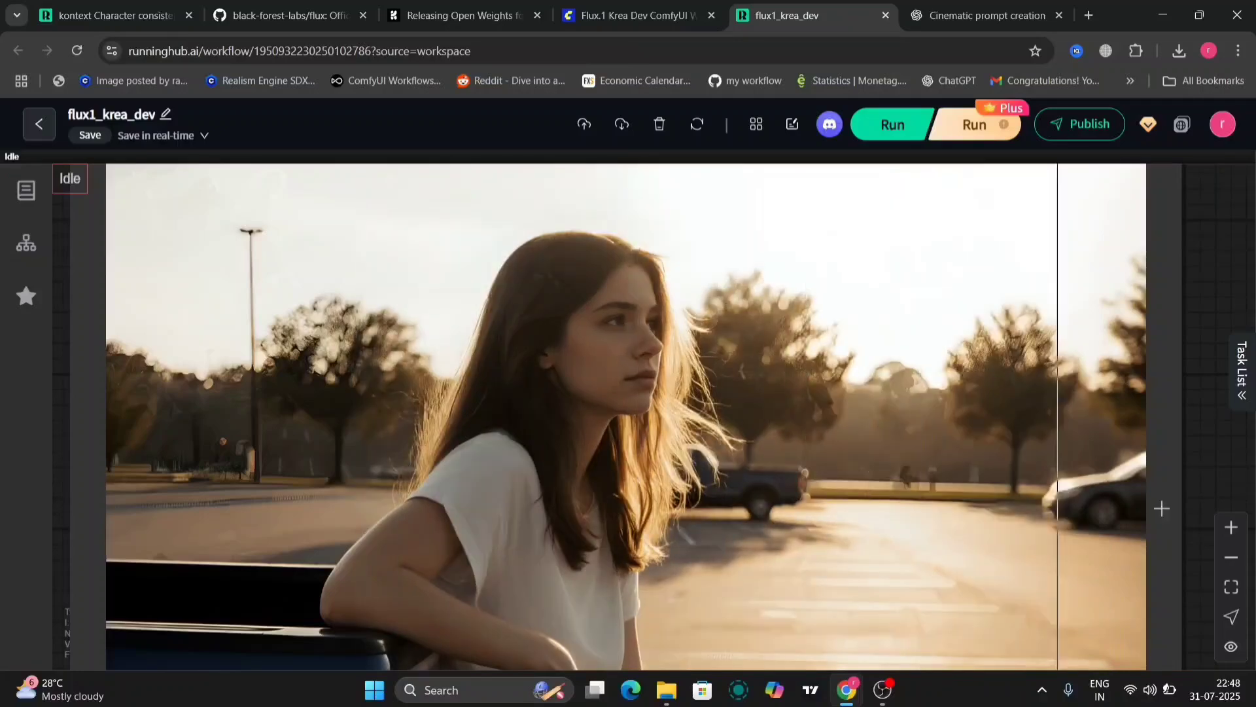
scroll(1162, 508, down, 5)
- Set upscale_by back to 2, then glance at the ChatGPT tab and return
drag(687, 654, 404, 354)
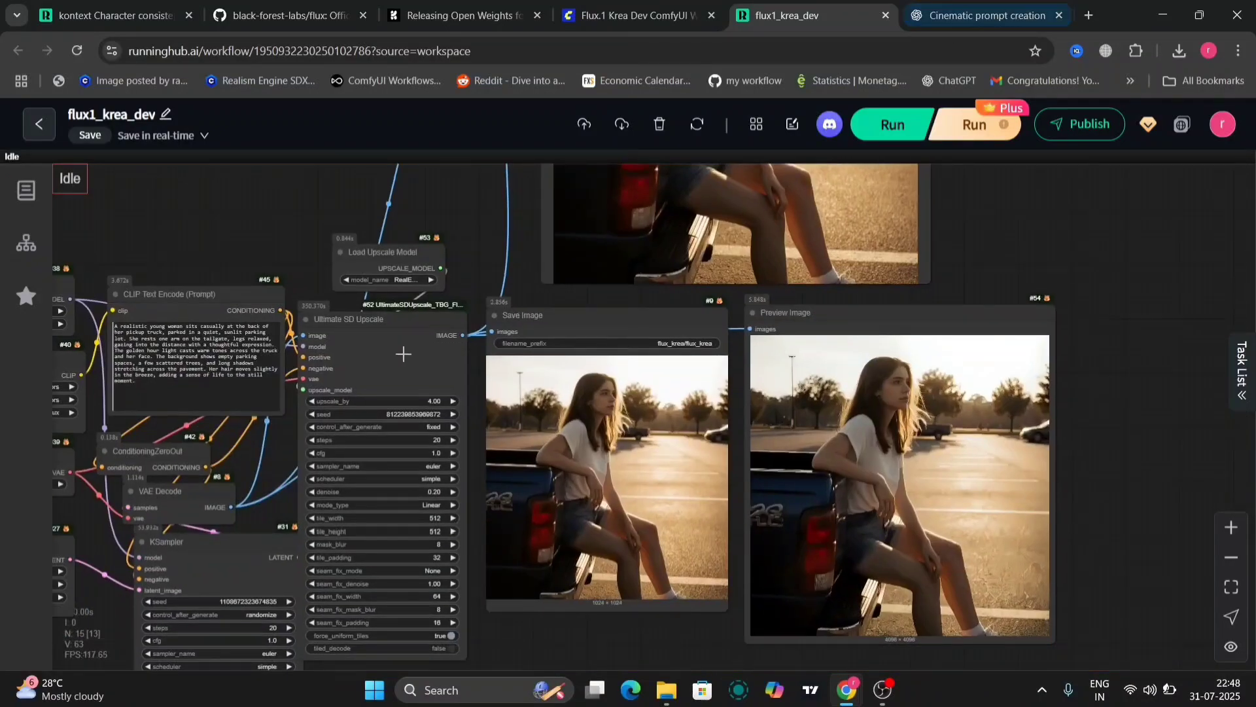
click(429, 401)
text(2)
key(Return)
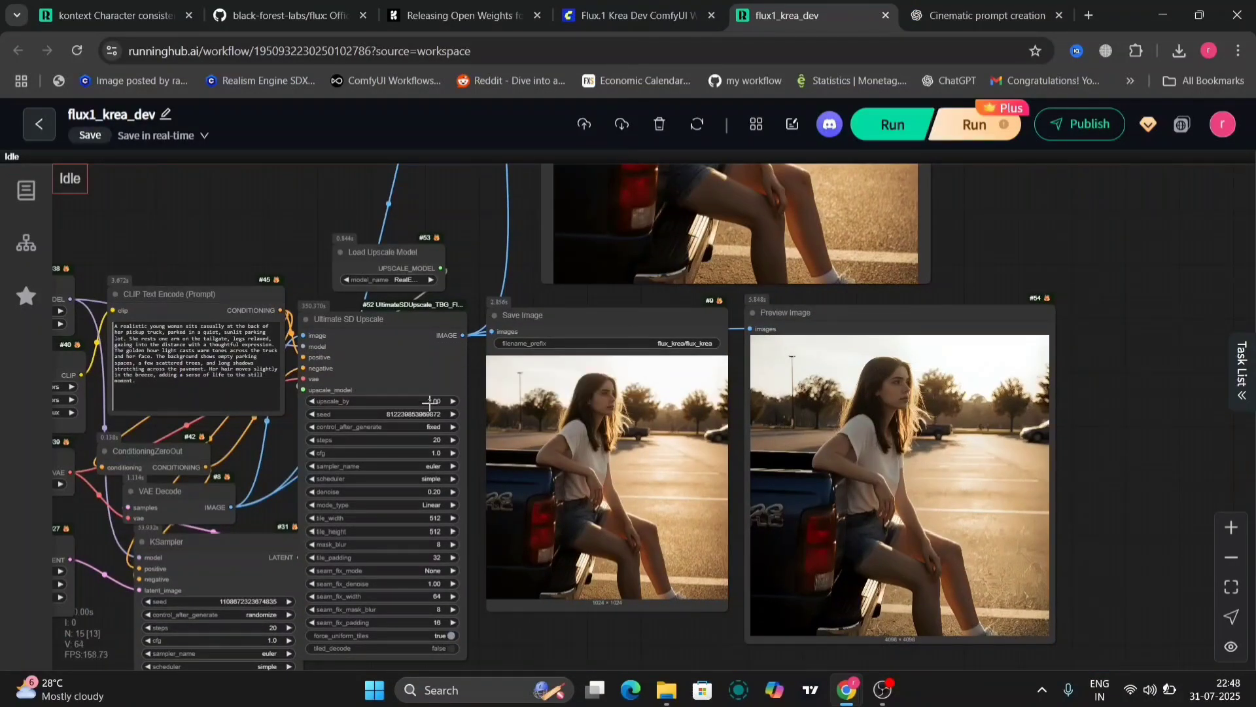
click(985, 15)
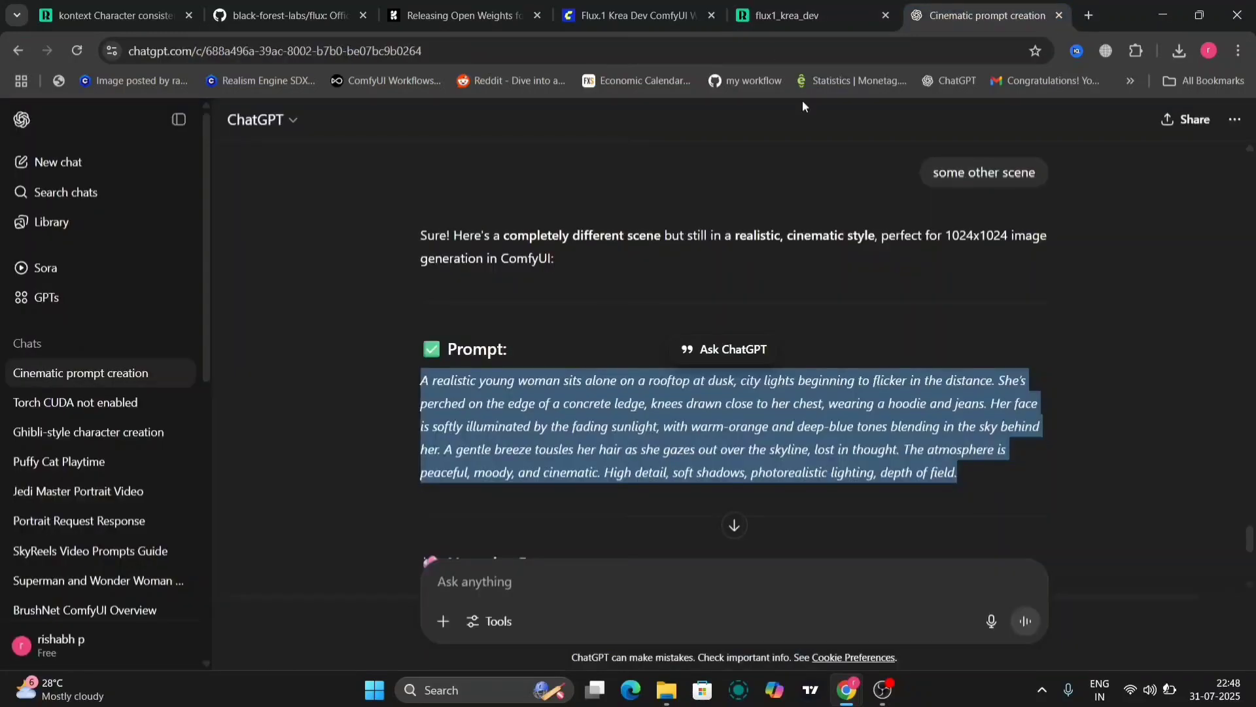
click(765, 13)
- Replace the CLIP Text Encode prompt with the pasted rooftop-at-dusk description and run the workflow
drag(483, 266, 801, 227)
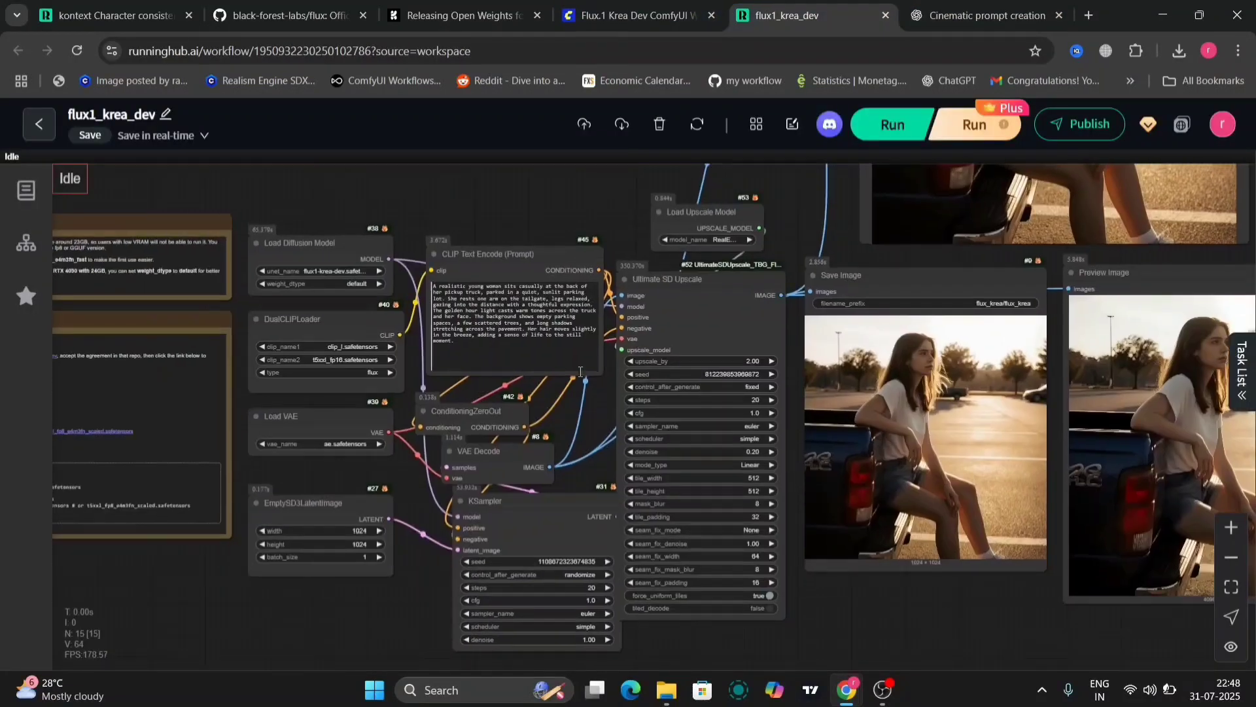
scroll(572, 410, up, 5)
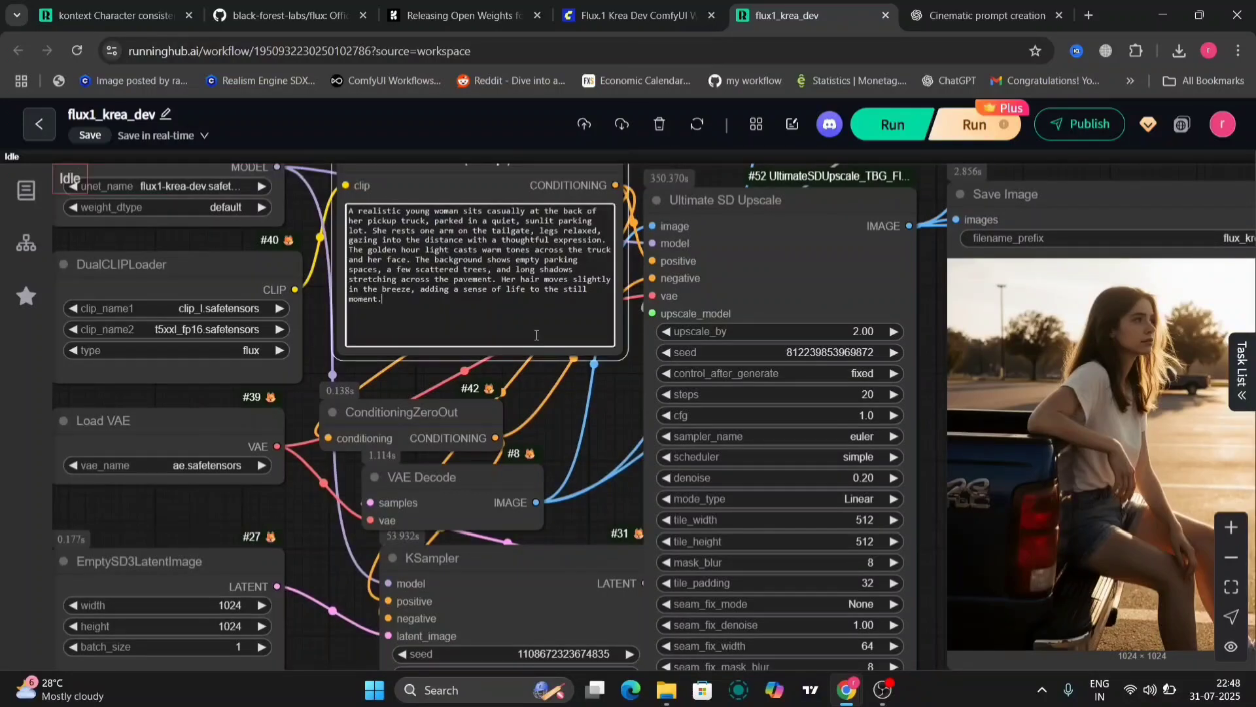
key(ctrl+a)
key(BackSpace)
text(A realistic young woman sits alone on a rooftop at dusk, city lights beginning to flicker in the distance. She’s perched on the edge of a concrete ledge, knees drawn close to her chest, wearing a hoodie and jeans. Her face is softly illuminated by the fading sunlight, with warm-orange and deep-blue tones blending in the sky behind her. A gentle breeze tousles her hair as she gazes out over the skyline, lost in thought. The atmosphere is peaceful, moody, and cinematic. High detail, soft shadows, photorealistic lighting, depth of field.)
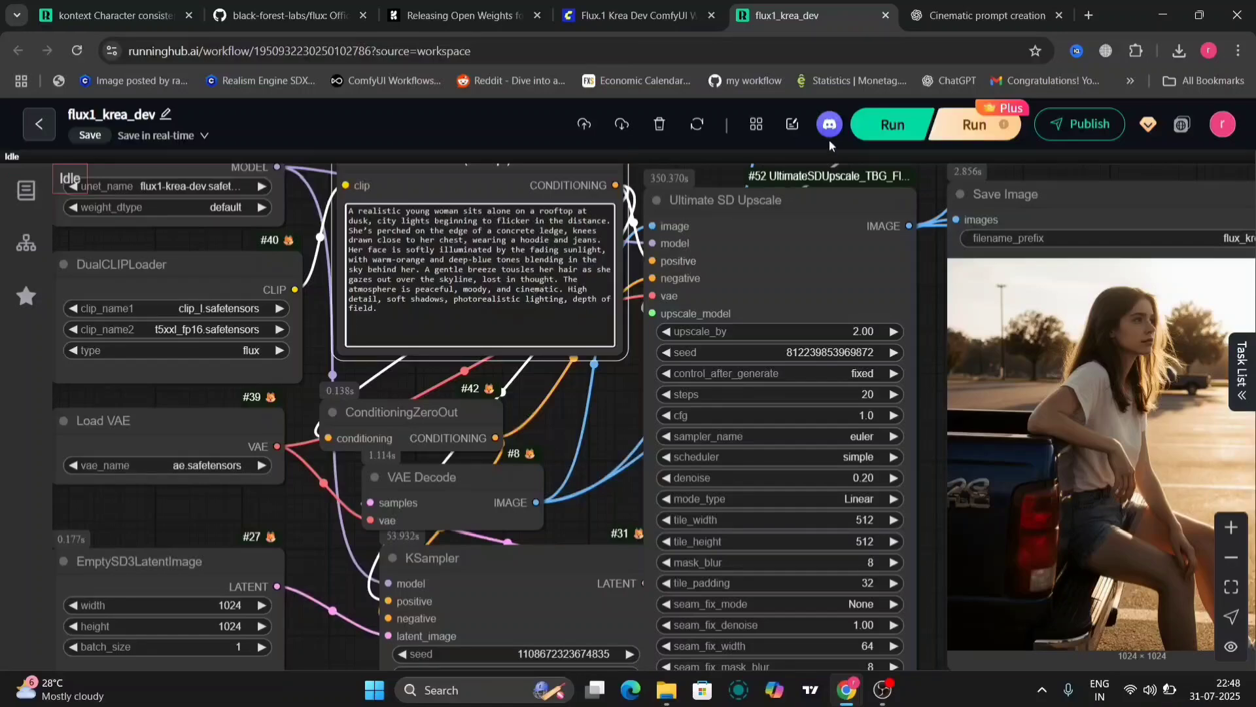
click(892, 124)
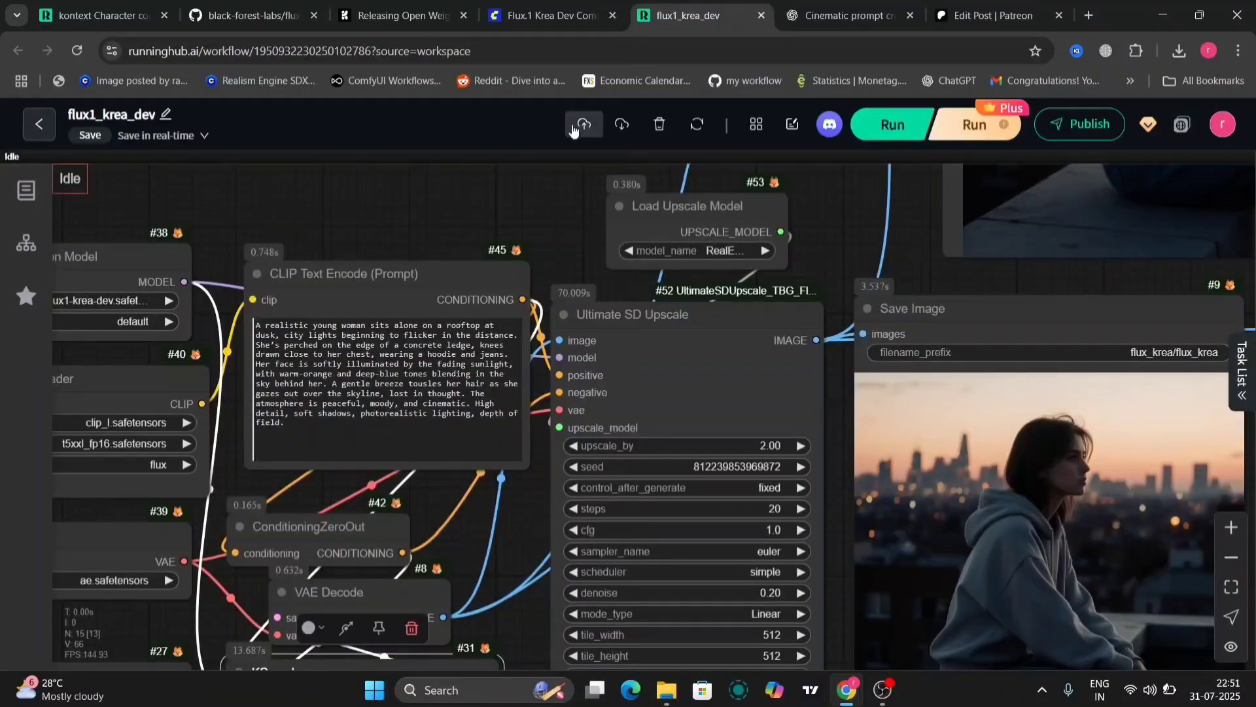
- Bring the Image Comparer into view to compare the 1024×1024 portrait with its 2× upscale
scroll(898, 270, right, 5)
scroll(897, 270, down, 3)
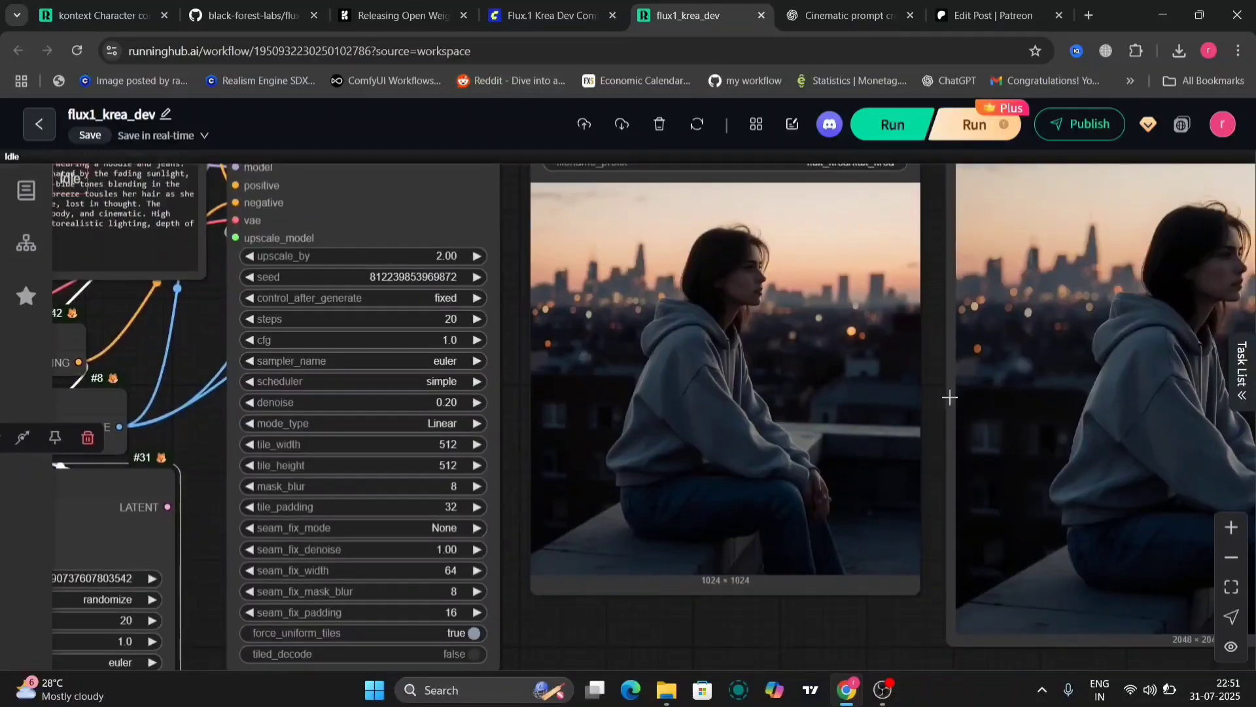
drag(935, 393, 566, 468)
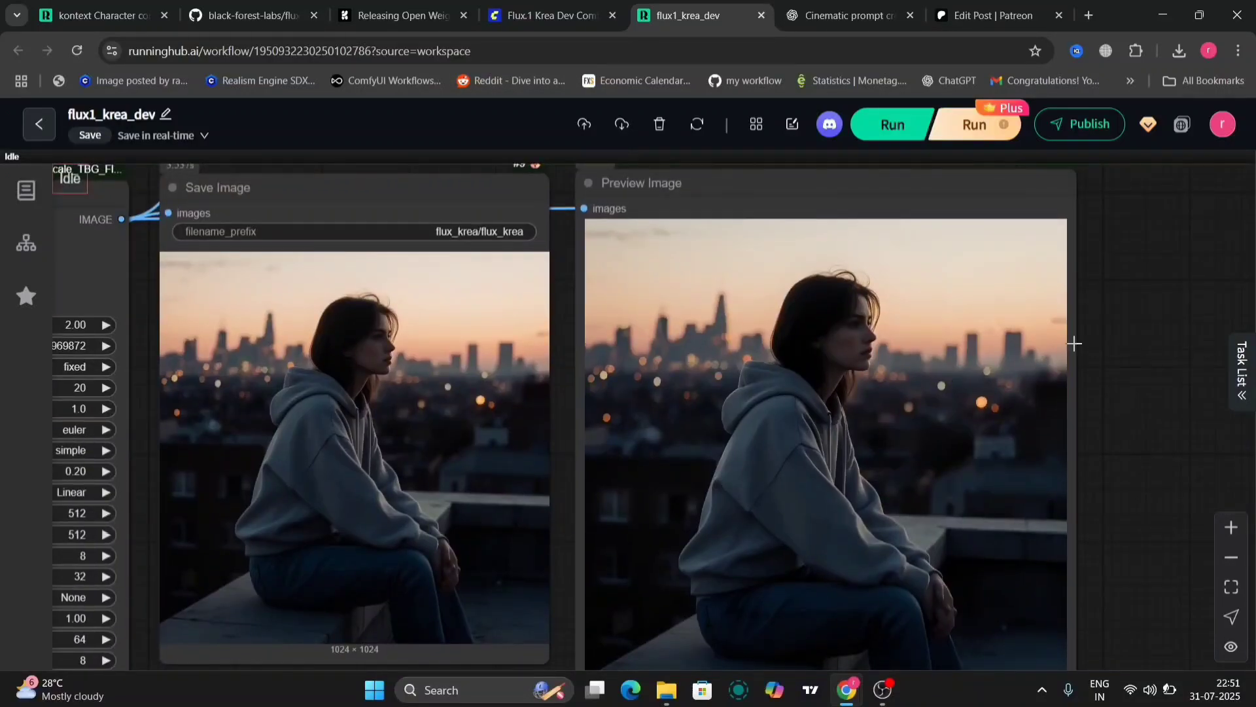
drag(1074, 343, 1079, 706)
drag(909, 340, 871, 706)
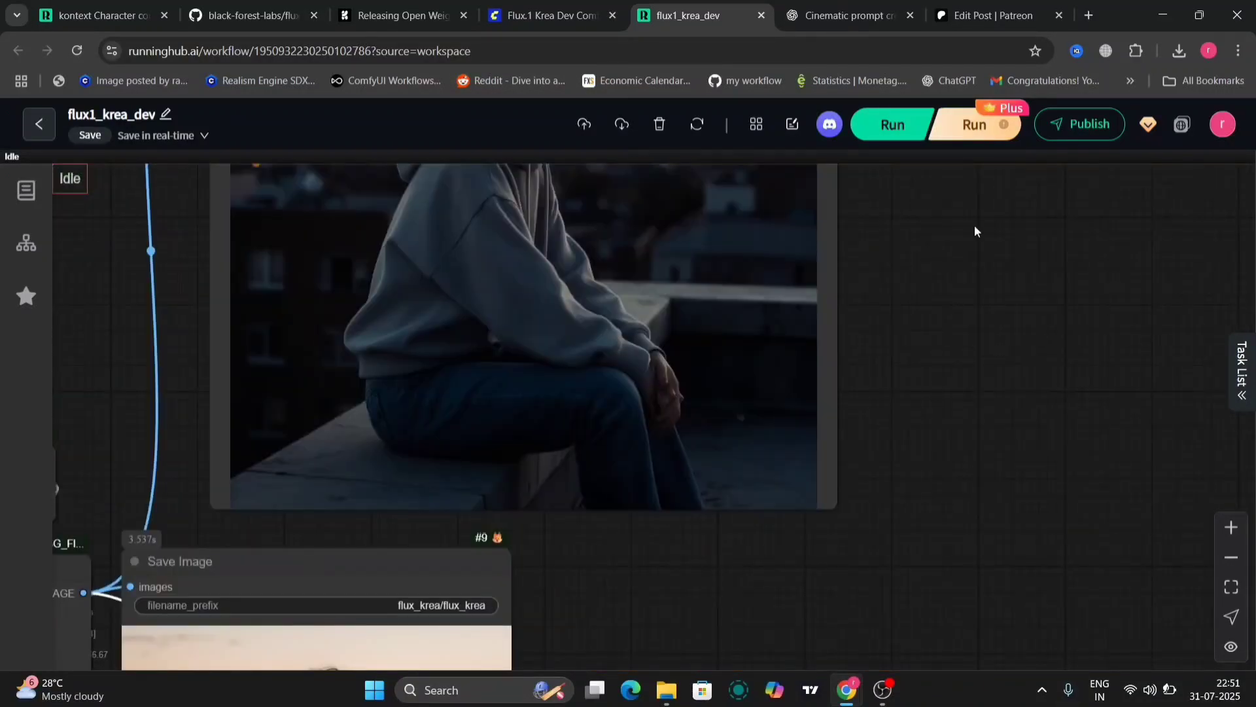
drag(975, 231, 1029, 549)
drag(1022, 483, 1062, 421)
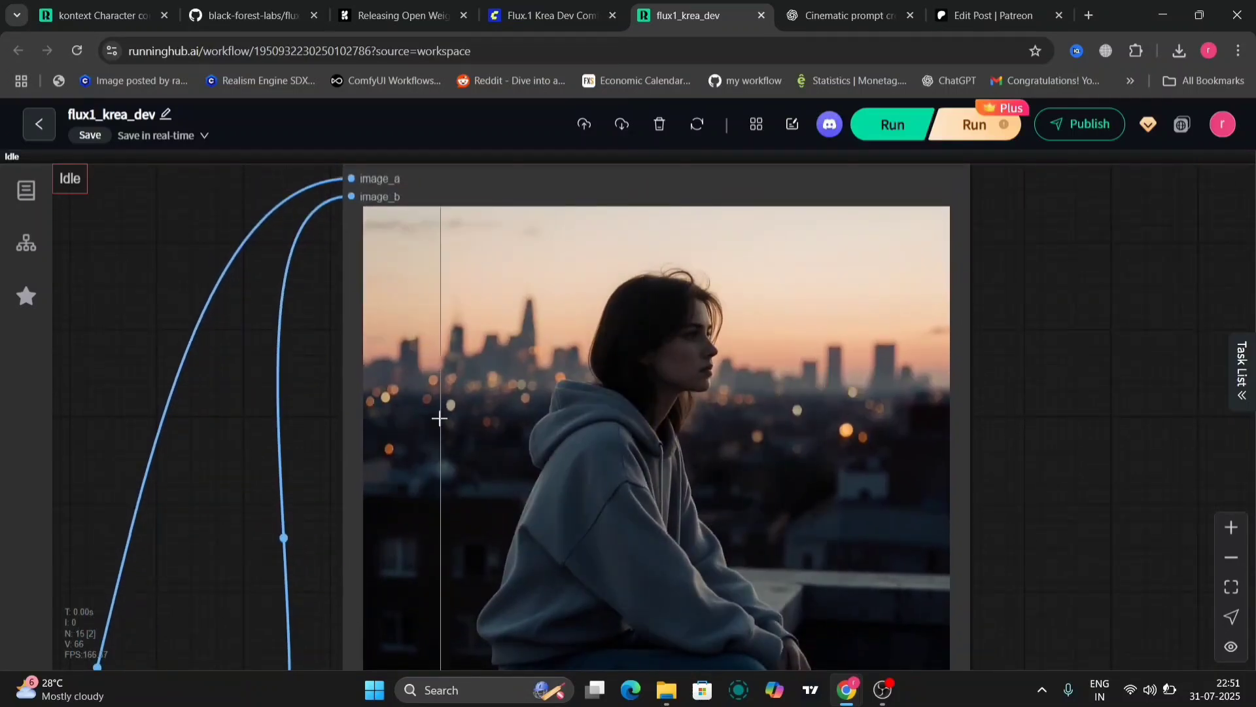
scroll(720, 353, up, 3)
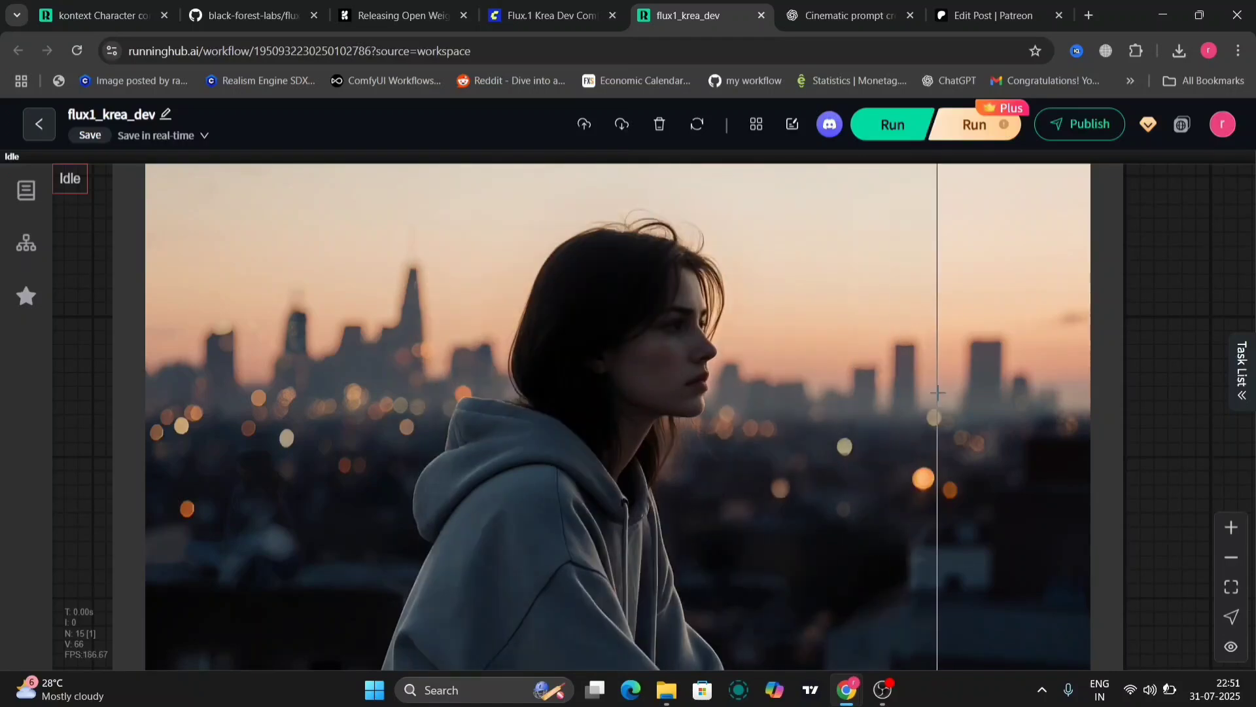
drag(1149, 433, 1147, 359)
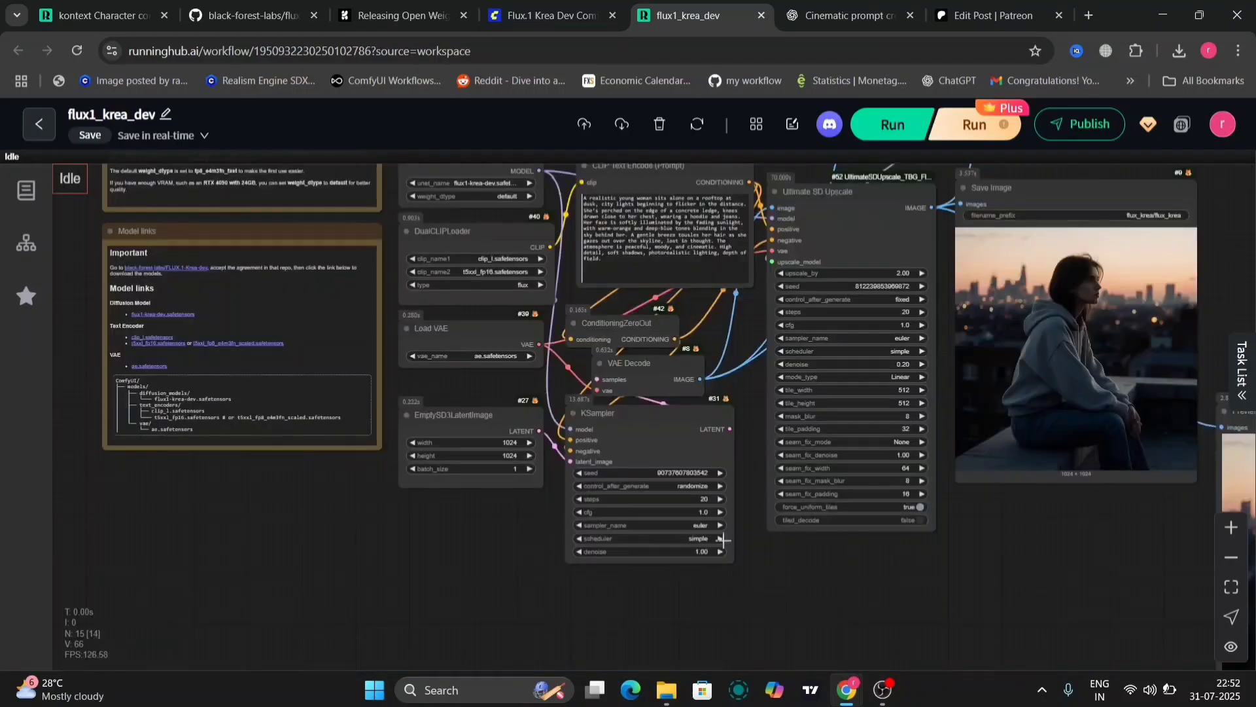
- Set the KSampler to sampler dpmpp_2m_sde with scheduler sgm_uniform and rerun the generation
click(703, 528)
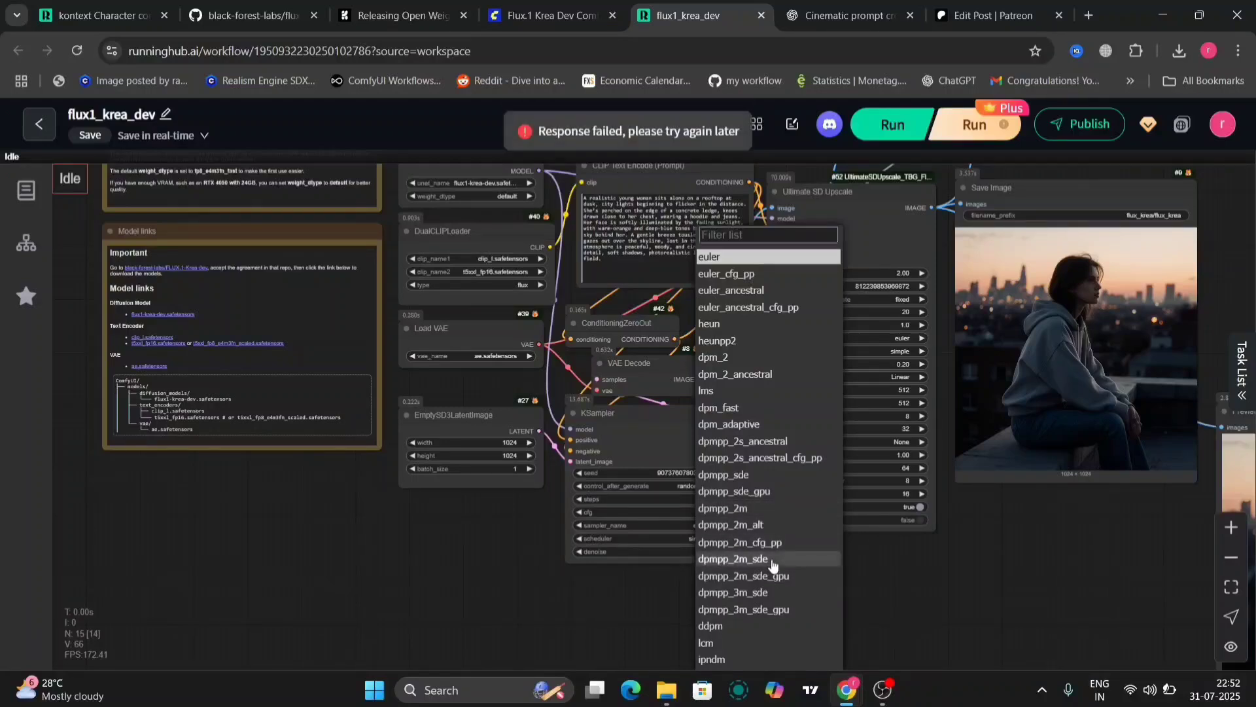
click(772, 560)
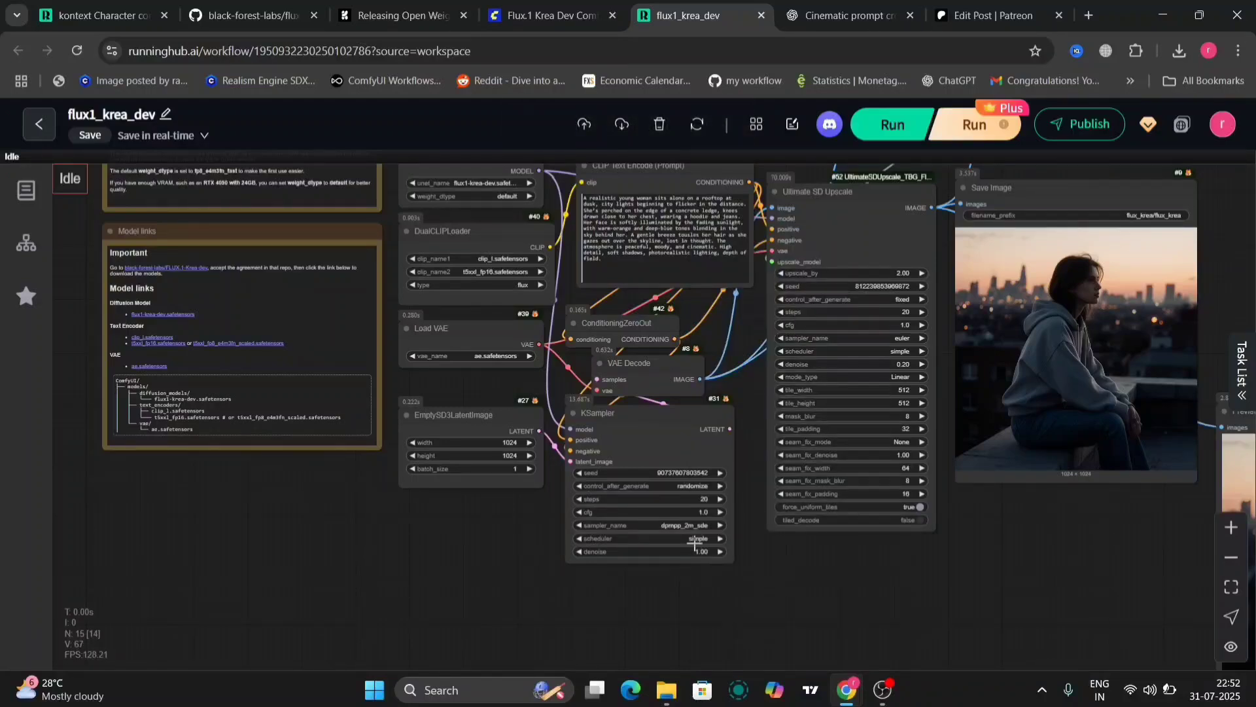
click(696, 538)
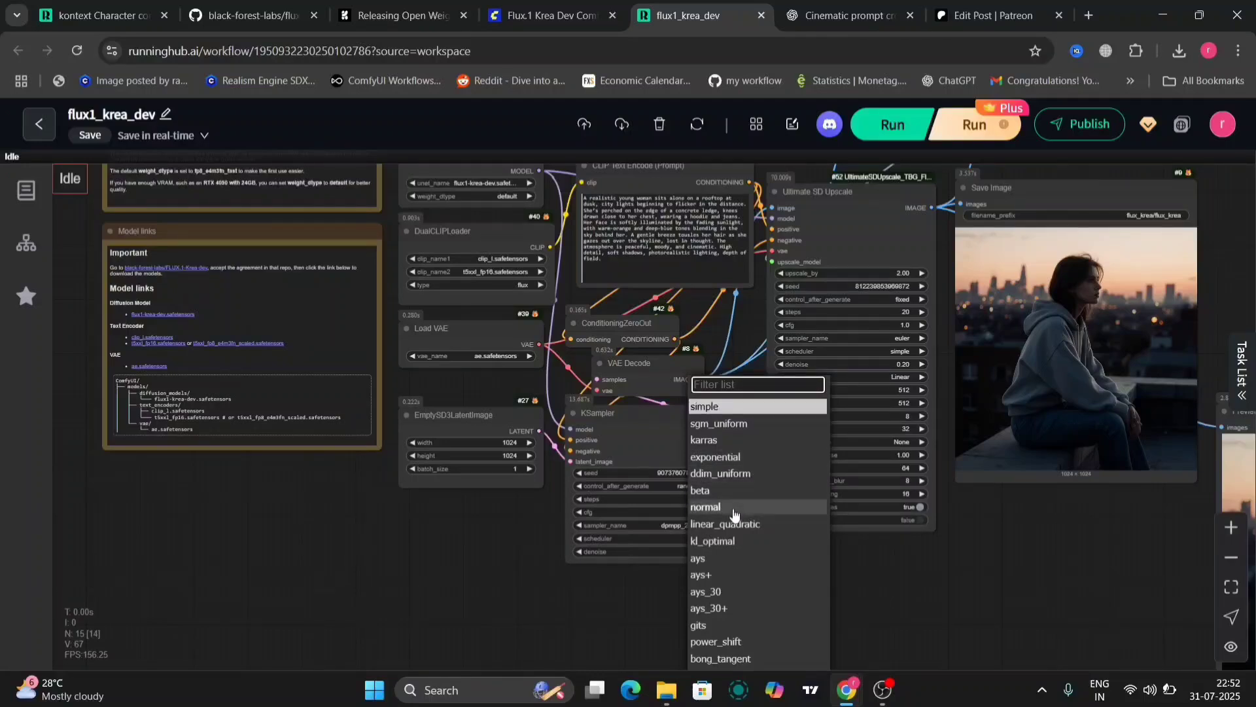
key(Escape)
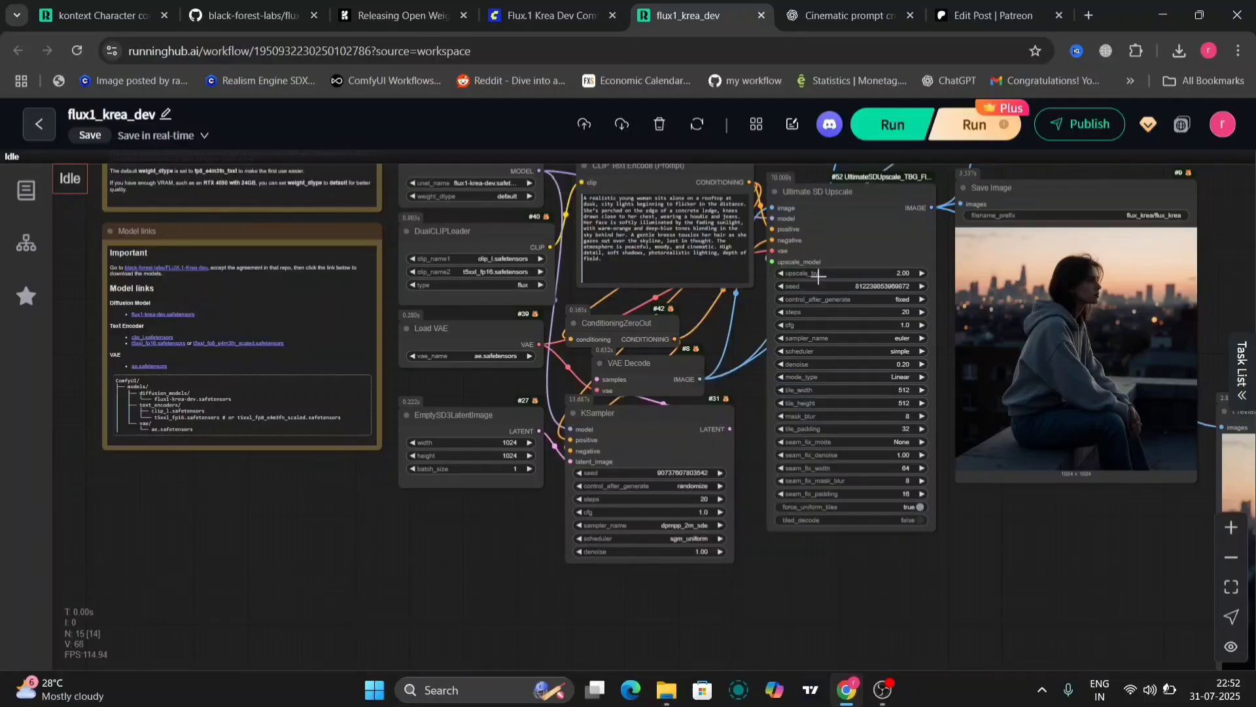
click(894, 124)
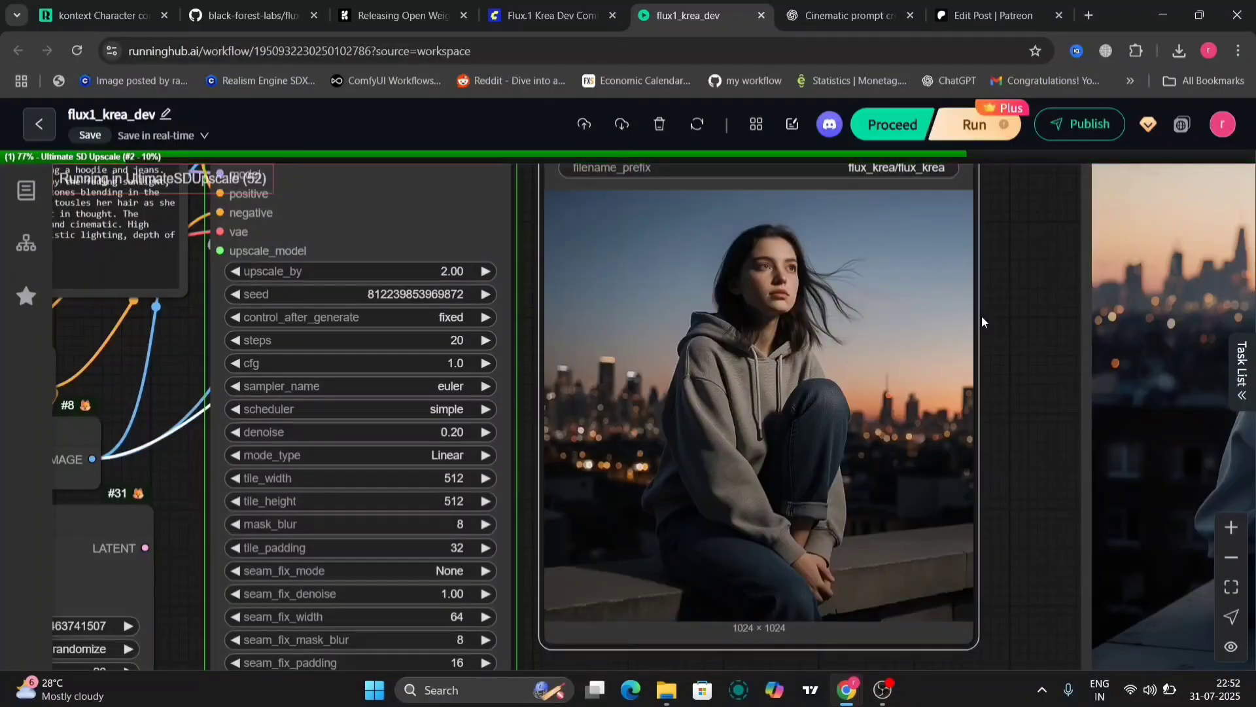
- Inspect the new windswept rooftop result in the Save Image node and Image Comparer
scroll(981, 316, up, 5)
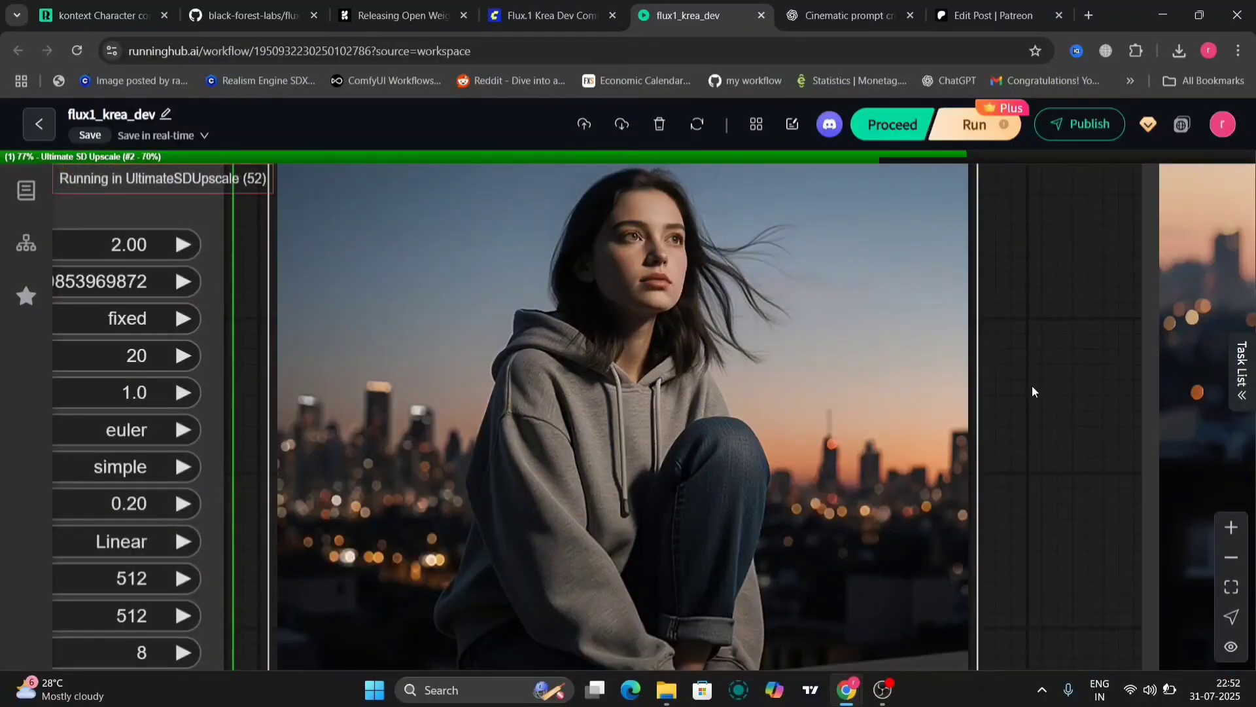
mouse_move(1038, 394)
mouse_down()
mouse_move(1058, 281)
mouse_move(1029, 410)
mouse_up()
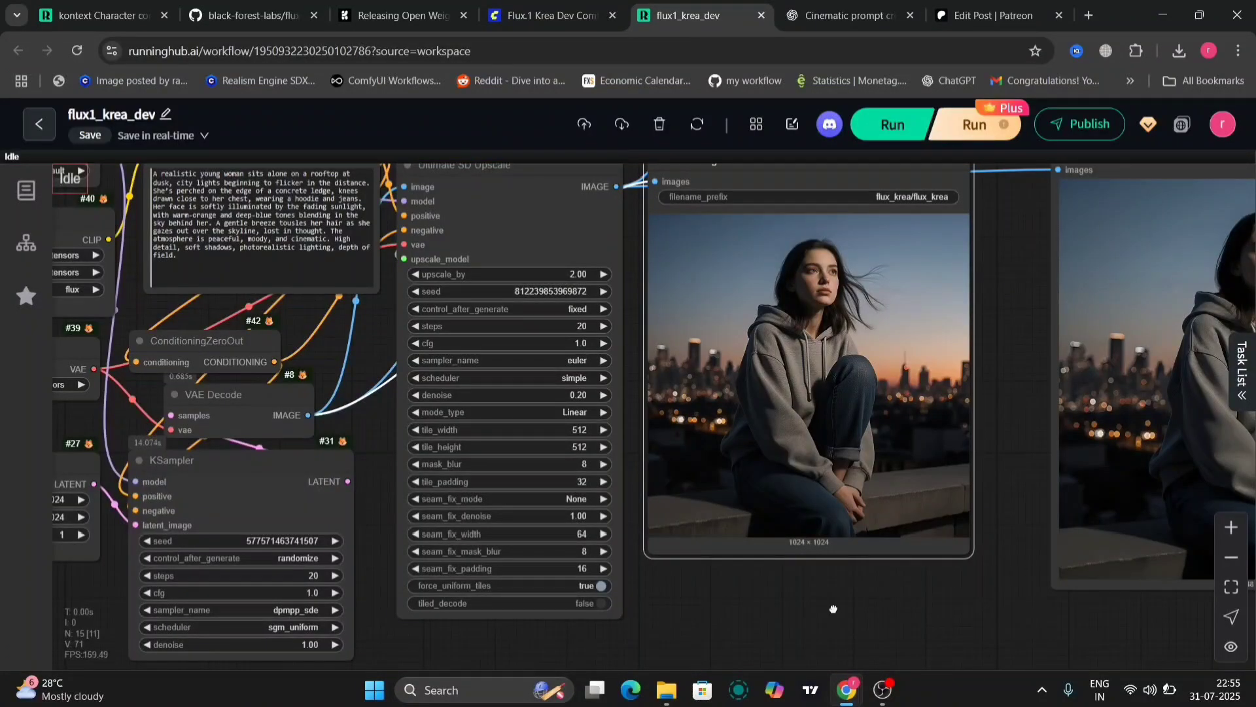
drag(833, 610, 411, 706)
drag(882, 210, 929, 664)
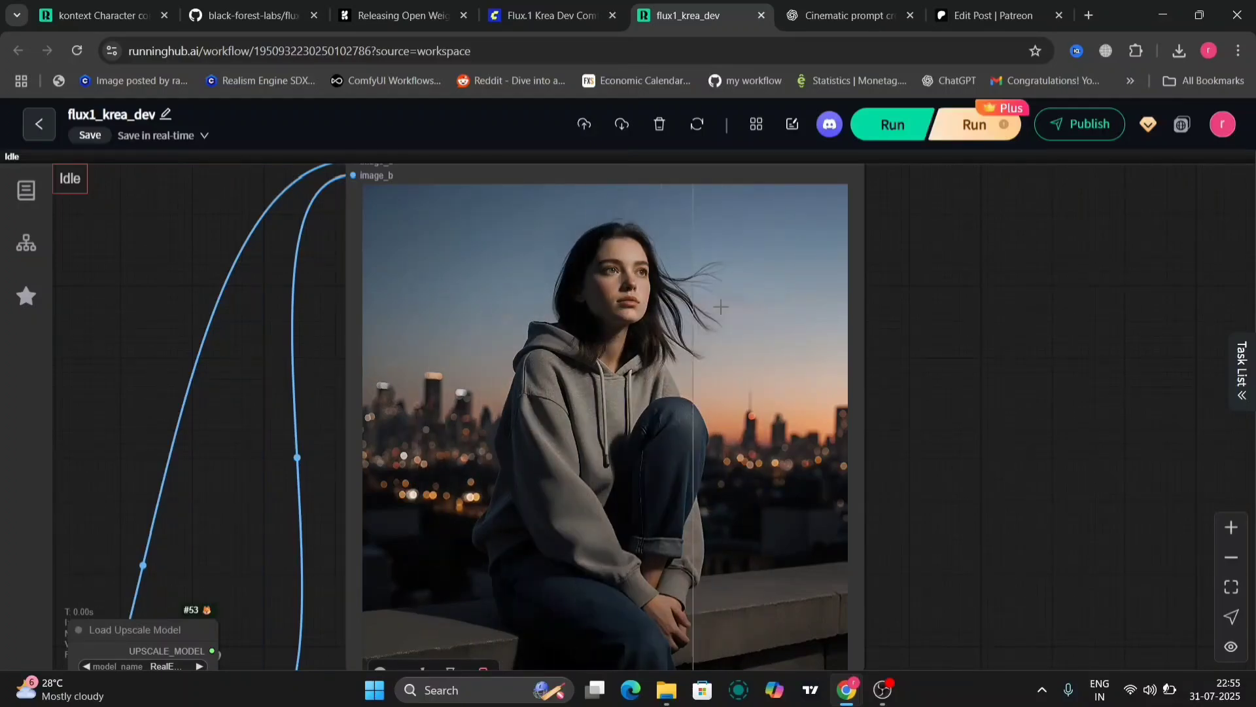
drag(956, 469, 1253, 35)
- Change the KSampler scheduler to beta, rerun, and collapse the Task List panel
drag(563, 535, 1031, 79)
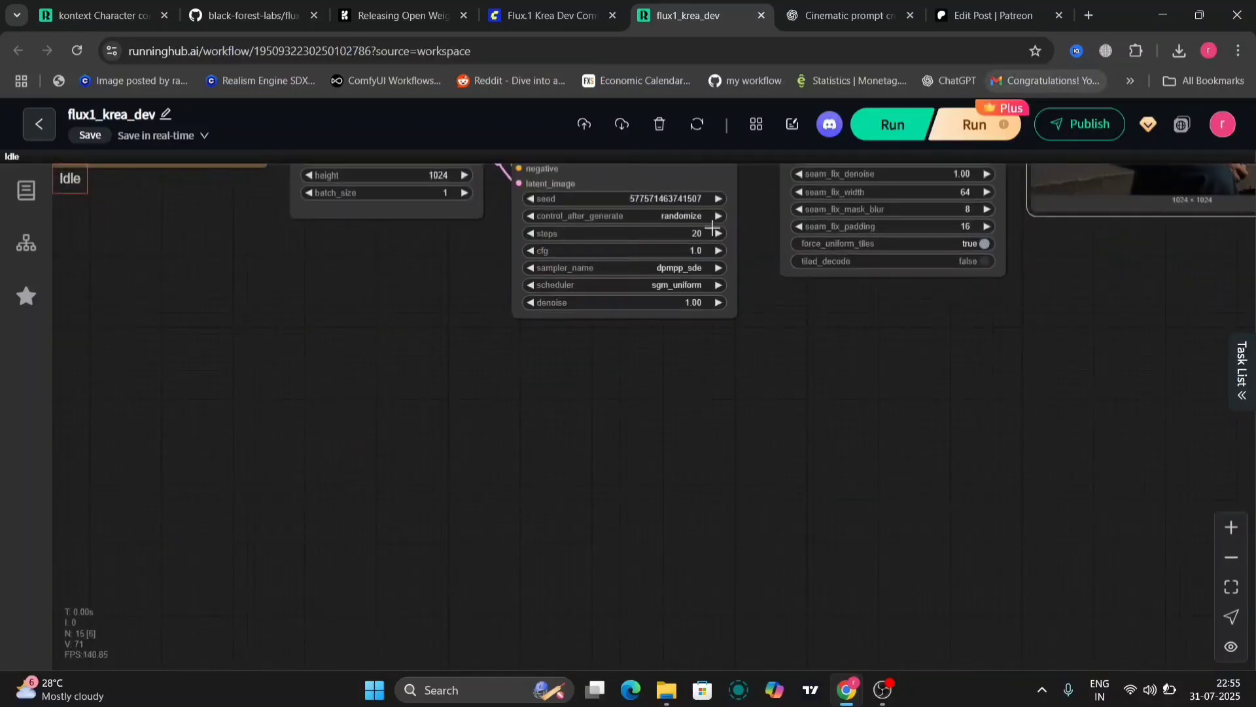
click(665, 286)
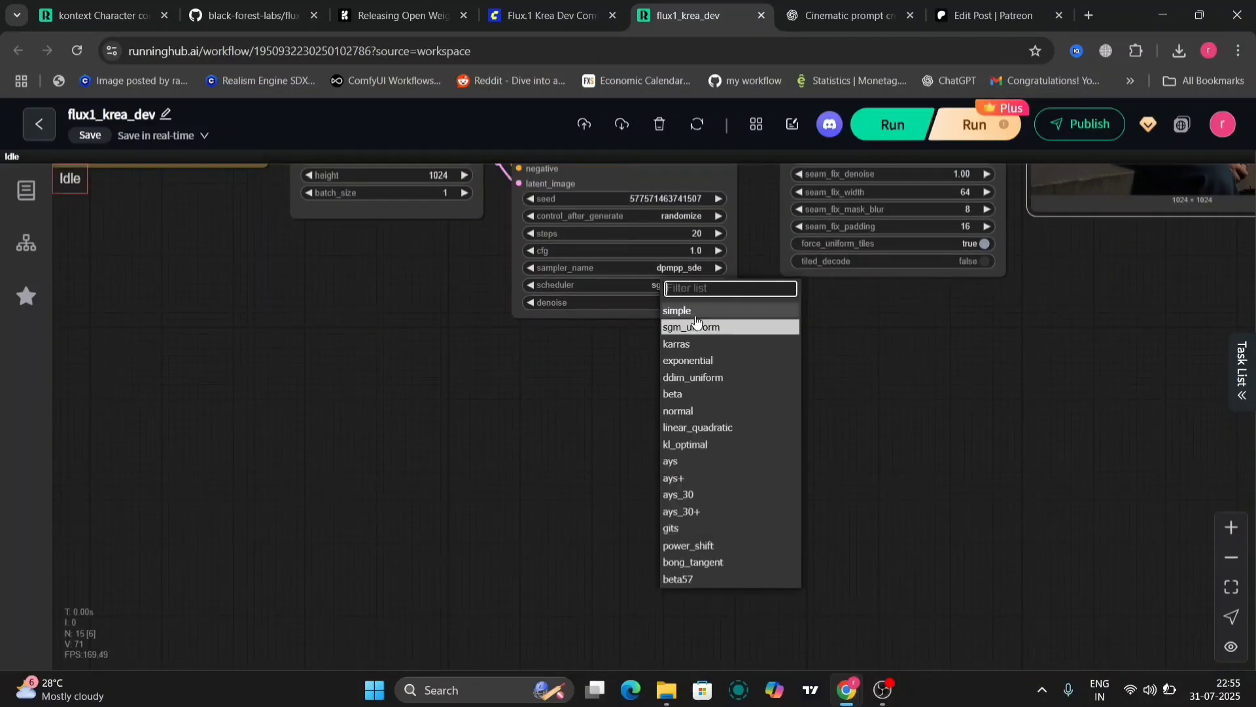
click(700, 396)
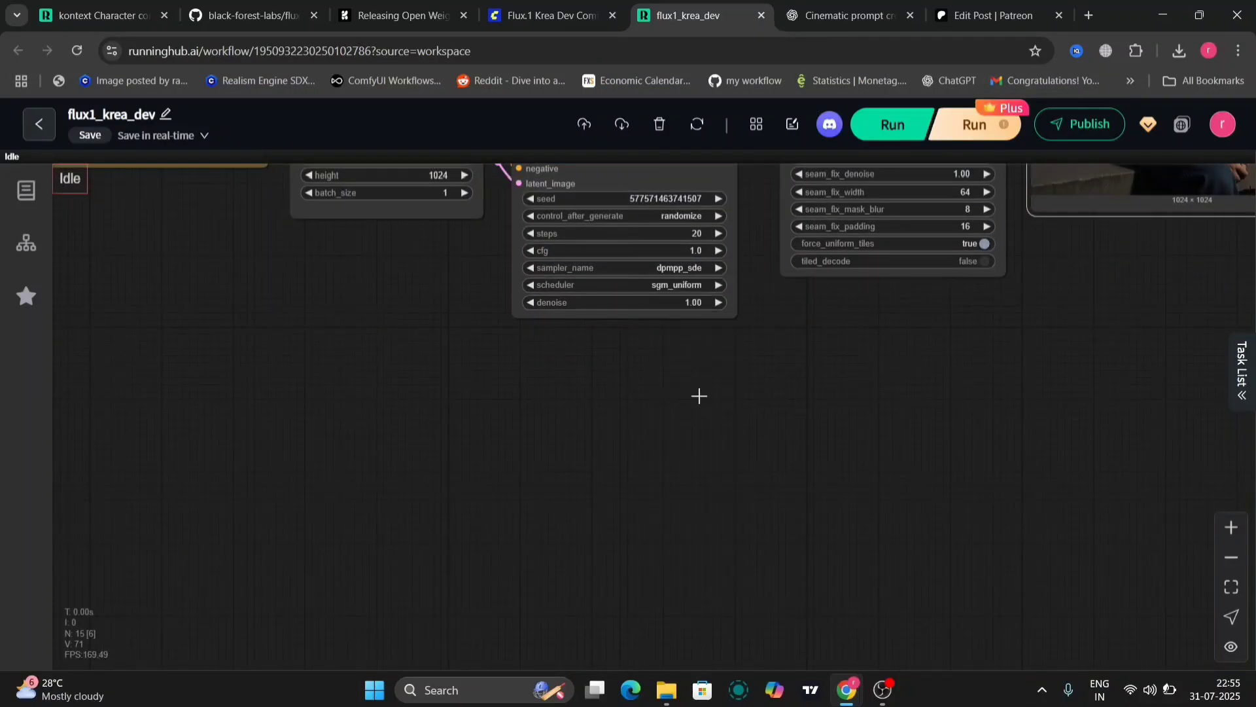
click(910, 124)
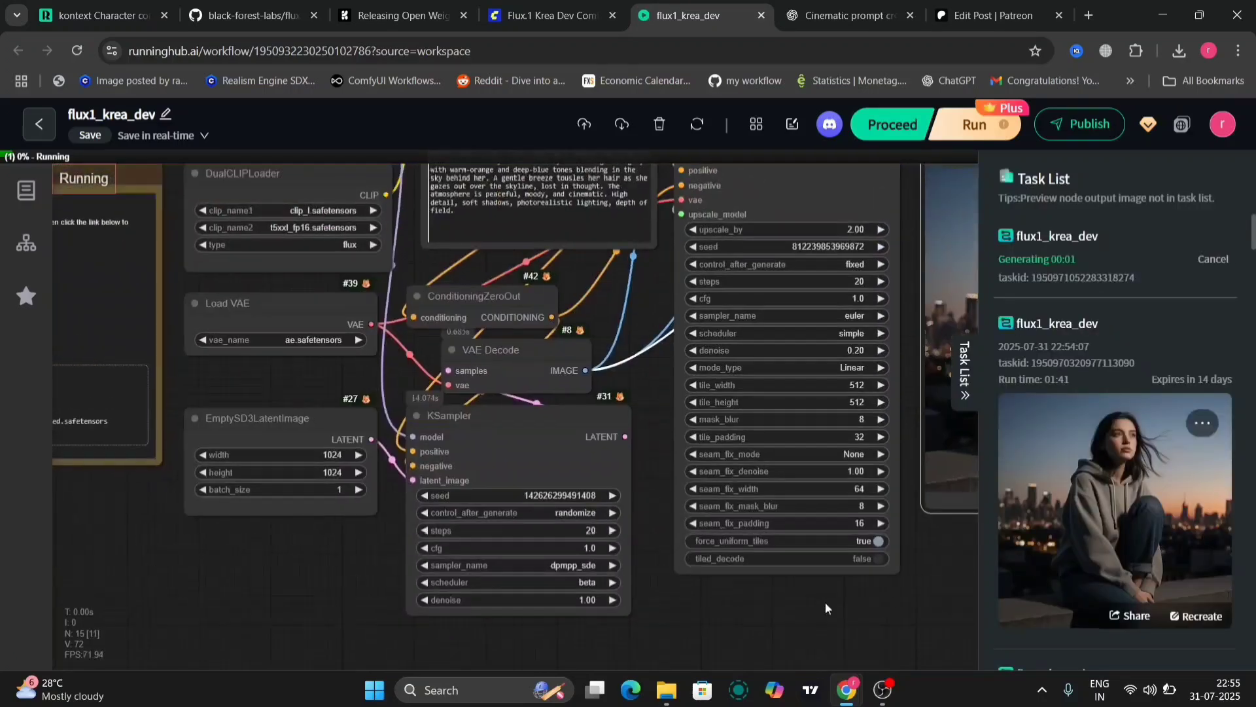
click(973, 379)
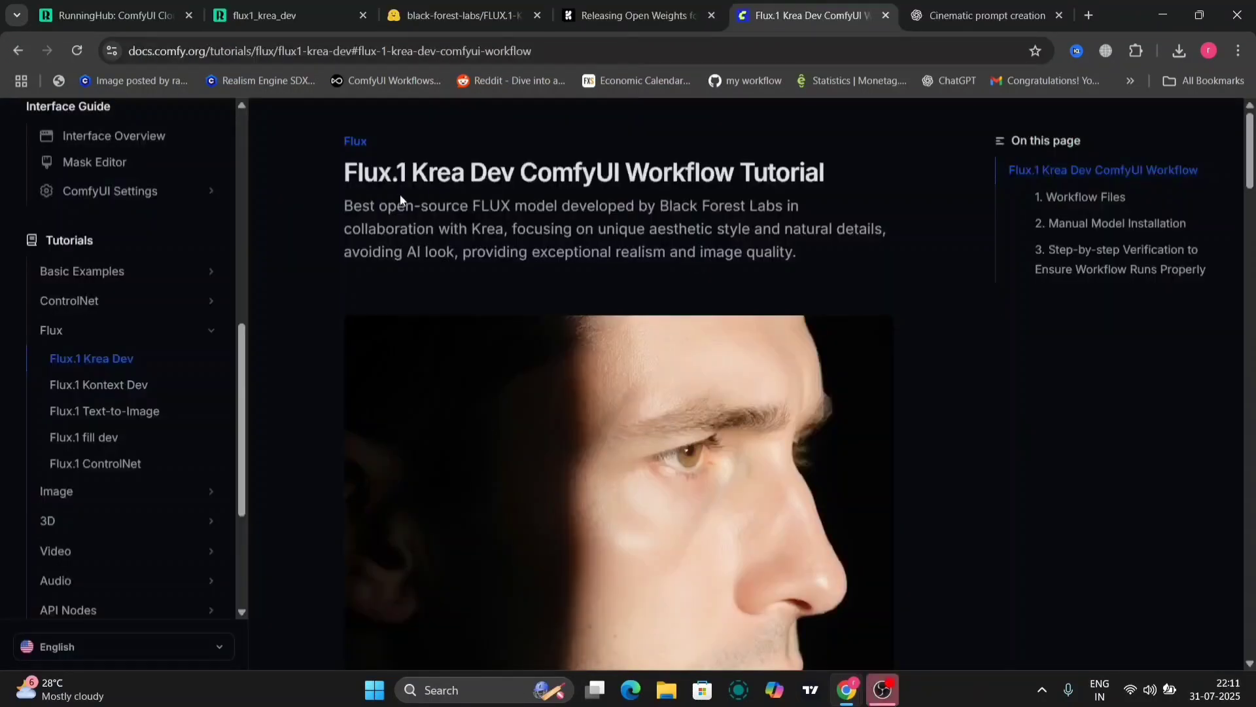
- Highlight the tutorial title and its four features: Unique Aesthetic Style, Natural Details, Exceptional Realism, Fully Compatible Architecture
drag(346, 172, 839, 179)
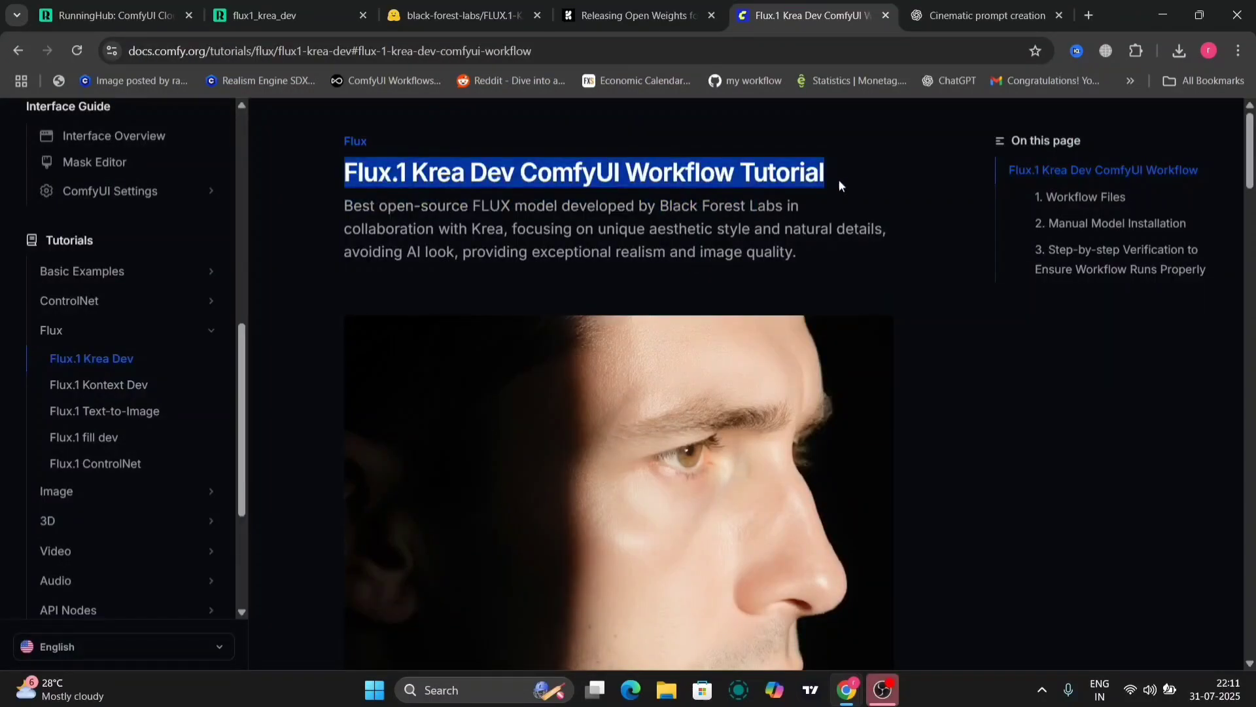
click(839, 179)
scroll(932, 476, down, 10)
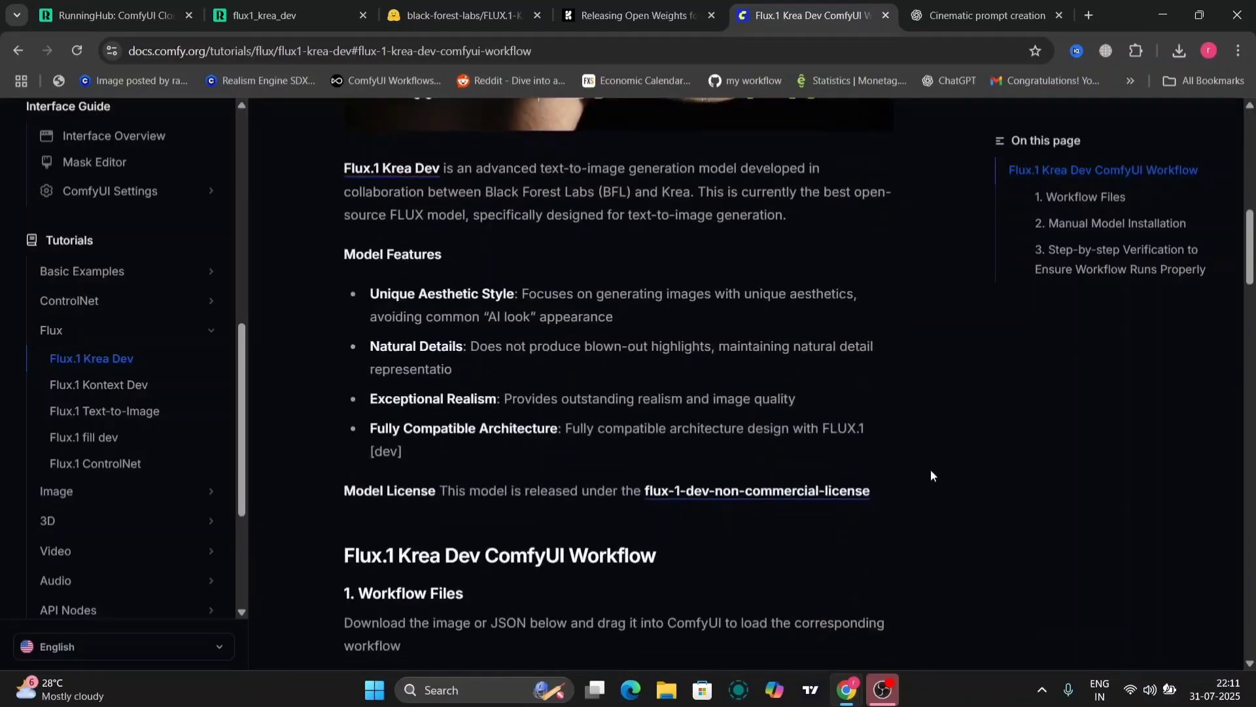
drag(371, 297, 517, 300)
drag(367, 350, 489, 348)
drag(370, 399, 499, 399)
drag(372, 425, 555, 422)
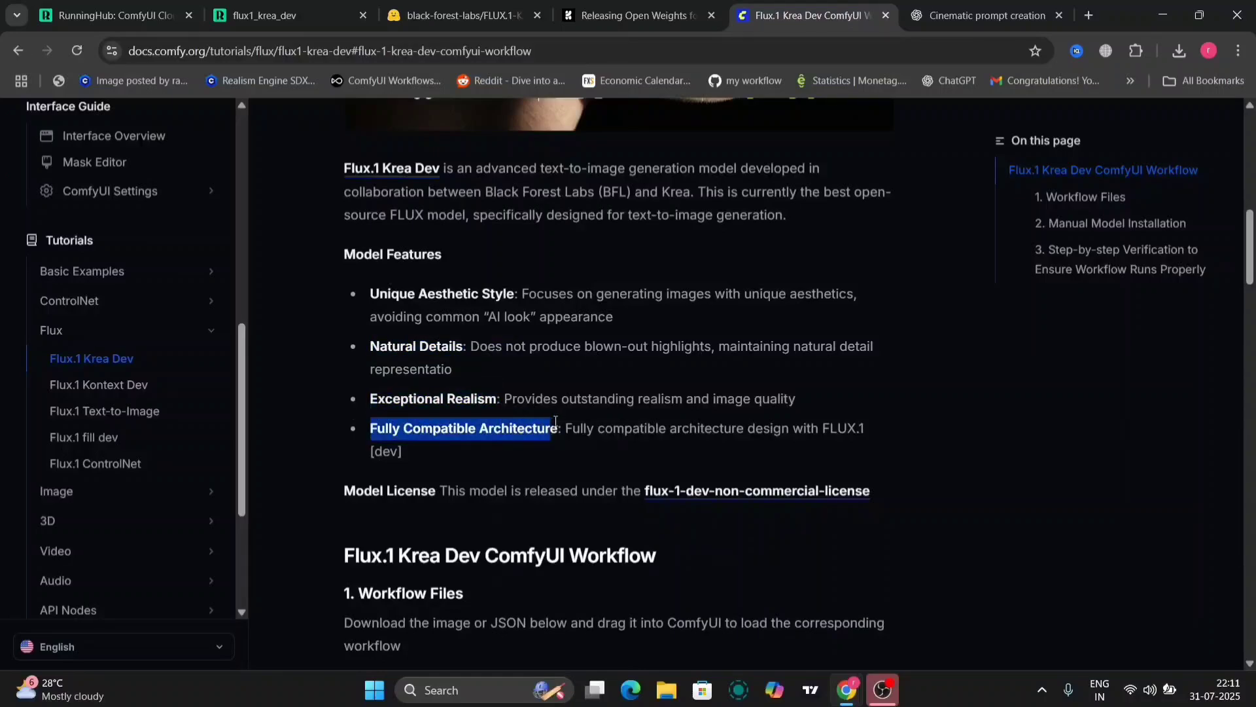
- Scroll through the Workflow Files, Manual Model Installation and Verification sections
scroll(553, 511, down, 15)
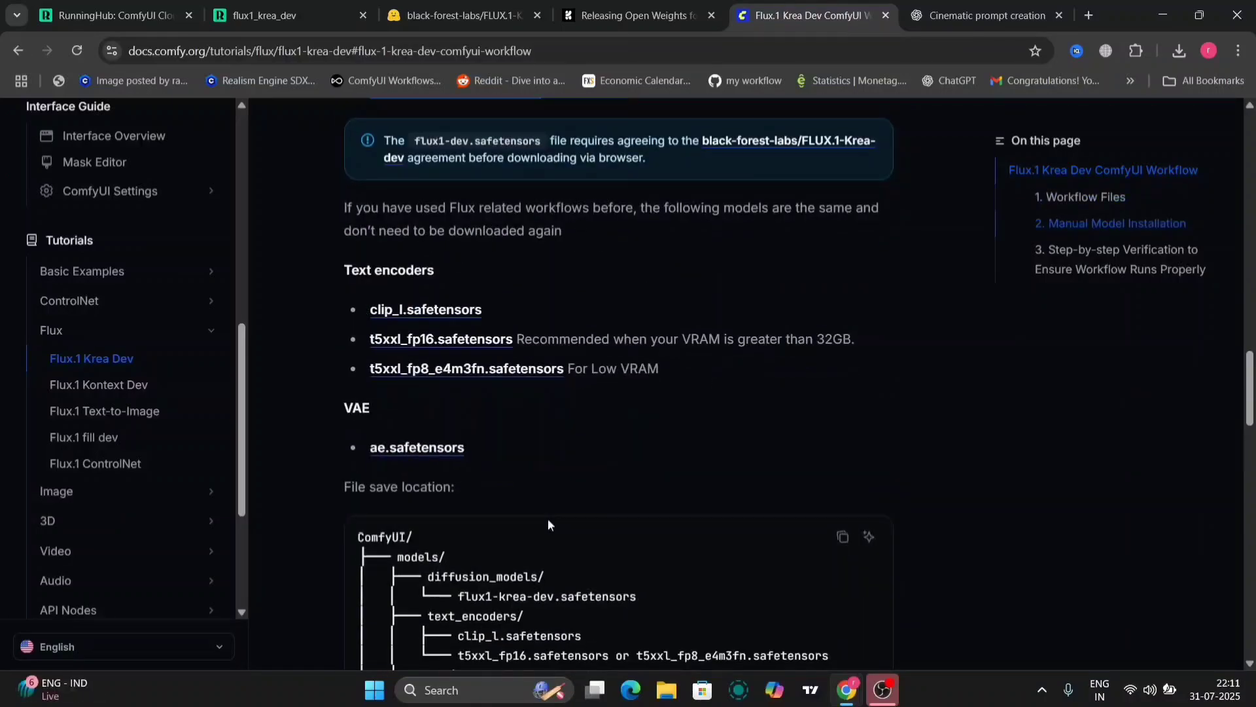
scroll(548, 522, up, 3)
scroll(548, 523, up, 2)
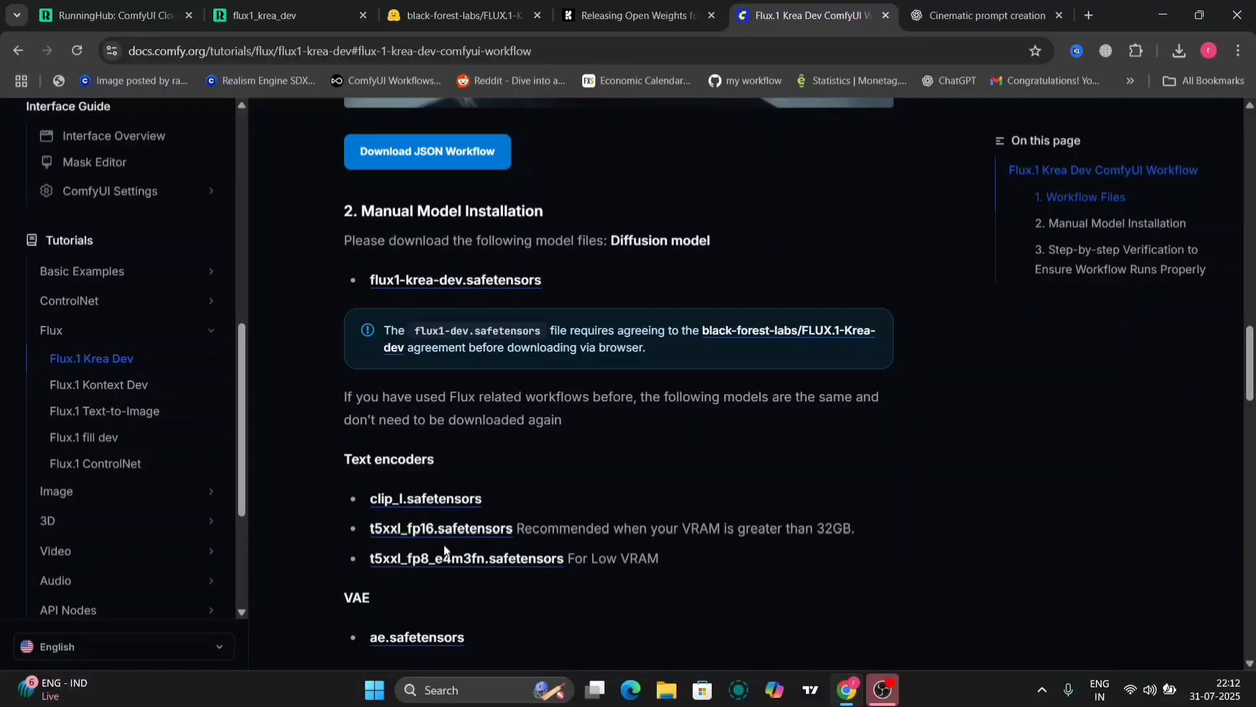
scroll(445, 551, down, 5)
scroll(488, 497, down, 8)
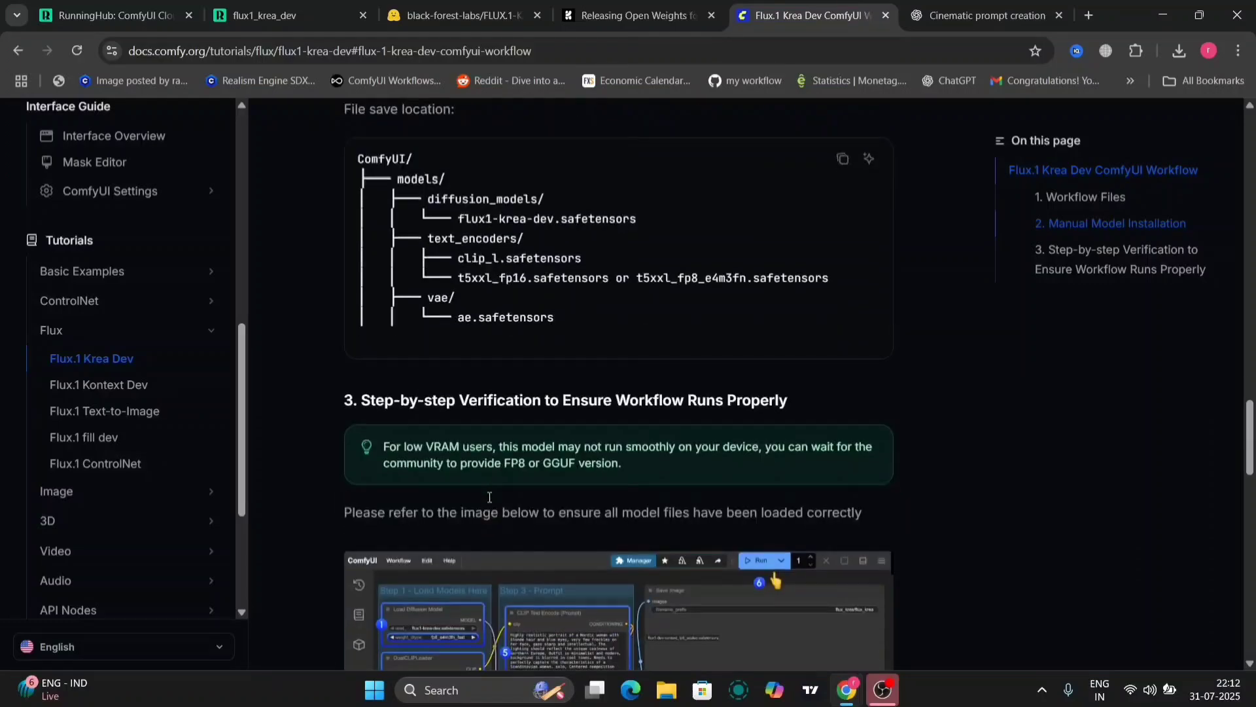
scroll(488, 497, up, 1)
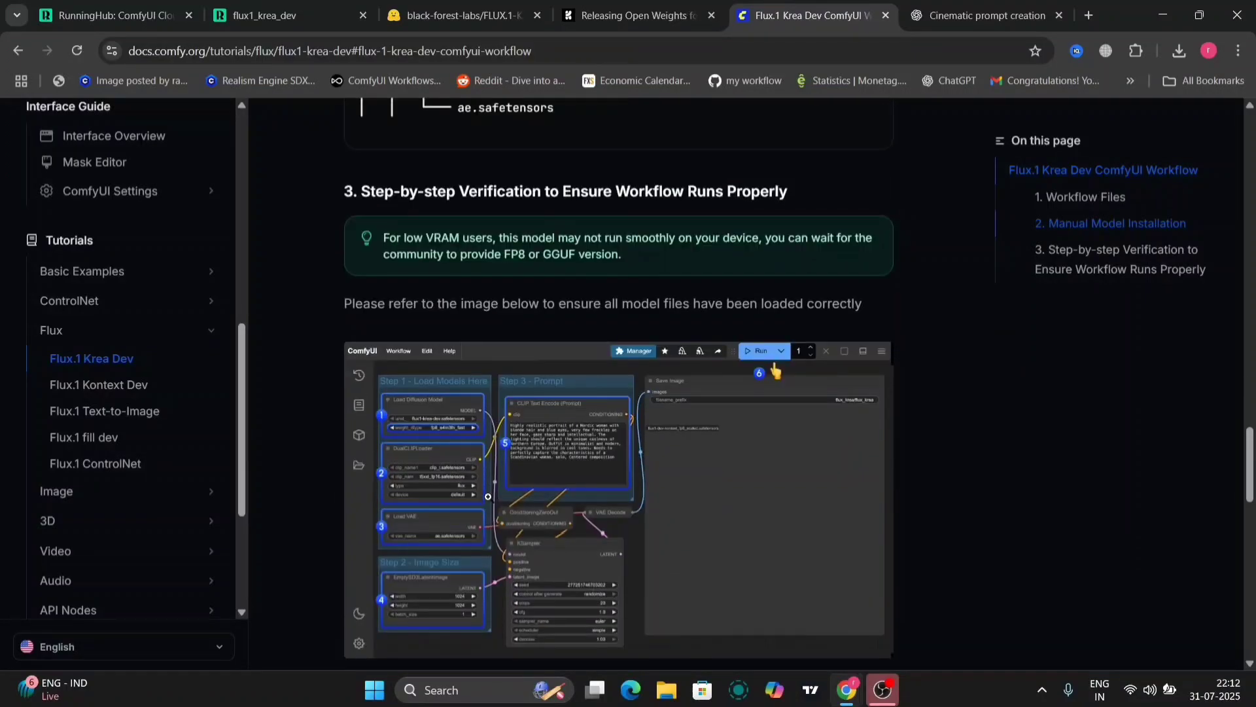
scroll(488, 497, down, 1)
scroll(488, 497, down, 20)
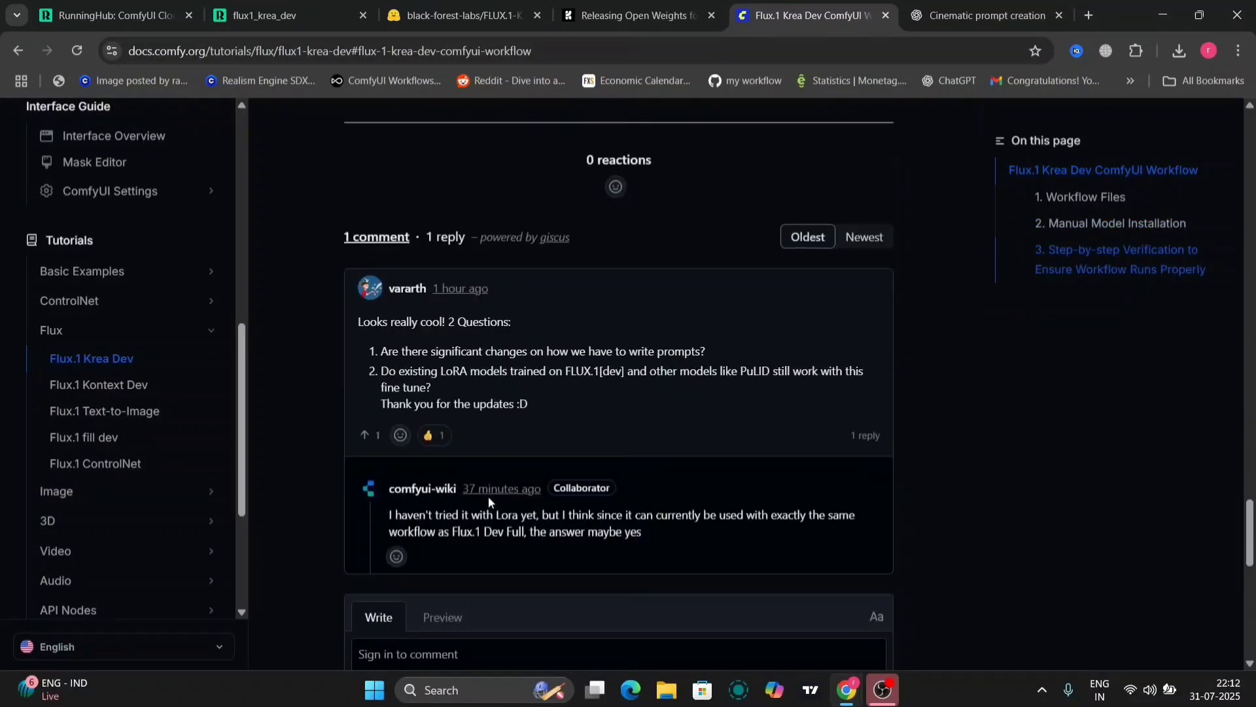
- Check the FLUX.1-Krea-dev Files and versions list, including the 23.8 GB flux1-krea-dev.safetensors
click(501, 5)
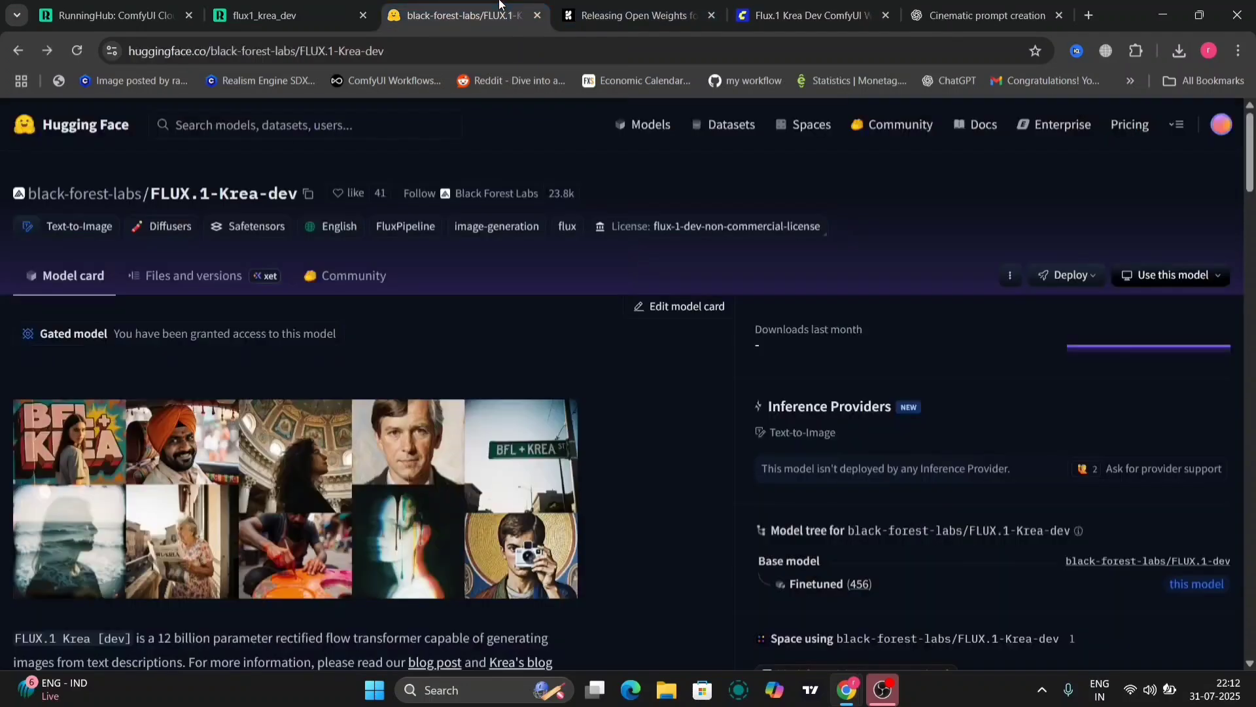
click(209, 273)
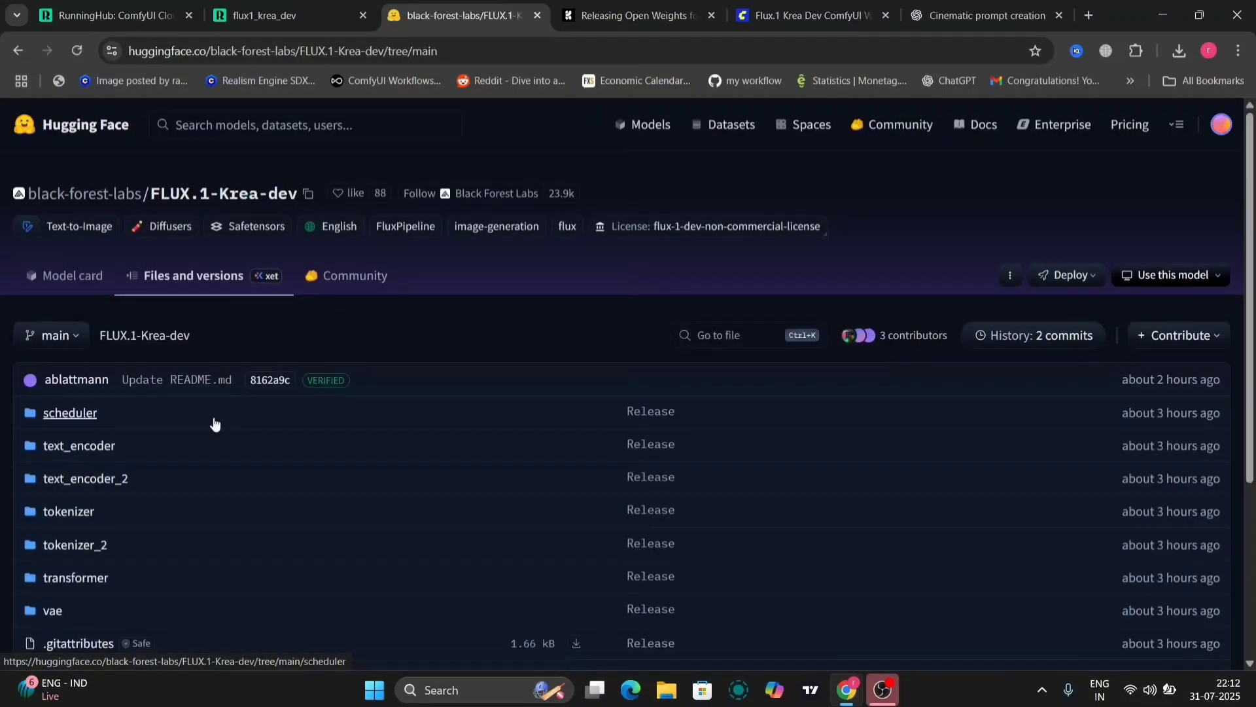
scroll(215, 424, down, 4)
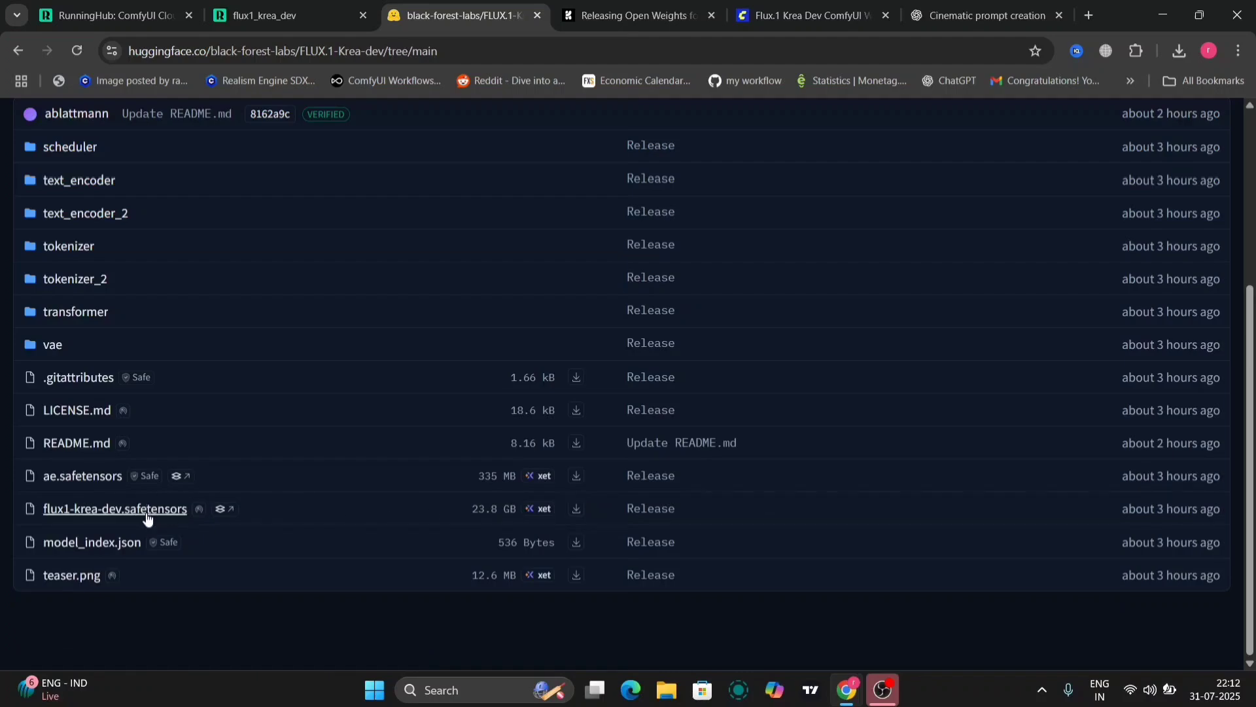
scroll(105, 543, up, 4)
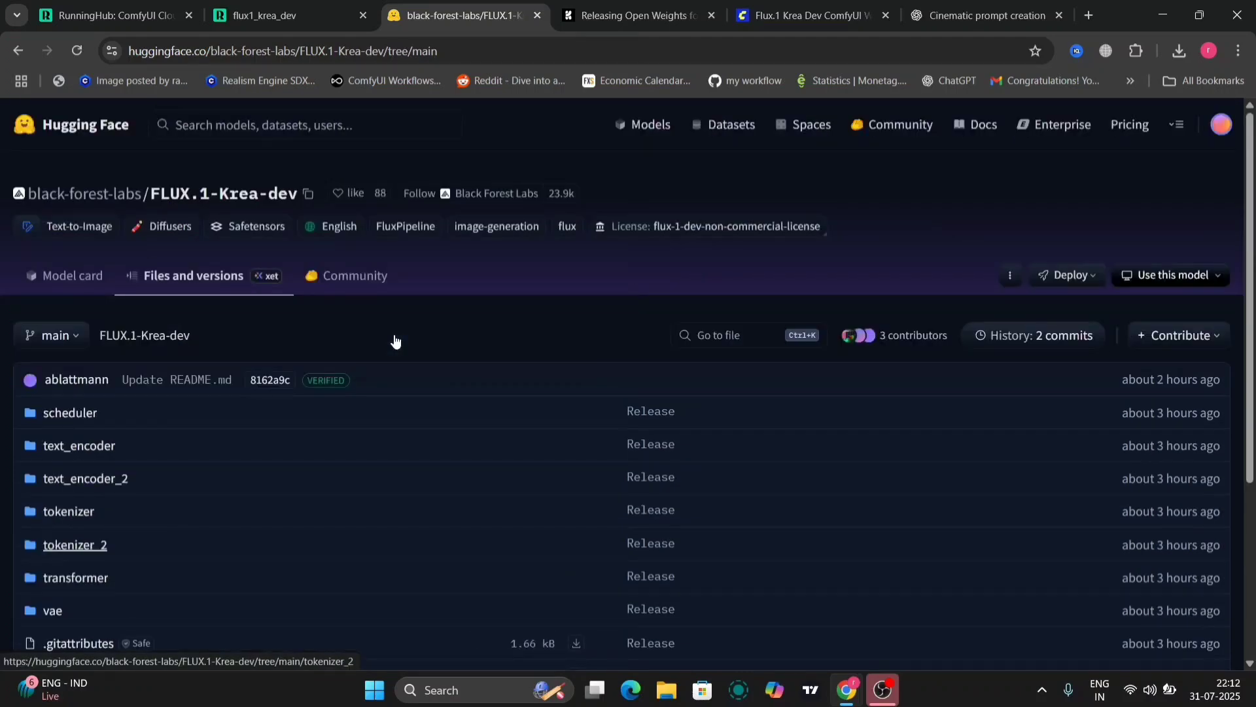
scroll(262, 458, down, 6)
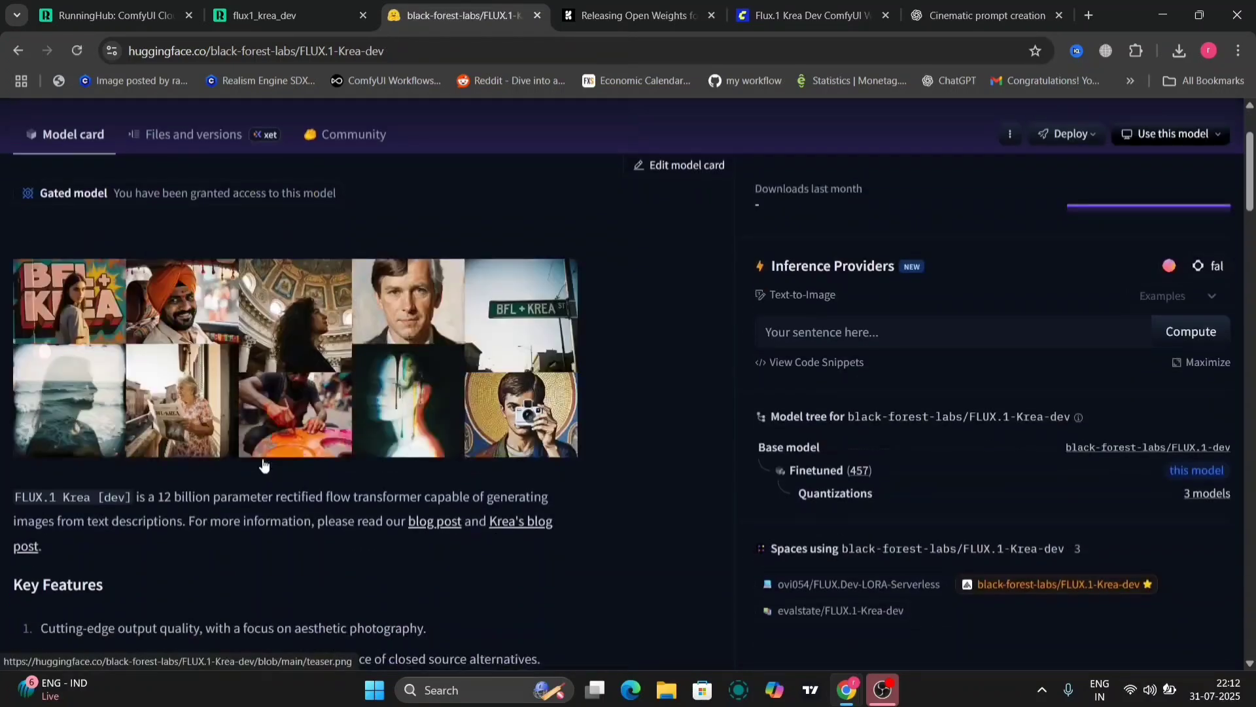
scroll(261, 459, down, 3)
scroll(215, 430, up, 3)
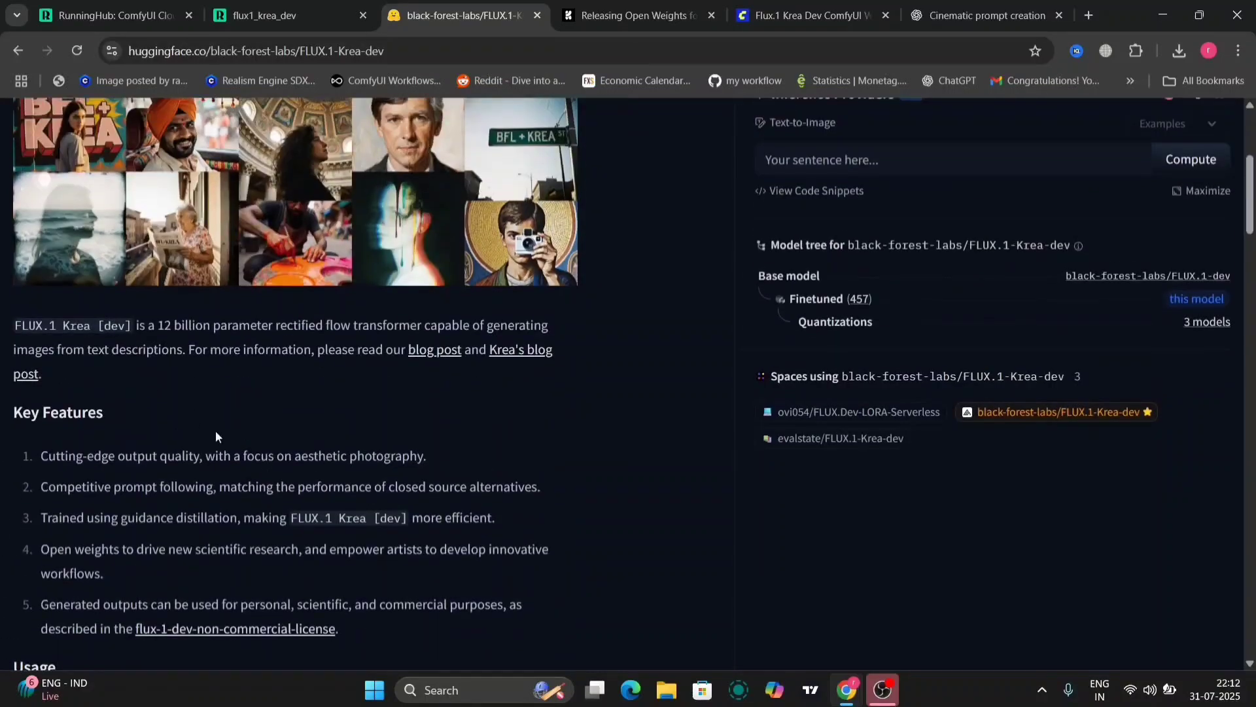
- Read the model card's 12 billion parameter description, Key Features, Usage and License
drag(134, 328, 494, 341)
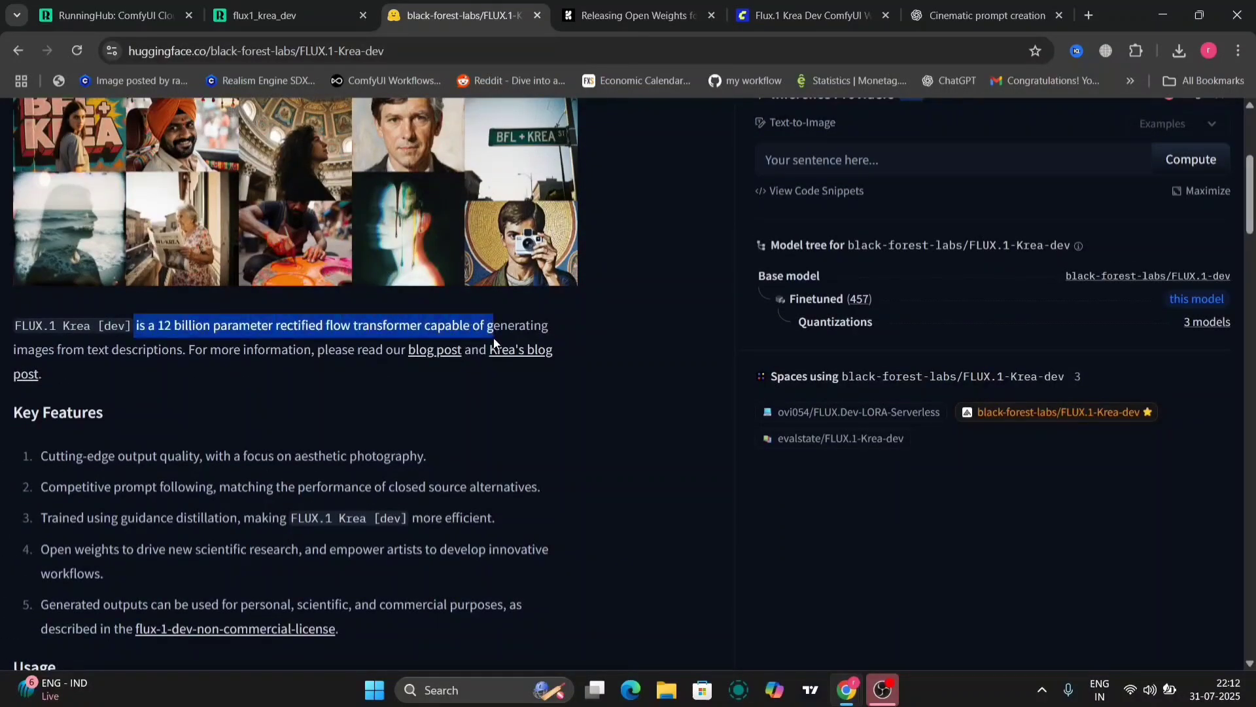
scroll(305, 549, down, 6)
scroll(305, 548, down, 1)
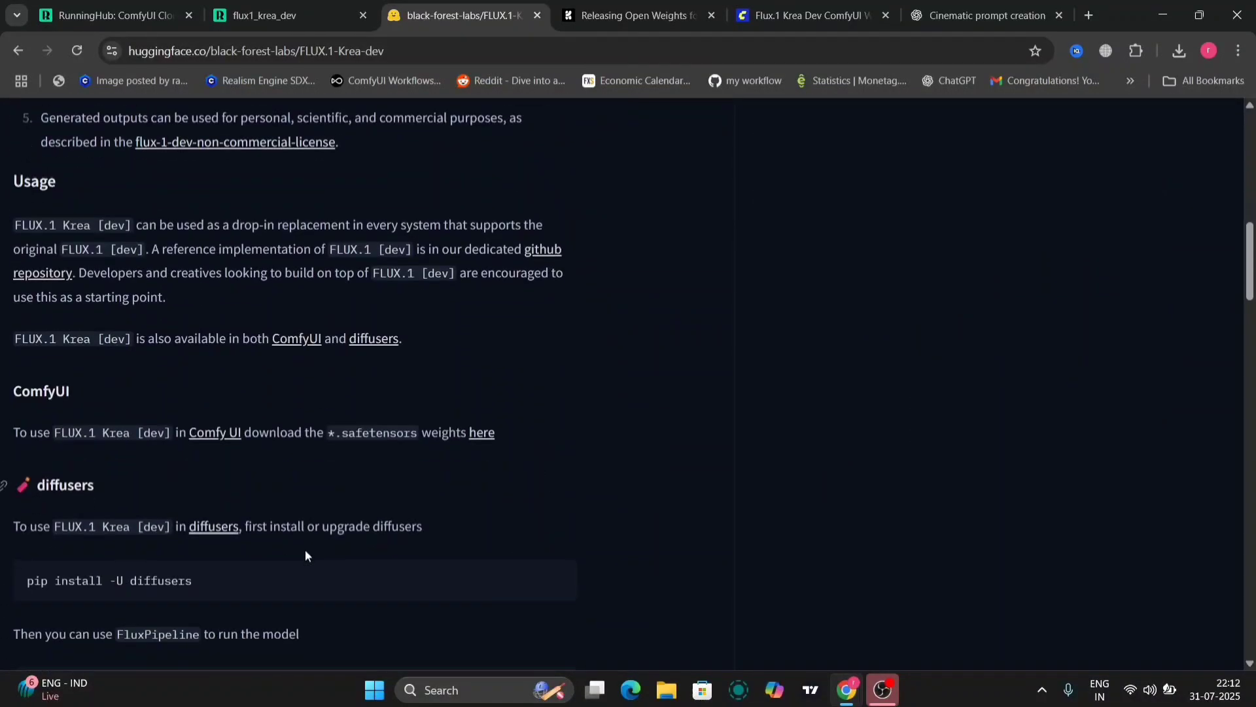
scroll(305, 555, down, 20)
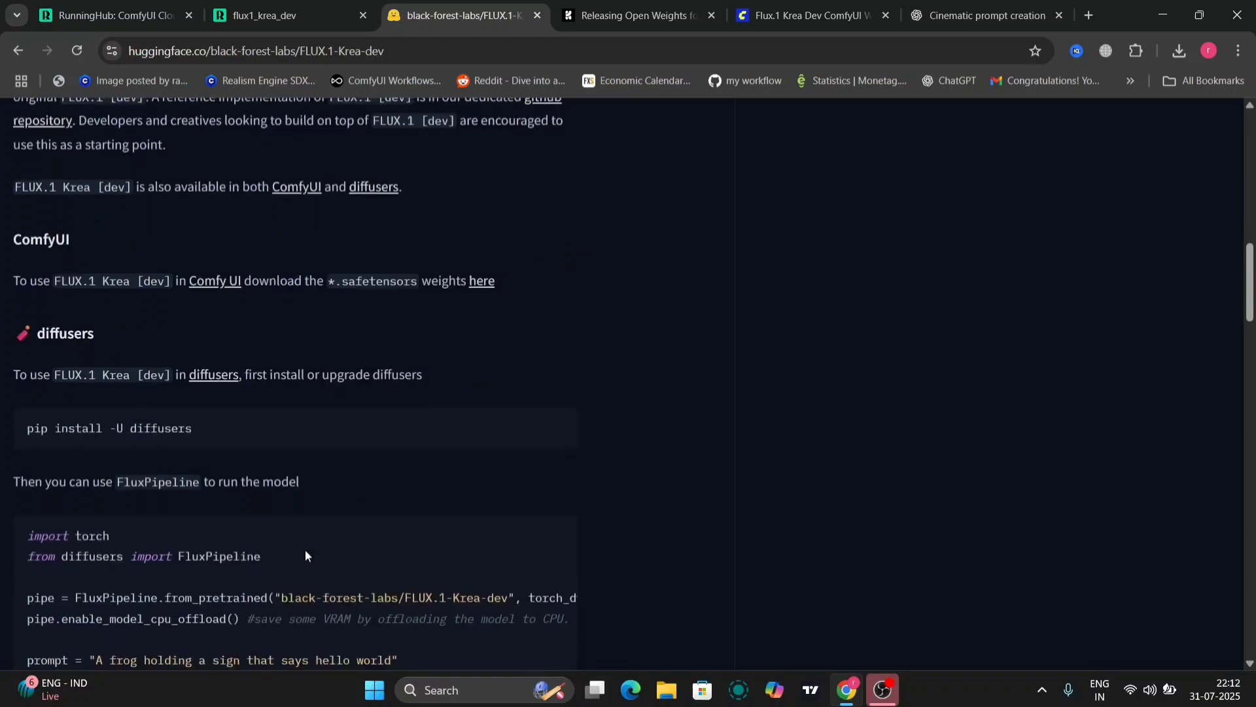
scroll(305, 553, down, 10)
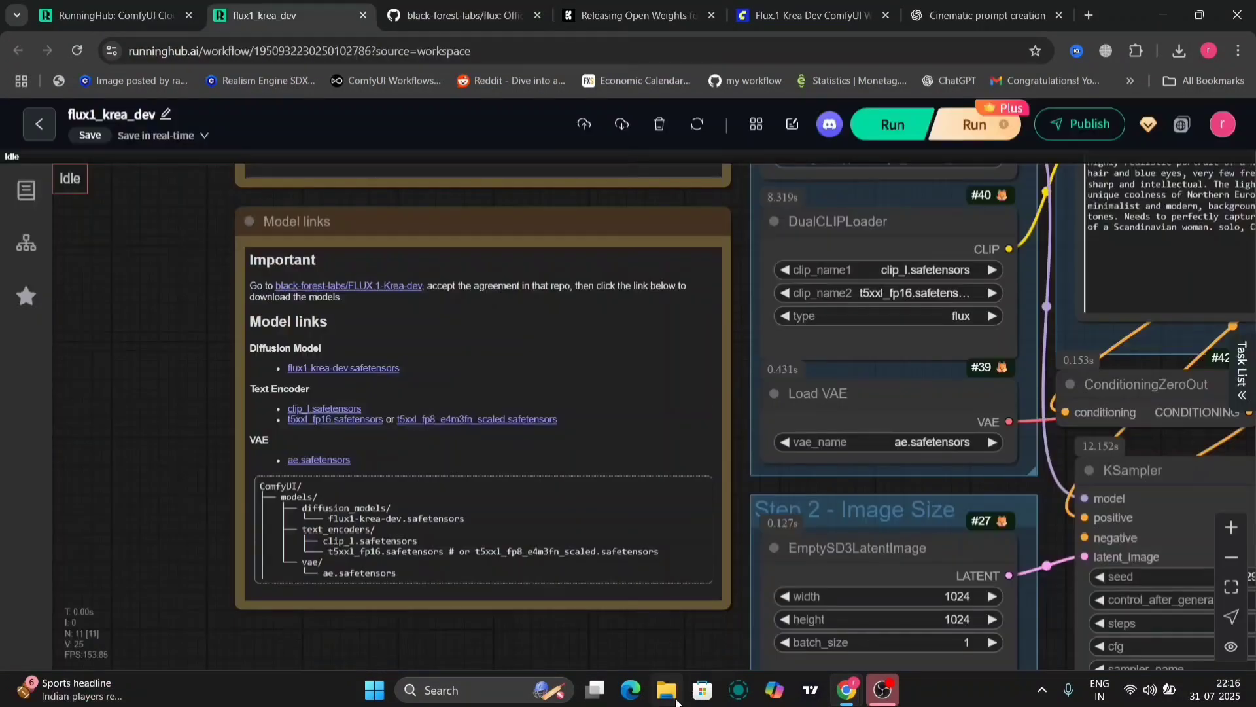
- Navigate File Explorer to ComfyUI_windows_portable\ComfyUI\models
click(666, 690)
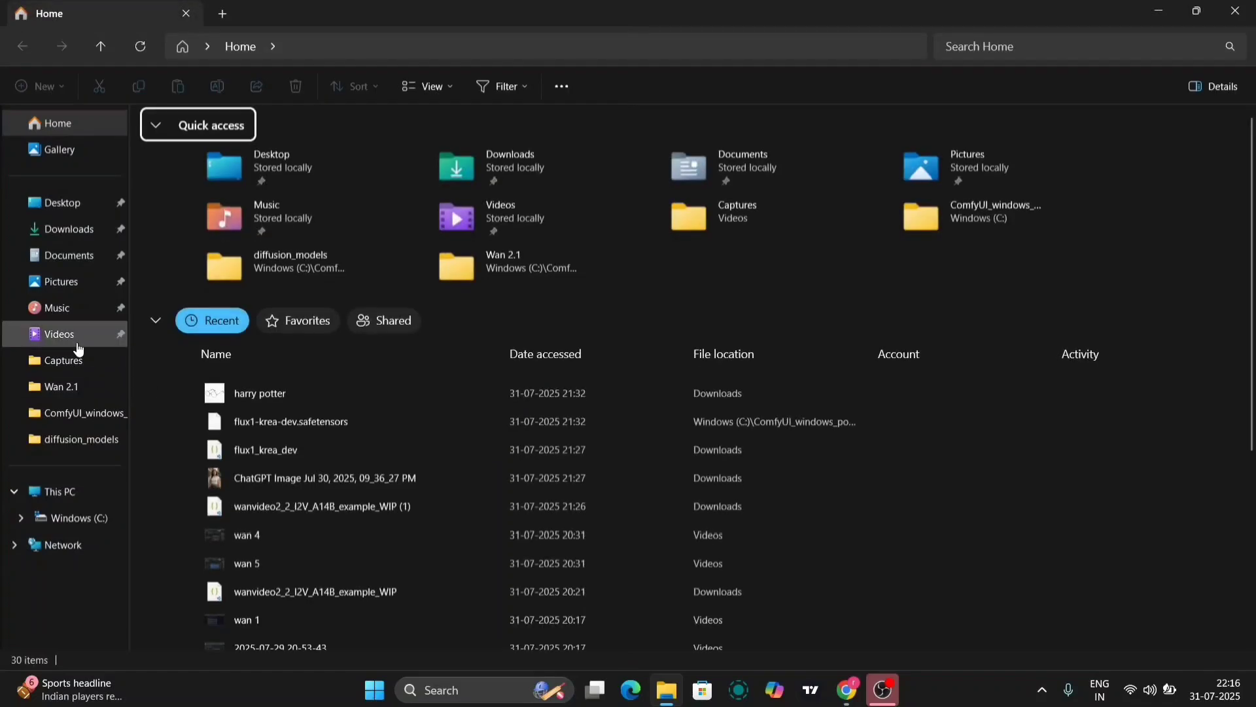
click(80, 412)
click(88, 438)
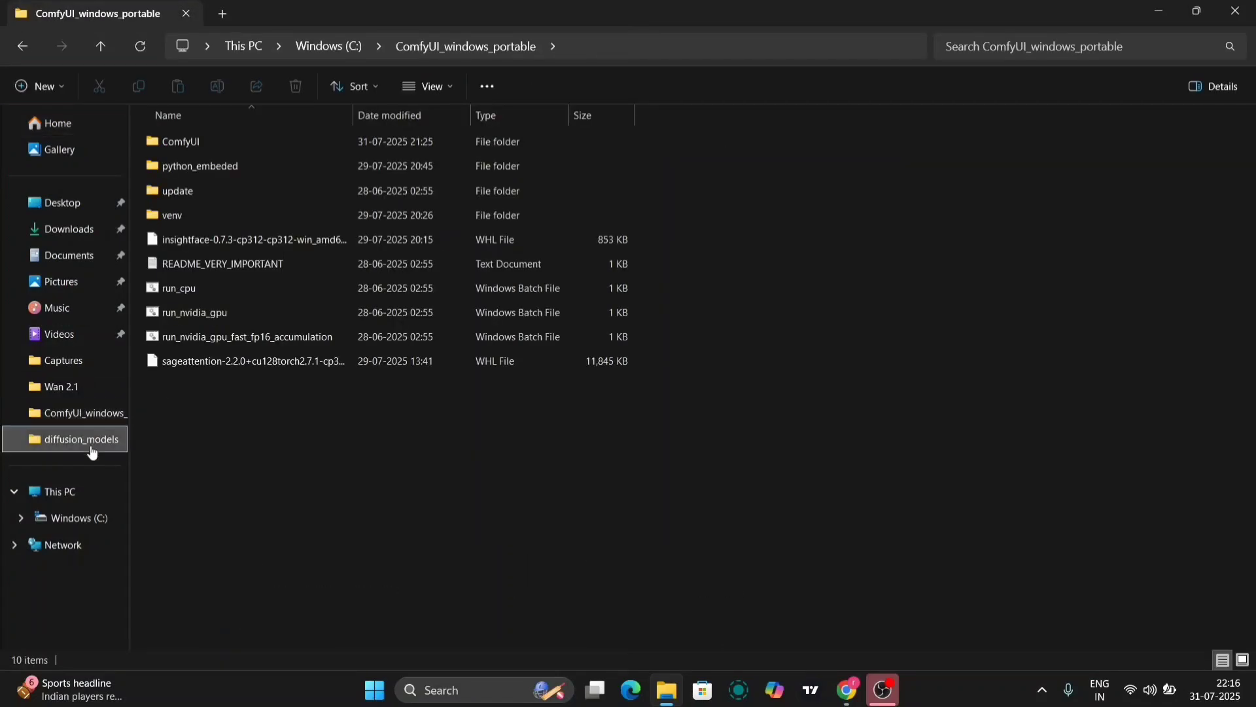
click(457, 43)
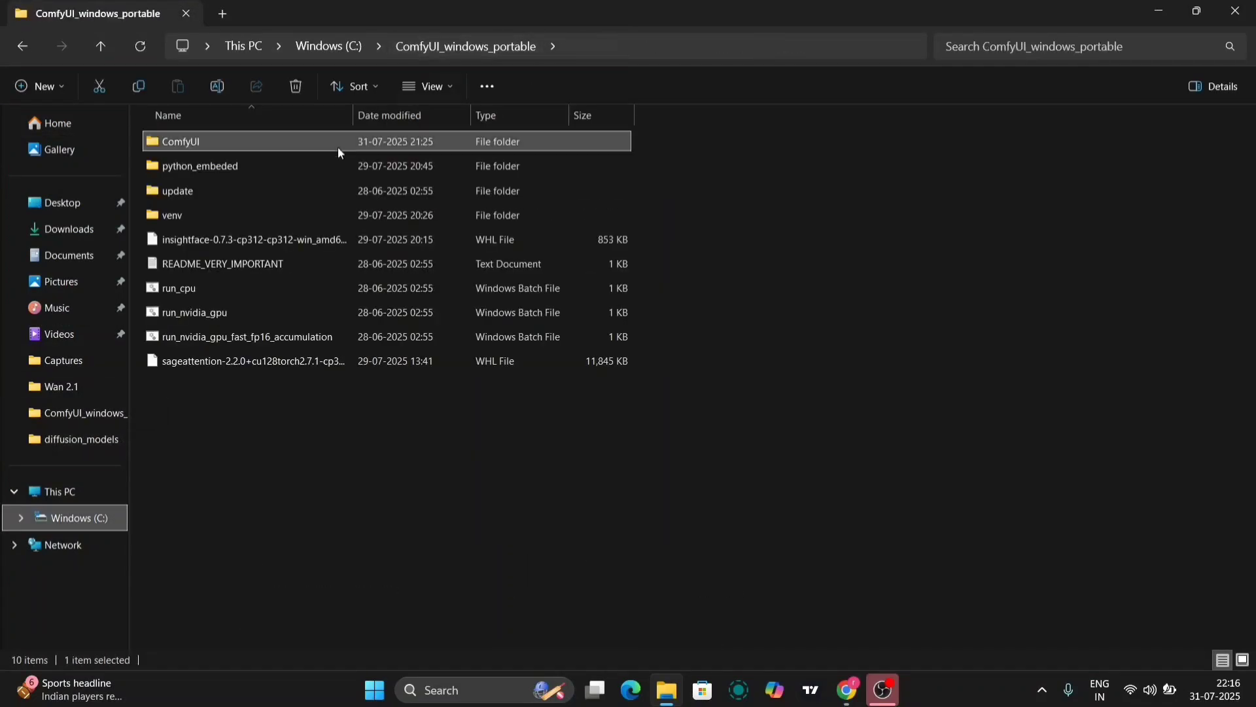
double_click(202, 143)
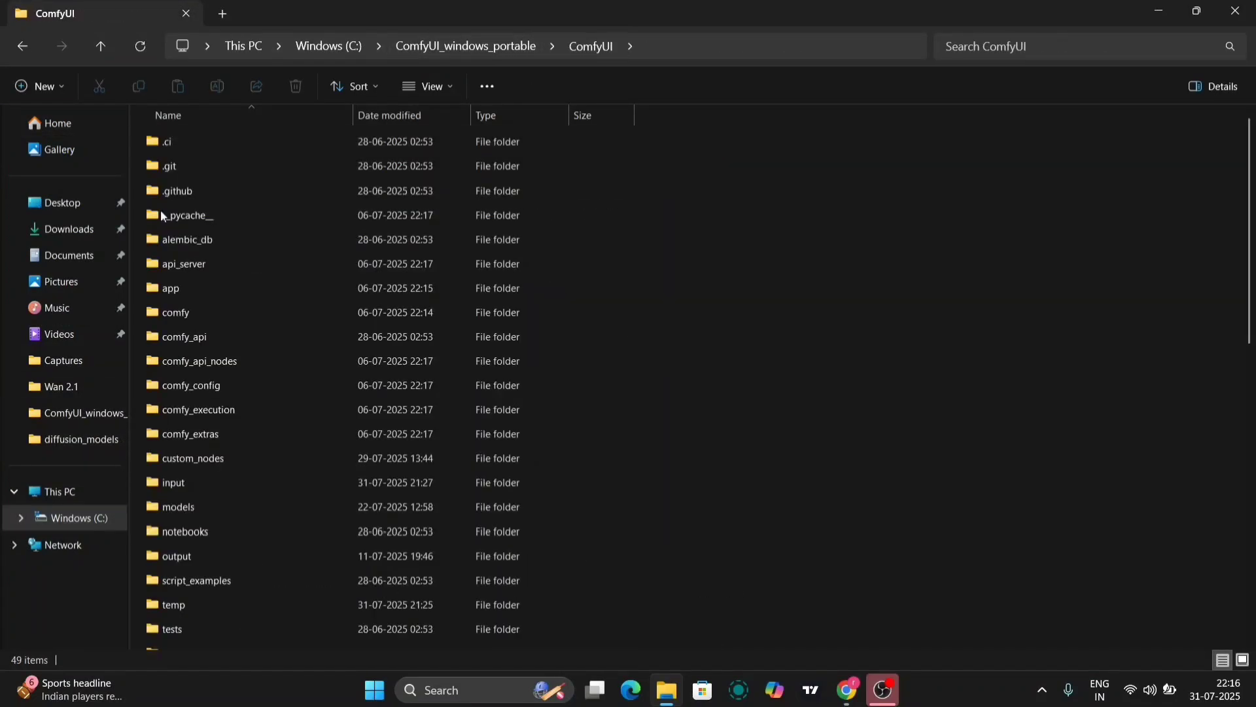
double_click(179, 509)
- Open diffusion_models and confirm flux1-krea-dev.safetensors is there at 22.1 GB
scroll(215, 564, down, 3)
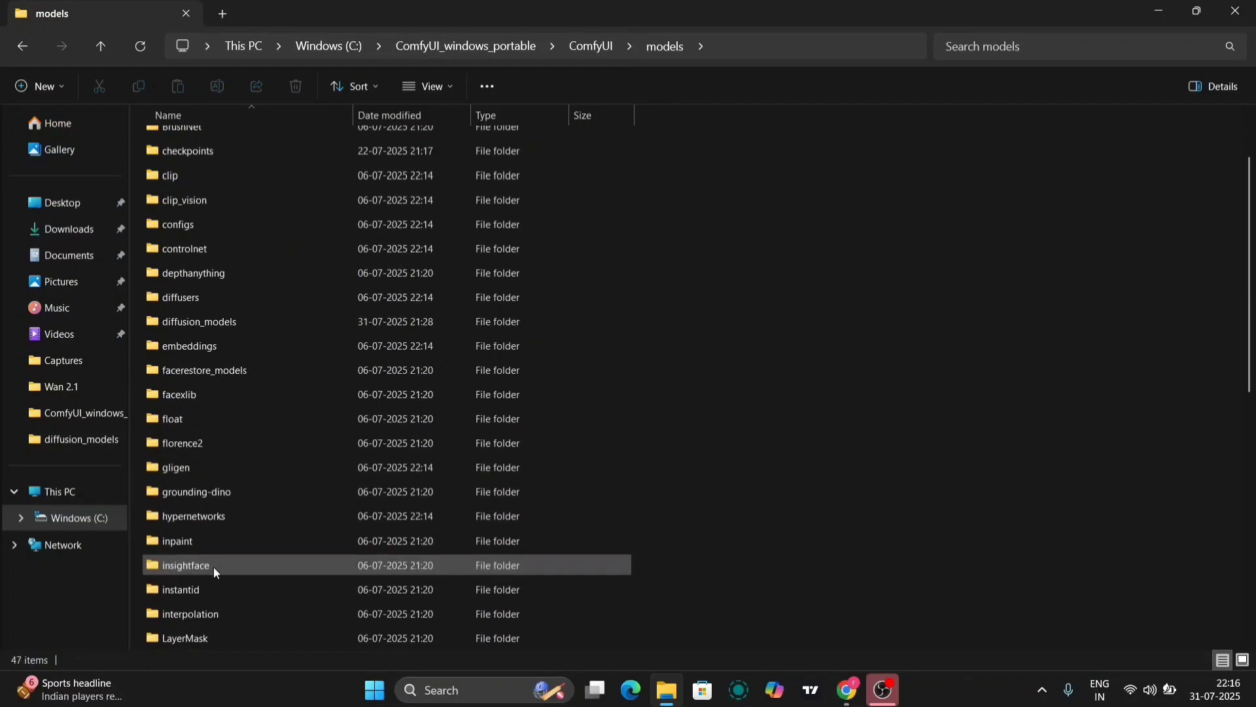
scroll(214, 566, up, 2)
scroll(232, 414, up, 1)
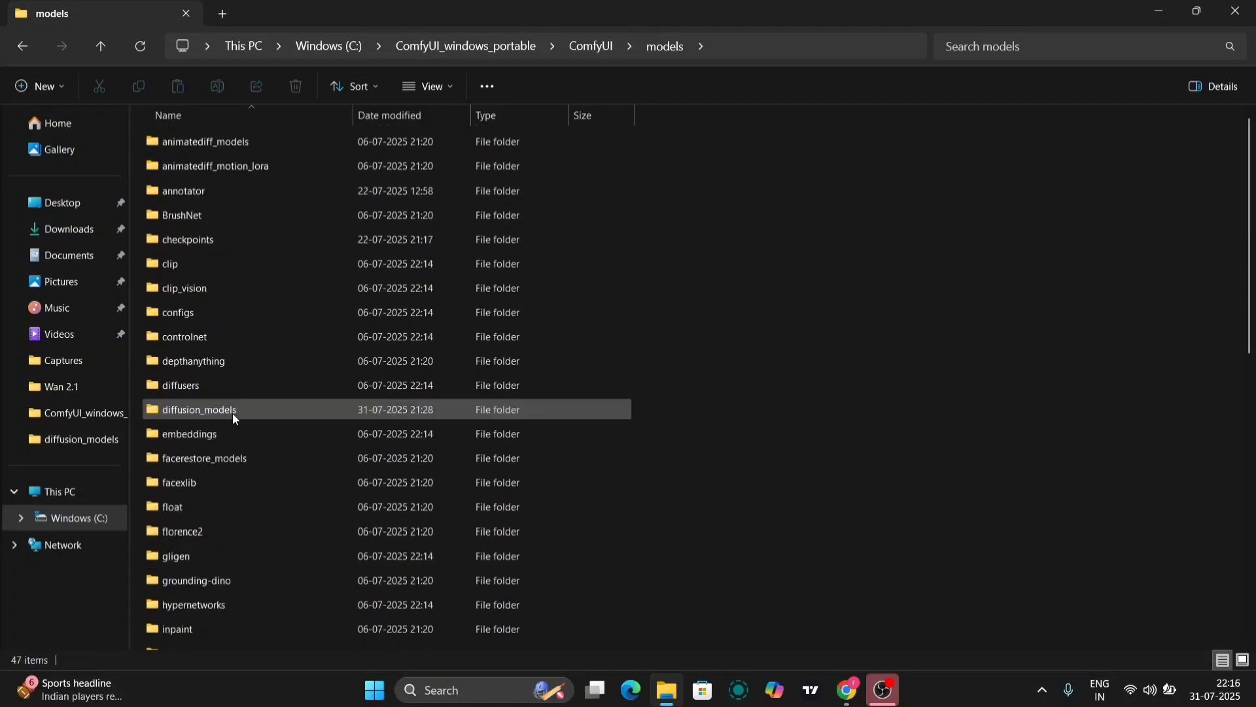
double_click(241, 409)
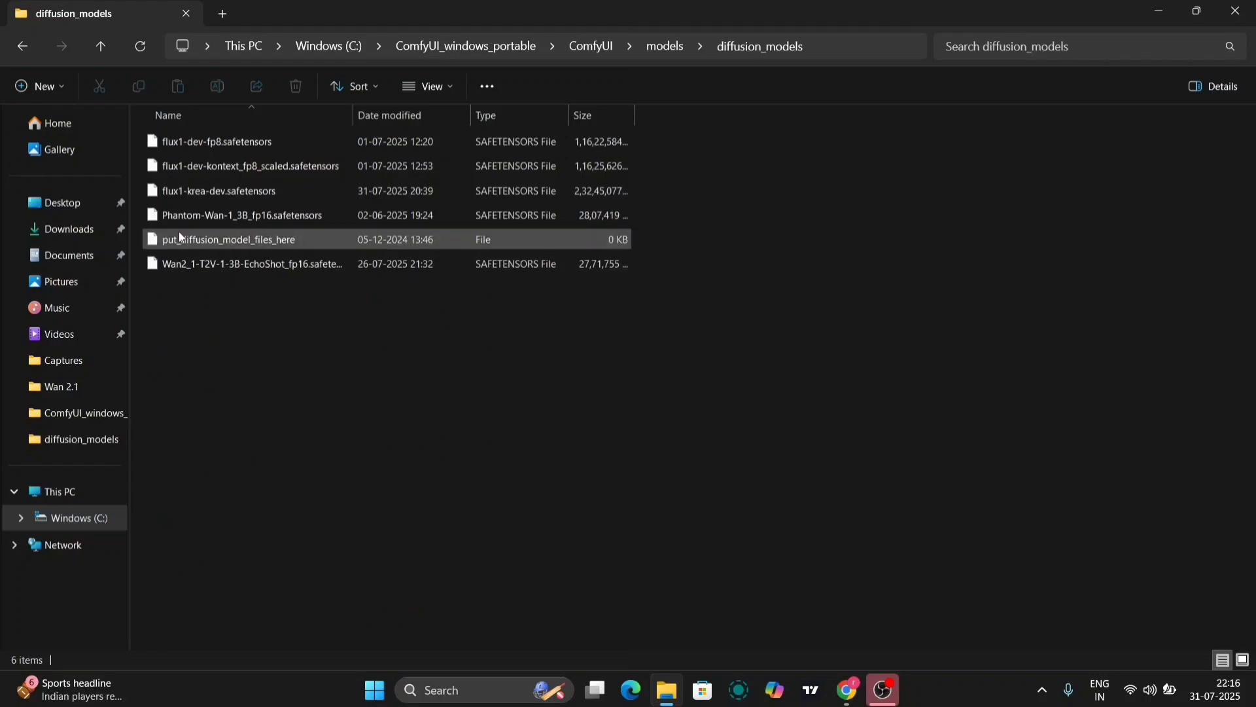
mouse_move(216, 196)
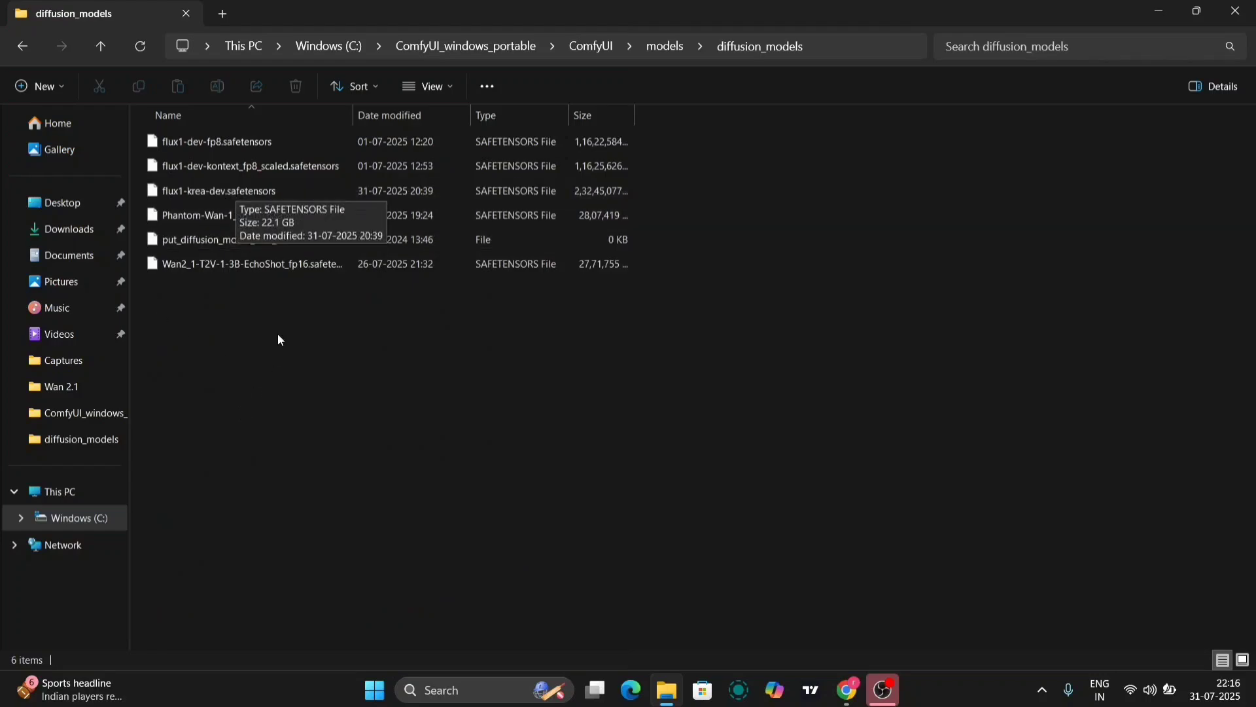